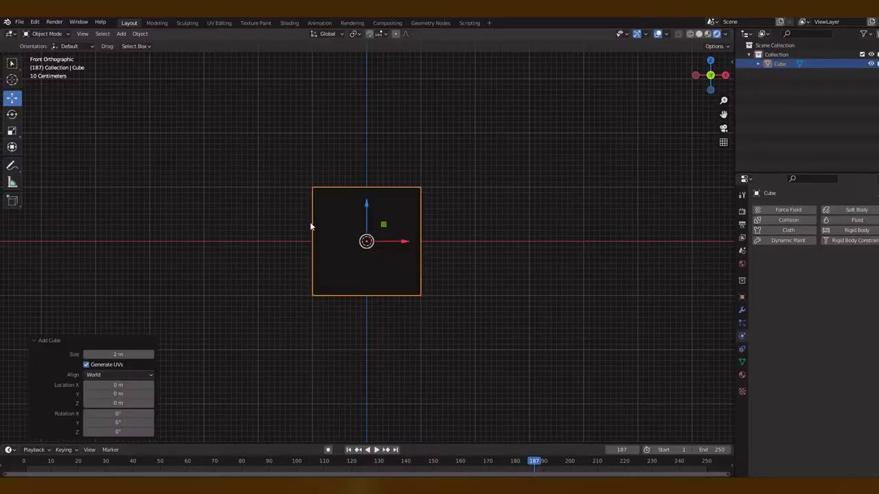
# Flatten the cube into a box and add a large ground plane beneath it
pyautogui.press('s')
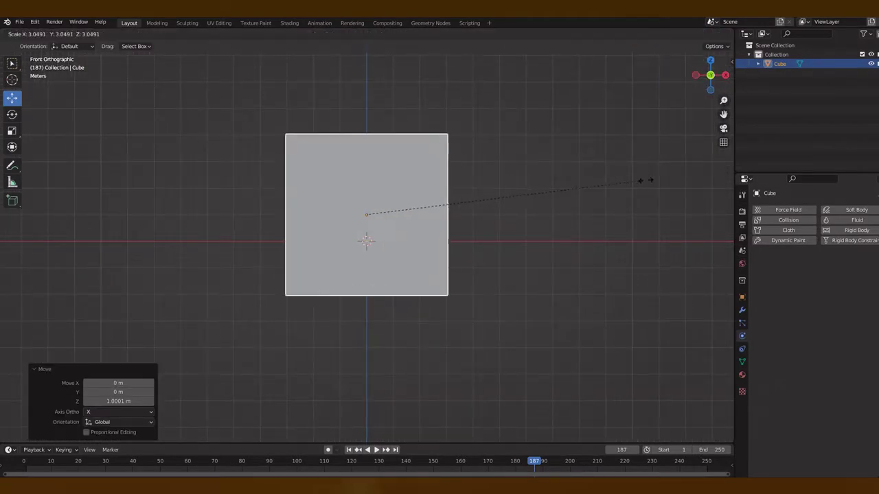
pyautogui.press('z')
pyautogui.click(440, 217)
pyautogui.hotkey('shift', 'a')
pyautogui.click(481, 216)
pyautogui.press('s')
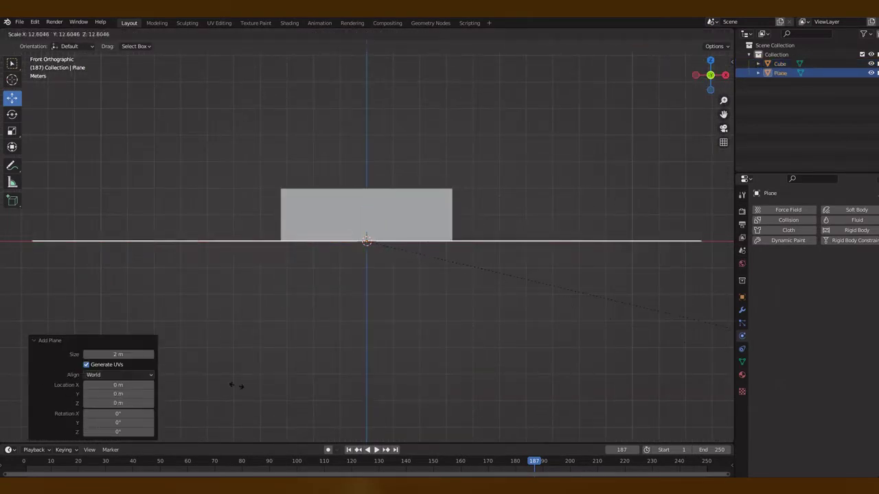
pyautogui.click(235, 386)
pyautogui.moveTo(236, 386); pyautogui.dragTo(412, 330, button='middle')
# Scale the box up to 1.314
pyautogui.click(385, 227)
pyautogui.press('s')
pyautogui.click(576, 227)
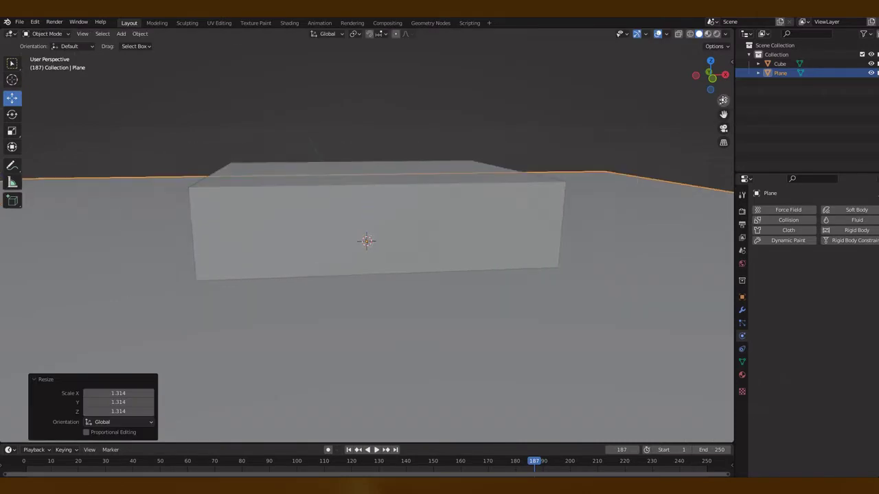
pyautogui.moveTo(723, 99); pyautogui.dragTo(629, 160)
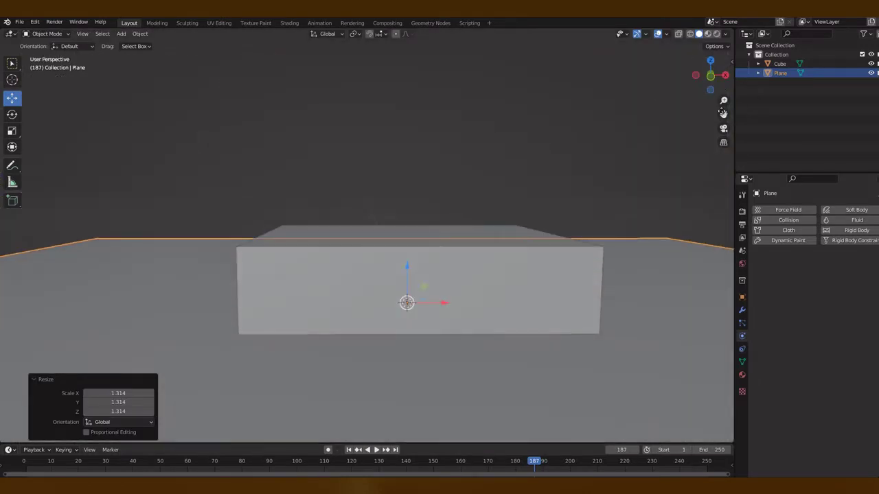
# Add a camera and frame the box using Lock Camera to View
pyautogui.hotkey('shift', 'a')
pyautogui.click(569, 283)
pyautogui.press('ctrl+alt+KP_0')
pyautogui.press('n')
pyautogui.click(676, 175)
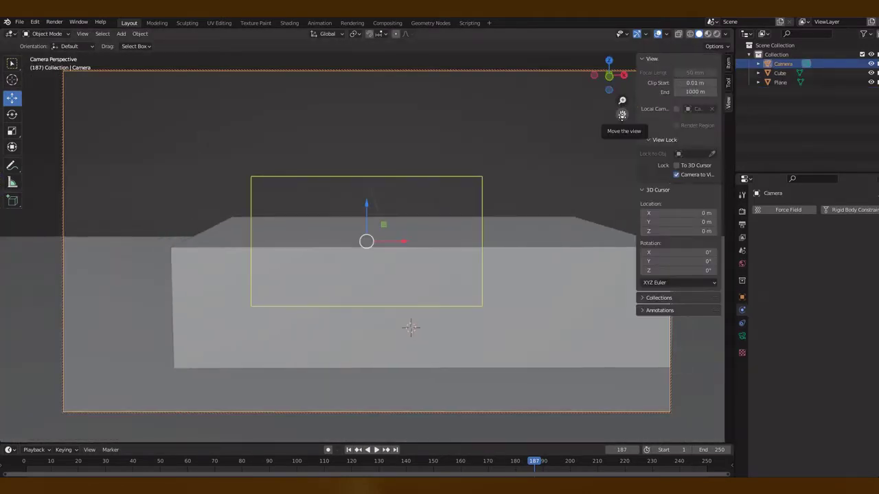
pyautogui.moveTo(622, 114); pyautogui.dragTo(572, 114)
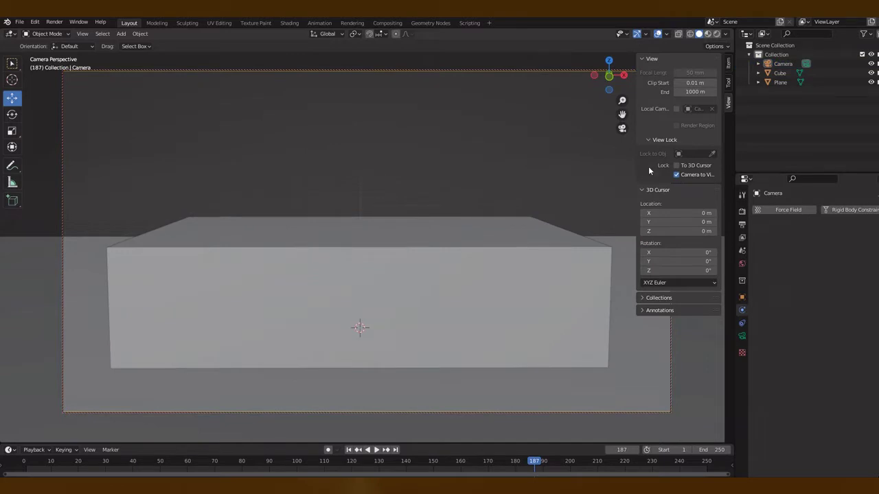
pyautogui.click(677, 175)
pyautogui.scroll(-2, 589, 109)
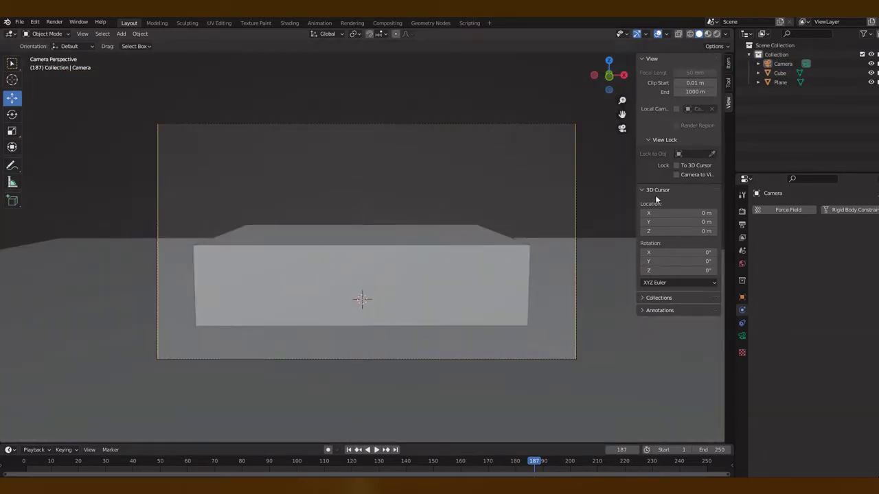
pyautogui.press('n')
# Add a second plane and switch to front view
pyautogui.click(780, 82)
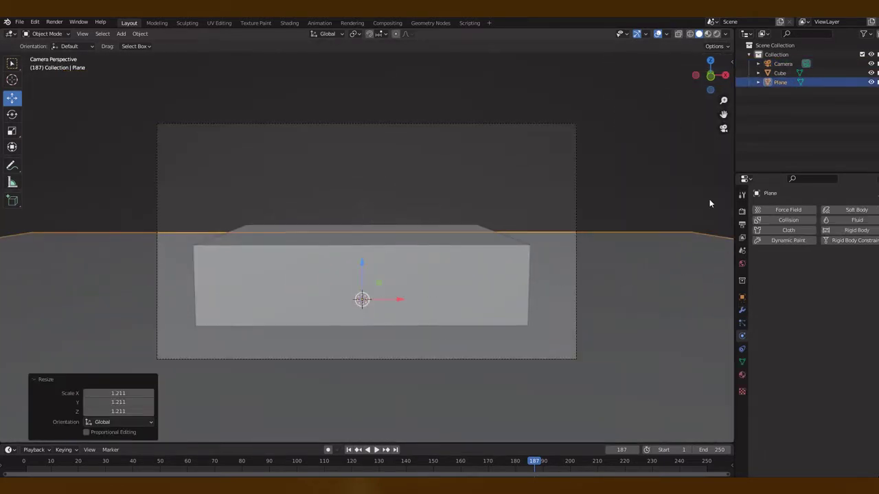
pyautogui.scroll(-3, 541, 75)
pyautogui.hotkey('shift', 'a')
pyautogui.click(539, 40)
pyautogui.press('KP_1')
# Raise and widen the second plane above the box, and rename it cloth
pyautogui.moveTo(361, 256); pyautogui.dragTo(367, 199)
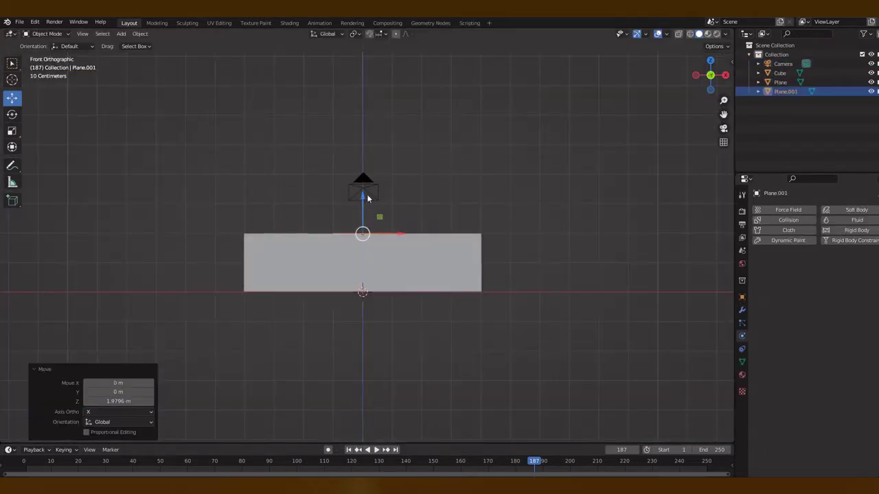
pyautogui.click(621, 210)
pyautogui.moveTo(710, 77)
pyautogui.mouseDown()
pyautogui.moveTo(714, 99)
pyautogui.moveTo(696, 137)
pyautogui.mouseUp()
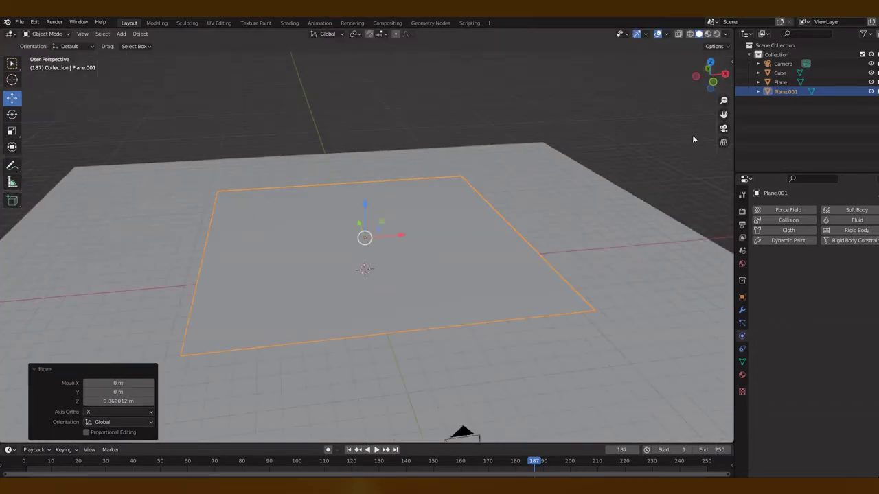
pyautogui.doubleClick(783, 92)
# Subdivide the cloth plane's mesh in Edit Mode with multiple cuts
pyautogui.press('Tab')
pyautogui.rightClick(209, 226)
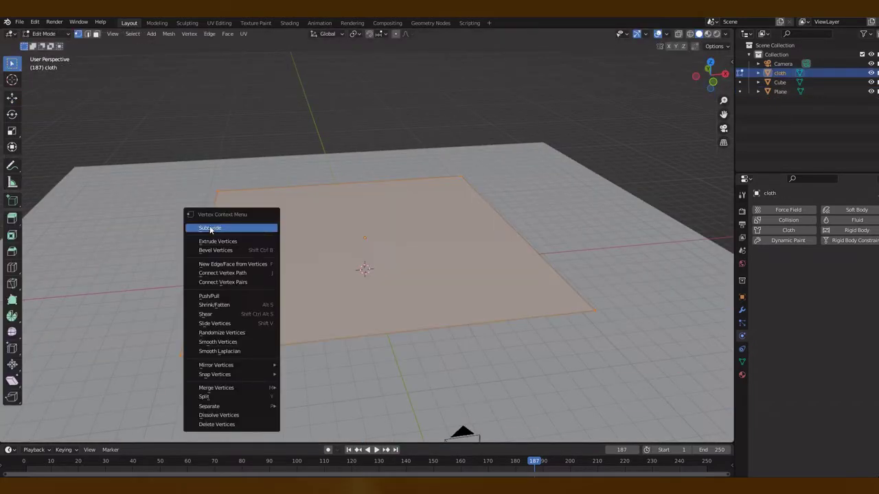
pyautogui.click(209, 228)
pyautogui.click(112, 371)
pyautogui.press('Tab')
# Give the plane Cloth physics and test-play the simulation
pyautogui.click(788, 230)
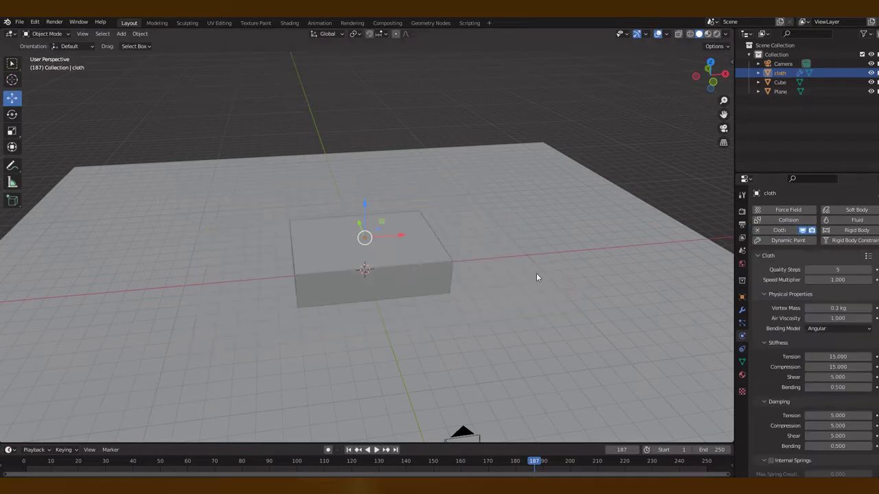
pyautogui.hotkey('ctrl', 'z')
pyautogui.hotkey('ctrl', 'shift', 'z')
pyautogui.press('KP_0')
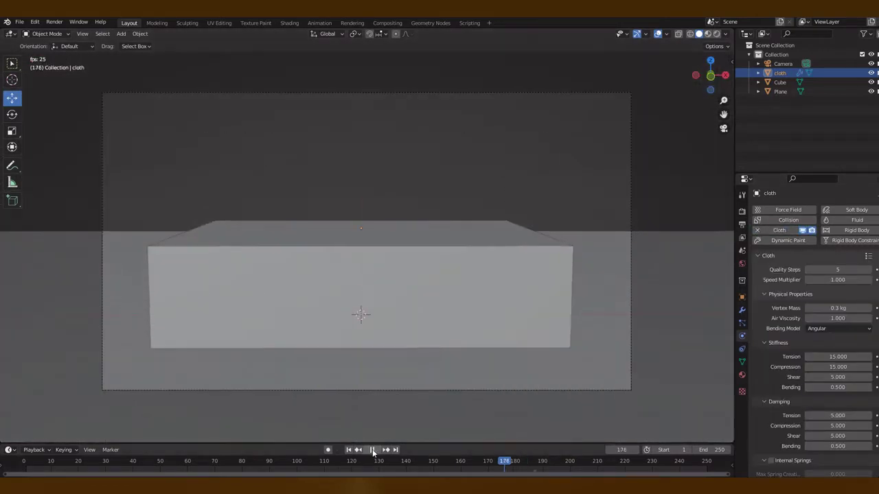
pyautogui.hotkey('shift', 'Left')
pyautogui.press('KP_1')
pyautogui.moveTo(683, 166); pyautogui.dragTo(283, 350, button='middle')
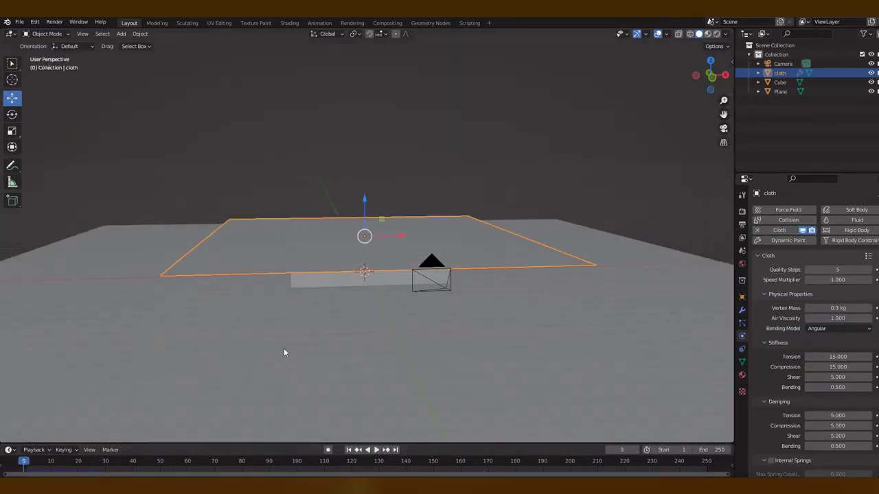
# Rename the cube to desk and give the ground plane Rigid Body and Collision
pyautogui.doubleClick(780, 82)
pyautogui.write('k')
pyautogui.click(780, 91)
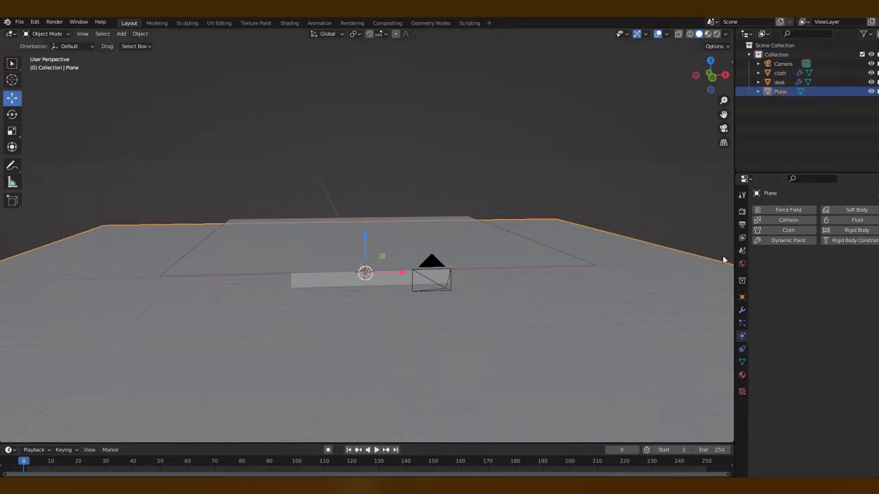
pyautogui.click(809, 255)
pyautogui.press('space')
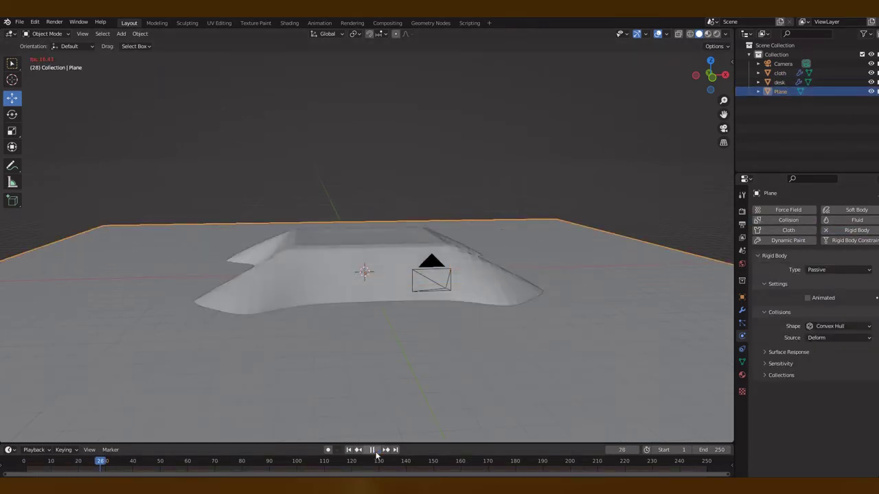
pyautogui.press('Escape')
pyautogui.click(780, 73)
pyautogui.click(376, 450)
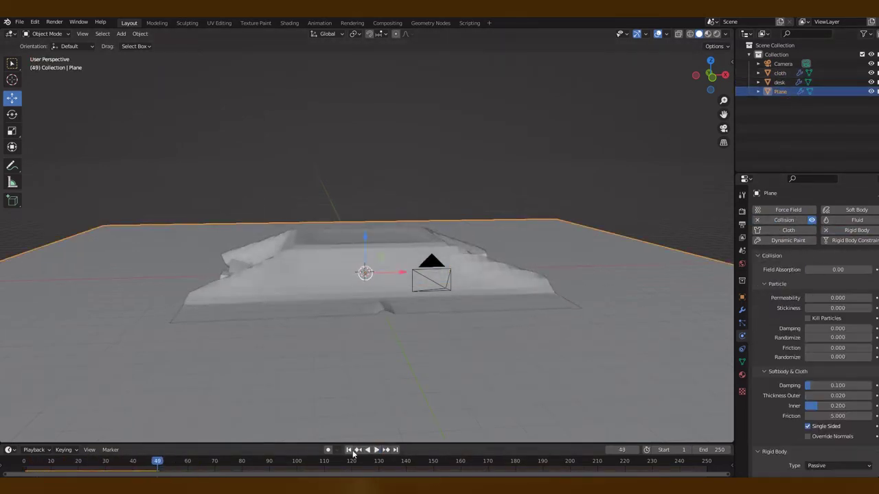
pyautogui.press('Escape')
# Shade the cloth smooth and replay the simulation to check the drape
pyautogui.rightClick(334, 251)
pyautogui.click(334, 251)
pyautogui.click(375, 450)
pyautogui.click(375, 450)
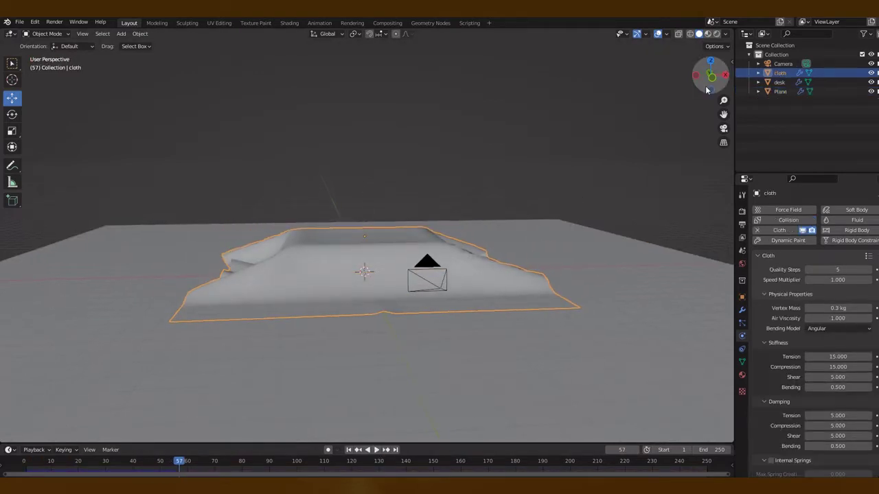
pyautogui.moveTo(723, 100); pyautogui.dragTo(721, 68)
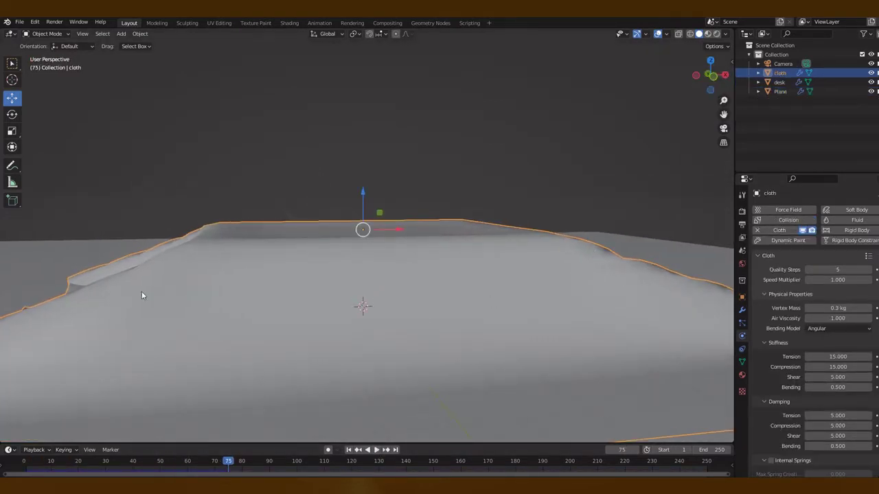
pyautogui.press('KP_1')
pyautogui.moveTo(352, 244); pyautogui.dragTo(295, 321, button='middle')
pyautogui.hotkey('shift', 'Left')
# Try resizing the desk, then undo back to its earlier size
pyautogui.click(364, 261)
pyautogui.press('KP_1')
pyautogui.press('s')
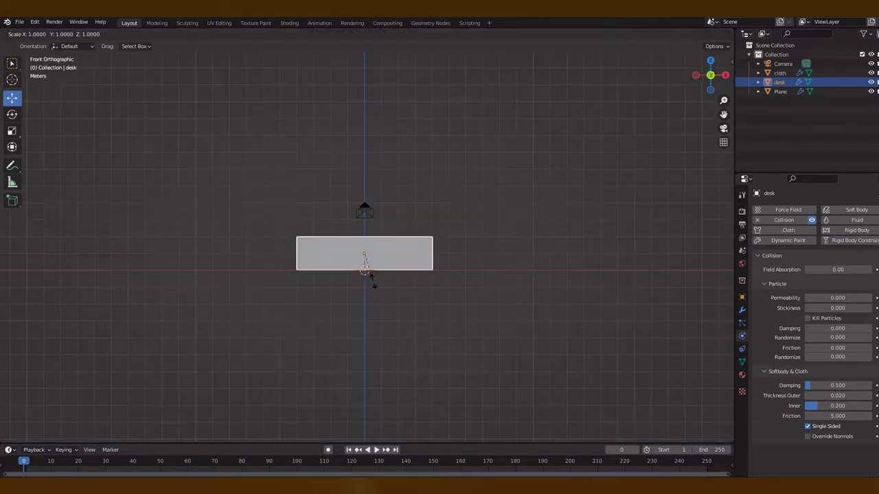
pyautogui.click(390, 291)
pyautogui.hotkey('ctrl', 'z')
pyautogui.press('s')
pyautogui.click(435, 240)
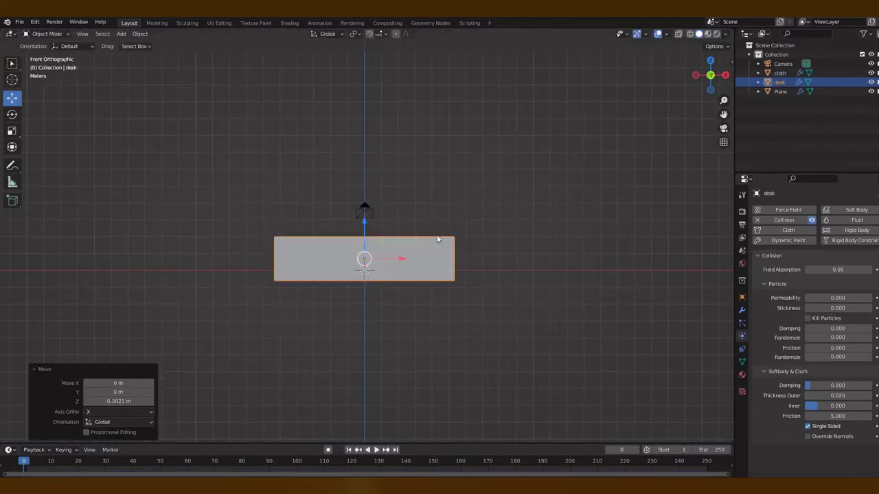
pyautogui.hotkey('ctrl', 'z')
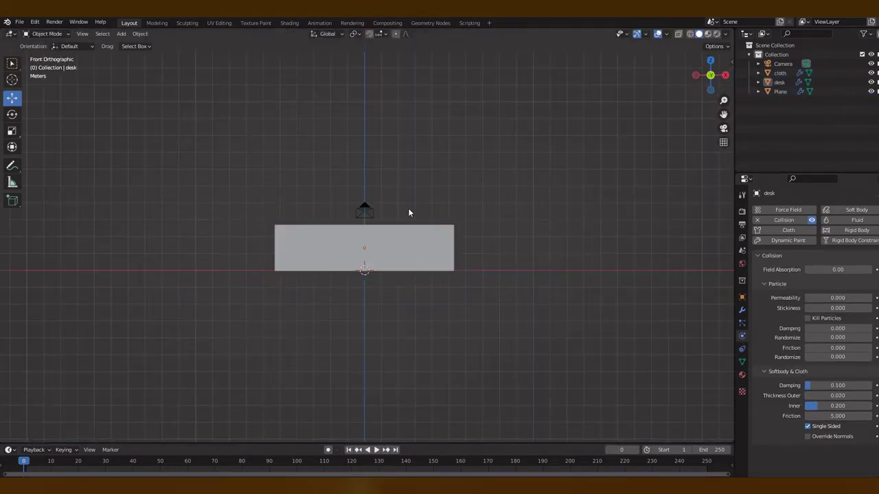
pyautogui.hotkey('ctrl', 'z')
# Raise the cloth higher above the desk and replay the simulation
pyautogui.moveTo(366, 223); pyautogui.dragTo(366, 200)
pyautogui.moveTo(710, 74); pyautogui.dragTo(707, 96)
pyautogui.press('space')
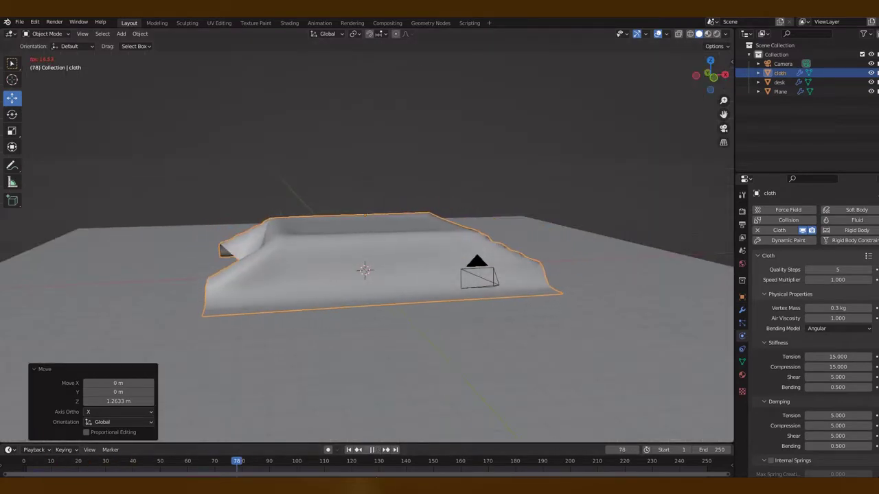
pyautogui.click(742, 310)
pyautogui.click(24, 463)
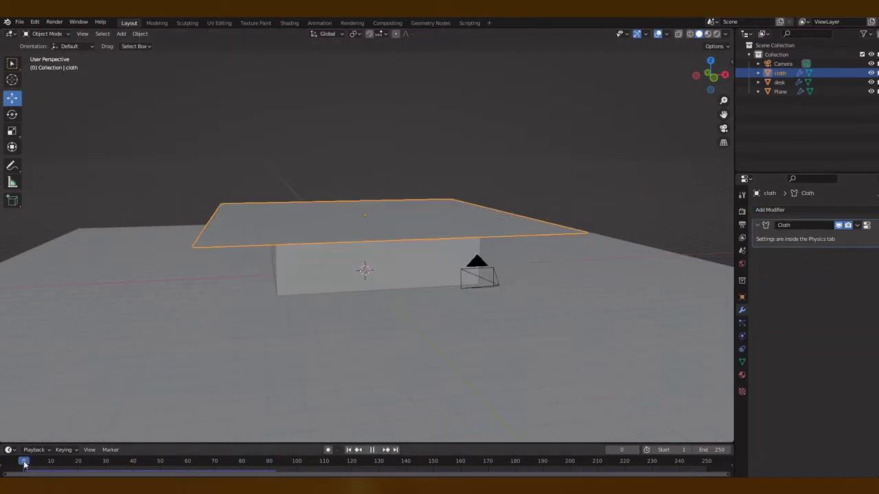
# Apply a Cloth physics preset and replay the drape
pyautogui.click(767, 228)
pyautogui.click(868, 256)
pyautogui.click(834, 222)
pyautogui.hotkey('shift', 'Left')
pyautogui.click(377, 451)
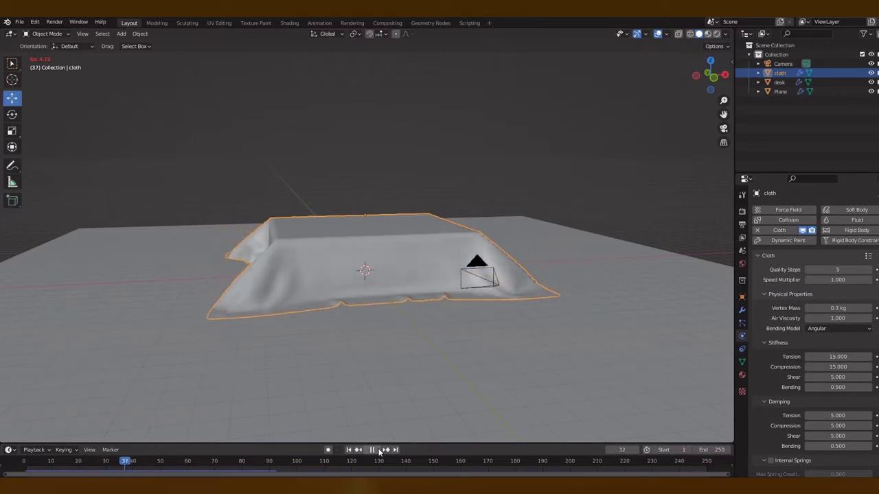
pyautogui.click(379, 452)
# Add a Solidify modifier to the cloth: 0.04 m thickness, -1 offset
pyautogui.click(742, 310)
pyautogui.click(770, 209)
pyautogui.click(652, 366)
pyautogui.click(20, 463)
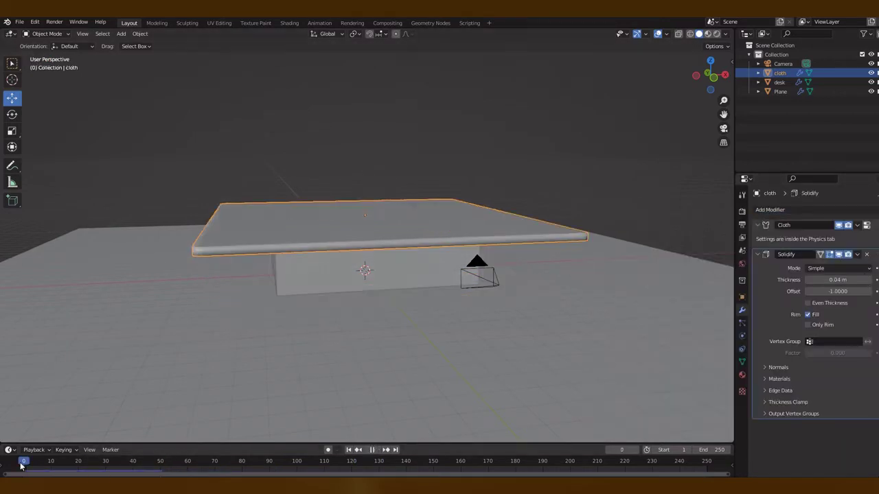
pyautogui.press('space')
pyautogui.scroll(5, 364, 275)
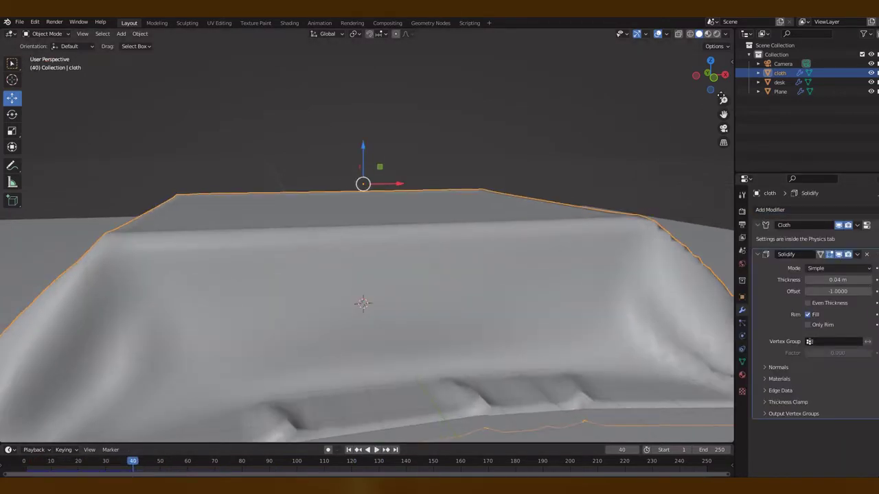
# Frame the cloth-covered desk in the camera view with Lock Camera to View
pyautogui.press('KP_0')
pyautogui.press('n')
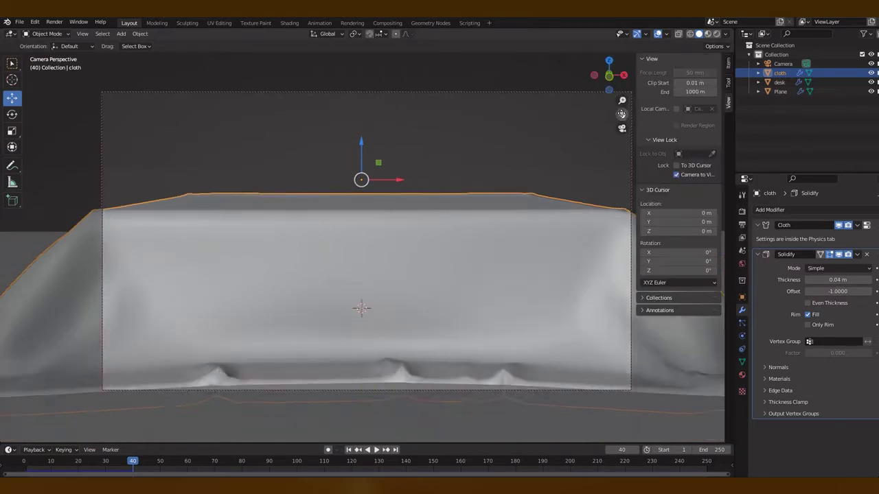
pyautogui.moveTo(621, 114); pyautogui.dragTo(552, 117, button='middle')
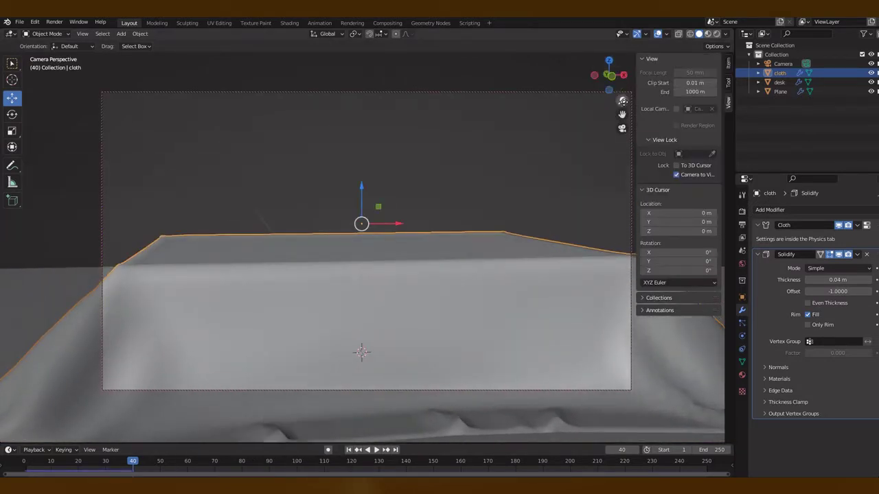
pyautogui.moveTo(608, 77); pyautogui.dragTo(622, 114)
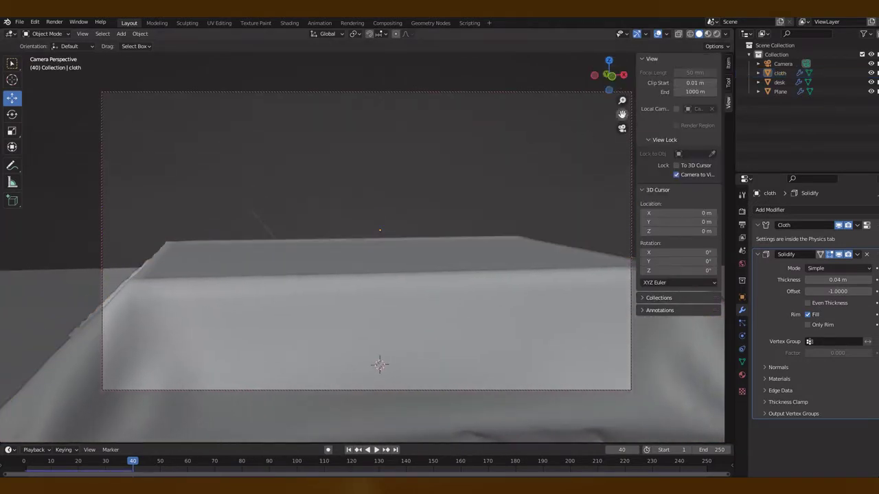
pyautogui.moveTo(608, 76); pyautogui.dragTo(592, 77)
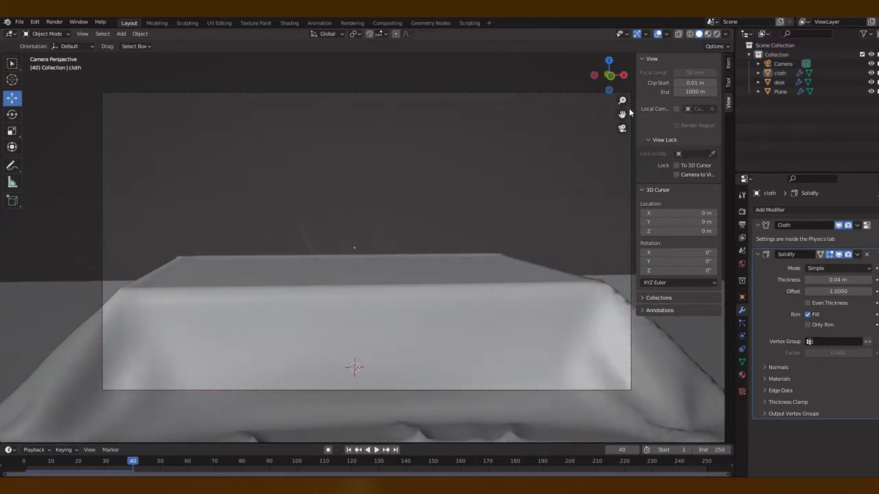
pyautogui.click(622, 128)
# Hide the existing scene objects and add a widened cylinder, viewed from the front
pyautogui.click(870, 54)
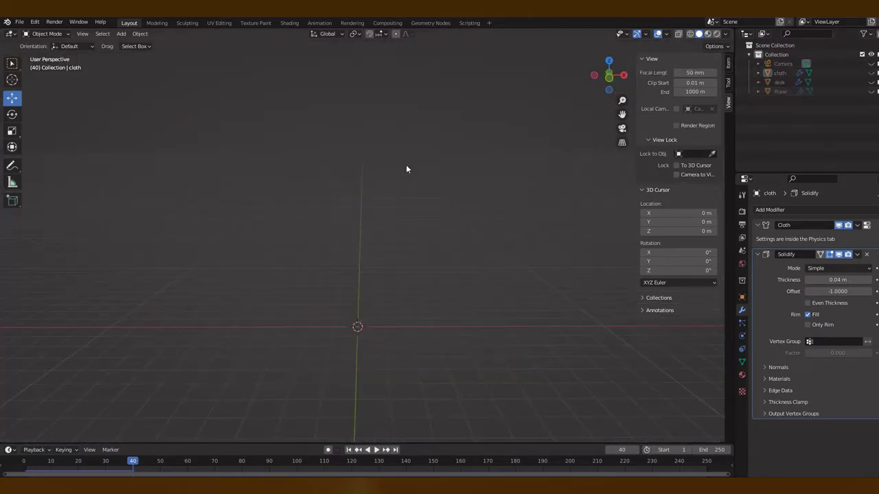
pyautogui.hotkey('shift', 'a')
pyautogui.click(465, 210)
pyautogui.press('KP_1')
pyautogui.moveTo(622, 100); pyautogui.dragTo(622, 101)
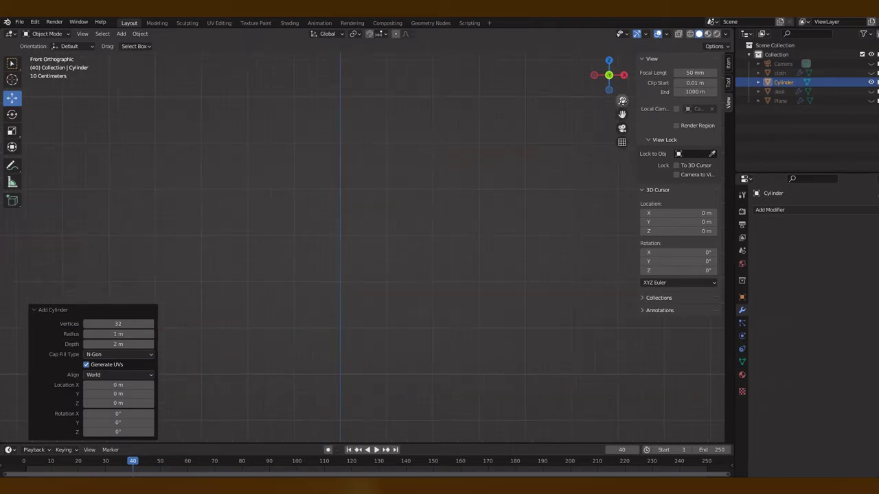
pyautogui.scroll(3, 421, 192)
pyautogui.press('s')
pyautogui.click(437, 190)
# Stretch the cylinder's height and bulge a middle edge loop outward by 1.269
pyautogui.press('Tab')
pyautogui.press('s')
pyautogui.press('z')
pyautogui.click(449, 188)
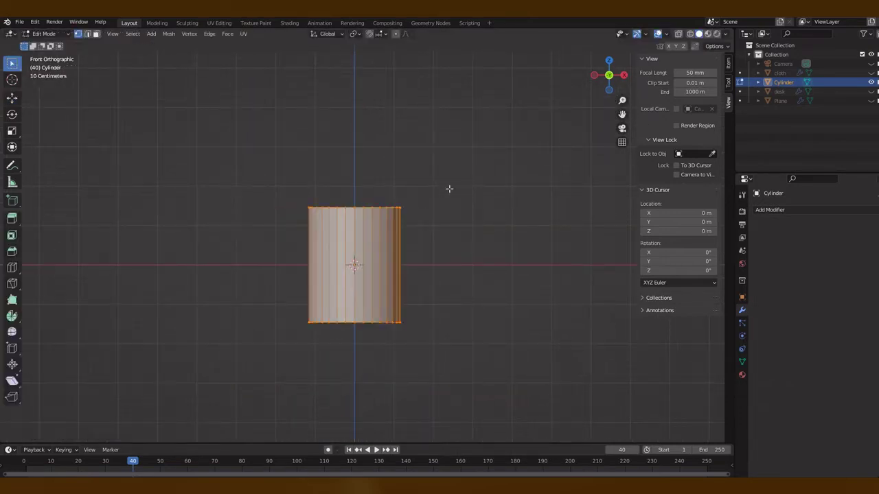
pyautogui.hotkey('ctrl', 'r')
pyautogui.click(308, 276)
pyautogui.press('s')
pyautogui.click(335, 250)
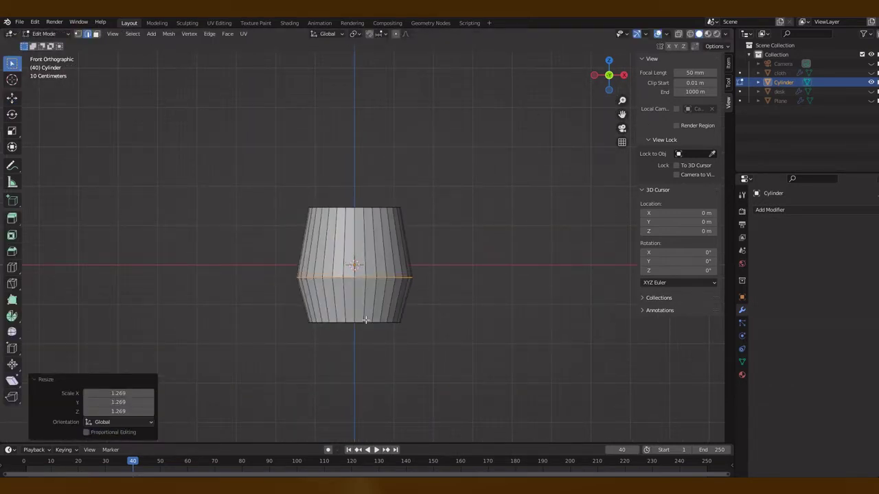
# Round off the bottom edge and bevel the middle loop into a band
pyautogui.keyDown('alt'); pyautogui.click(365, 322); pyautogui.keyUp('alt')
pyautogui.click(463, 320)
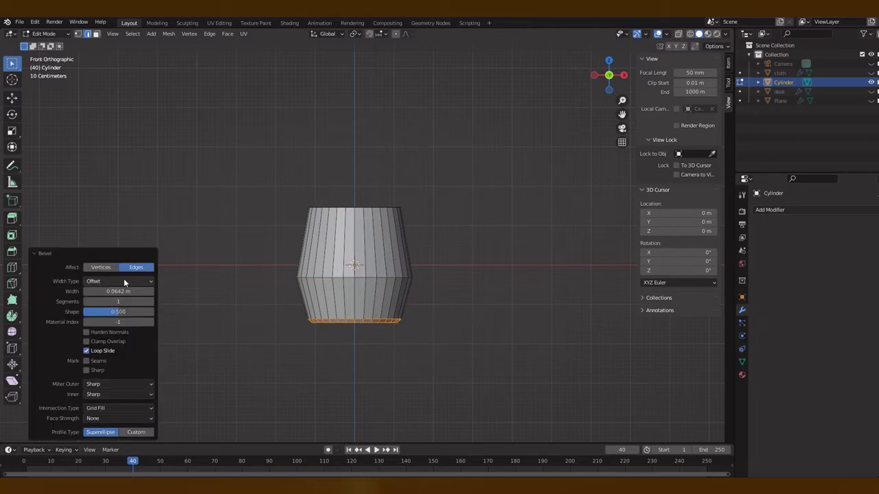
pyautogui.hotkey('alt', 'a')
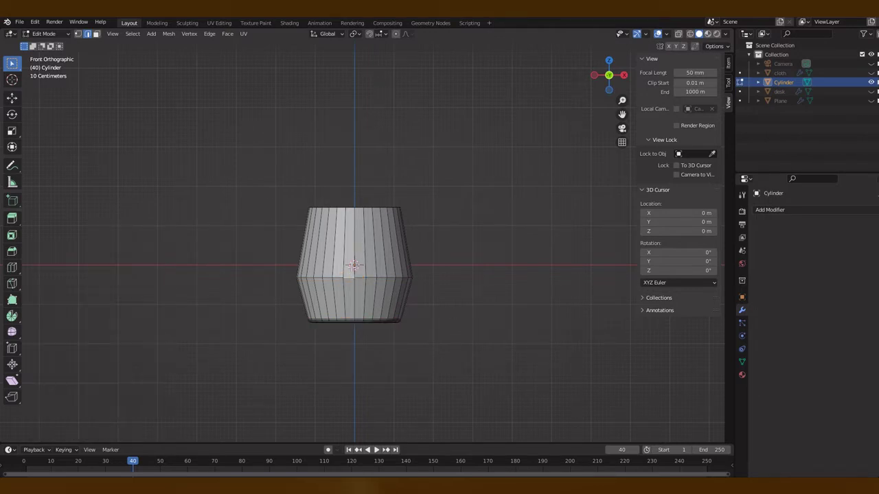
pyautogui.hotkey('ctrl', 'b')
pyautogui.click(381, 303)
pyautogui.hotkey('alt', 'a')
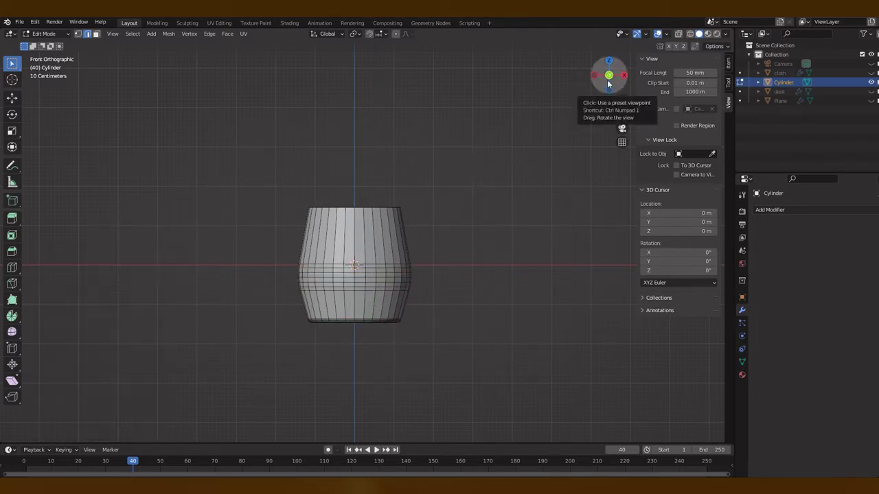
# Stretch the whole bottle taller along its height
pyautogui.moveTo(604, 79); pyautogui.dragTo(590, 97)
pyautogui.press('Tab')
pyautogui.press('KP_1')
pyautogui.press('s')
pyautogui.press('z')
pyautogui.click(455, 225)
# Bevel the top face's rim and extrude the top face upward into a neck
pyautogui.press('Tab')
pyautogui.moveTo(456, 225); pyautogui.dragTo(446, 254, button='middle')
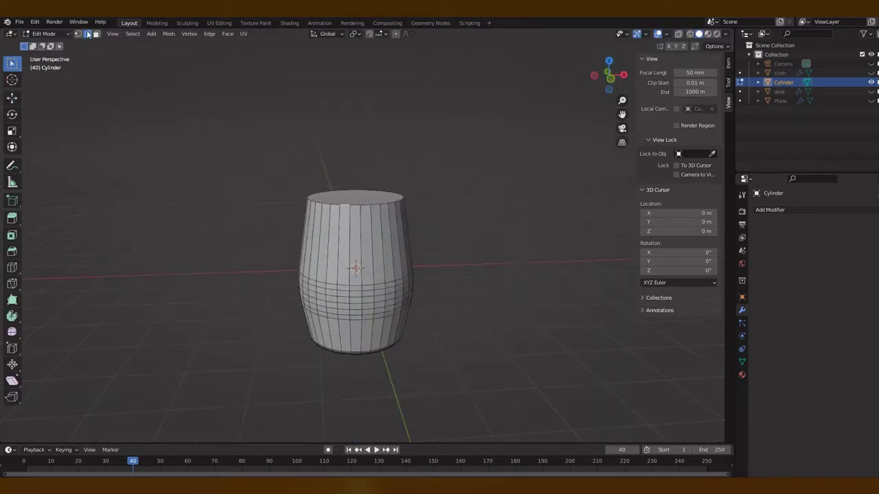
pyautogui.click(355, 205)
pyautogui.hotkey('ctrl', 'b')
pyautogui.click(347, 202)
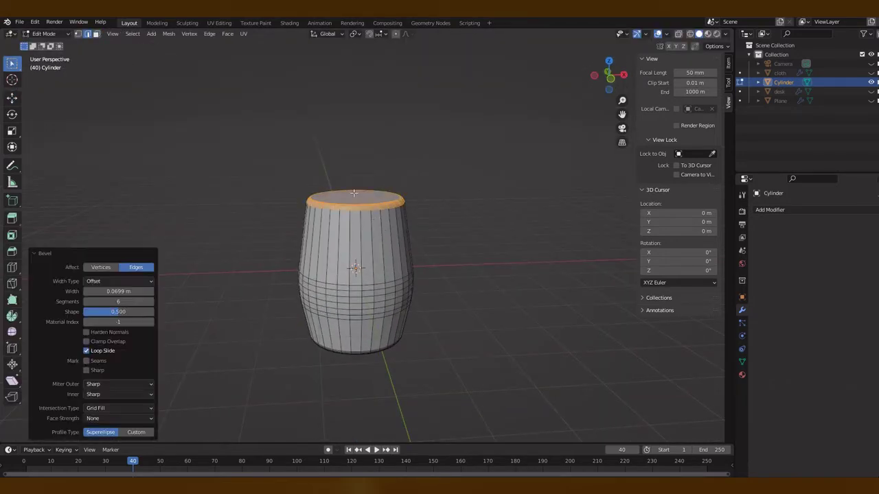
pyautogui.hotkey('ctrl', 'b')
pyautogui.press('KP_1')
pyautogui.press('e')
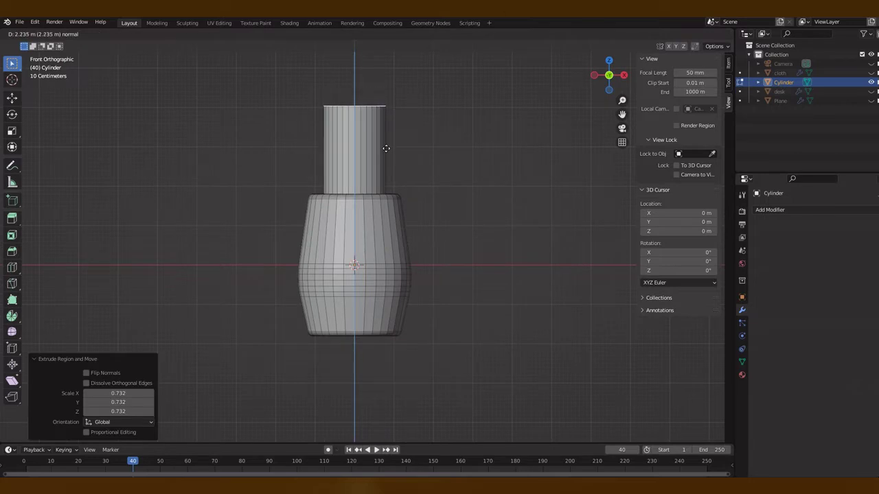
pyautogui.click(386, 149)
# Taper the neck's top inward and add a widened band around the neck
pyautogui.hotkey('ctrl', 'z')
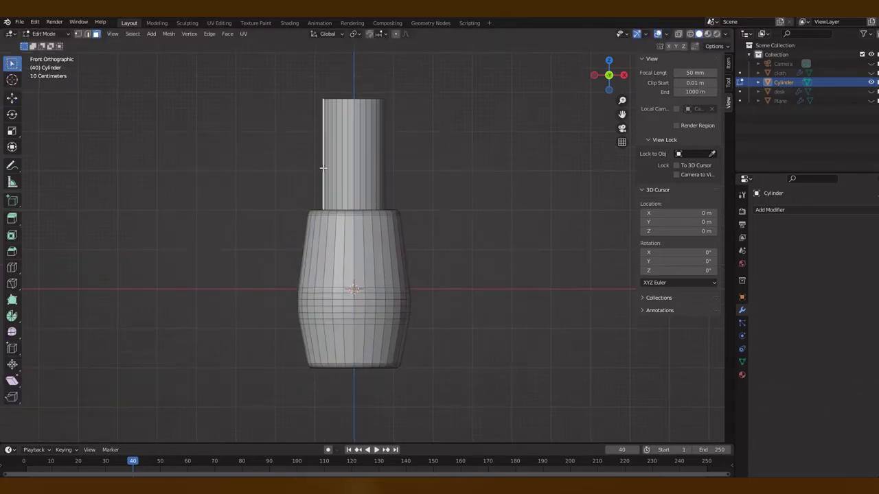
pyautogui.moveTo(608, 74); pyautogui.dragTo(465, 131)
pyautogui.press('KP_1')
pyautogui.press('s')
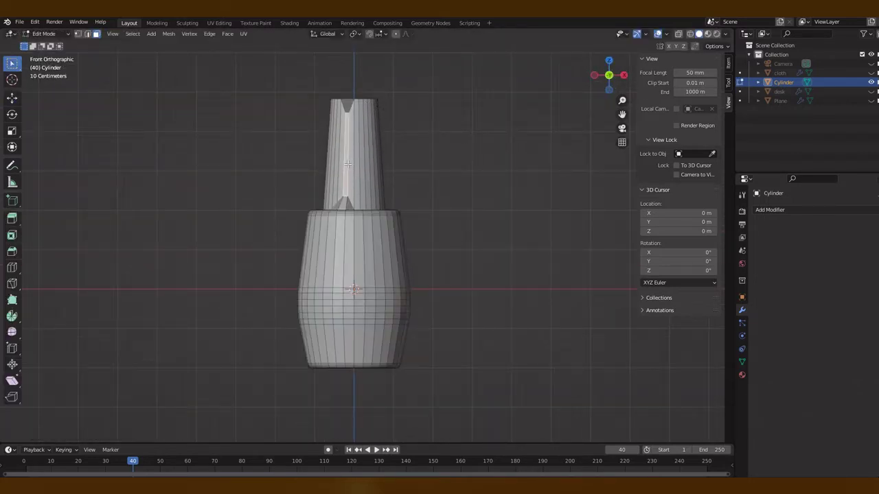
pyautogui.click(432, 176)
pyautogui.hotkey('ctrl', 'b')
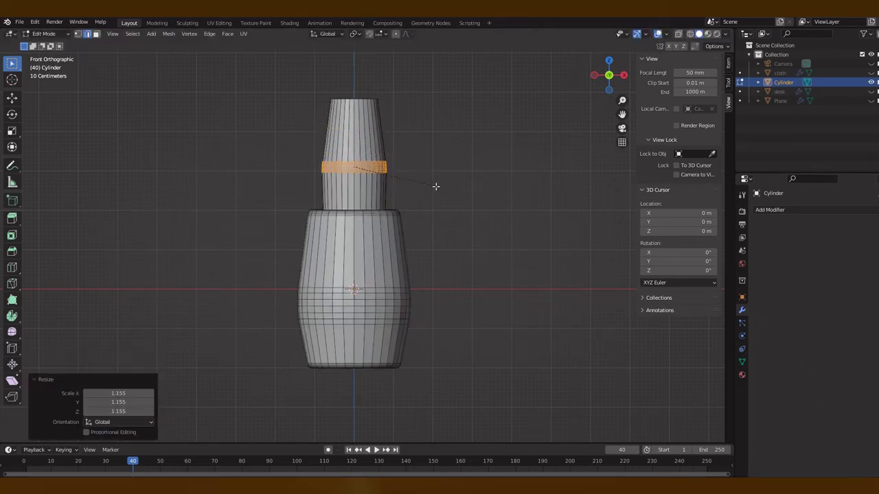
pyautogui.moveTo(435, 186); pyautogui.dragTo(348, 121, button='middle')
pyautogui.click(348, 121)
# Tilt the cap's top face about 16 degrees on the Y axis to slant it
pyautogui.press('KP_1')
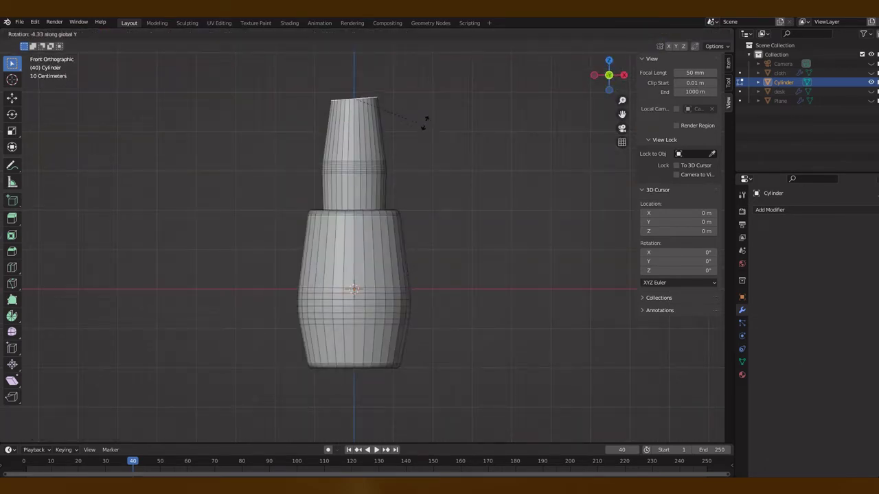
pyautogui.click(427, 108)
pyautogui.press('KP_7')
pyautogui.press('KP_1')
pyautogui.press('KP_3')
pyautogui.press('KP_1')
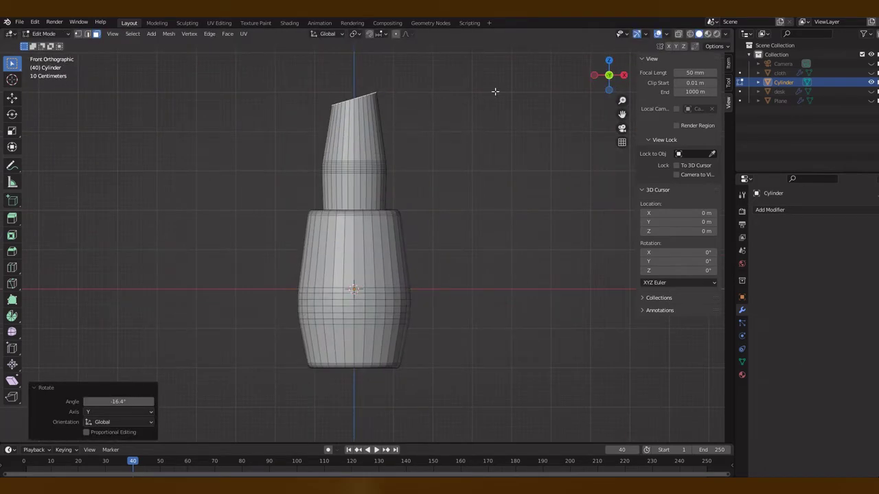
pyautogui.hotkey('ctrl', 'z')
pyautogui.press('Tab')
pyautogui.press('Tab')
pyautogui.moveTo(500, 98); pyautogui.dragTo(481, 117, button='middle')
pyautogui.press('KP_1')
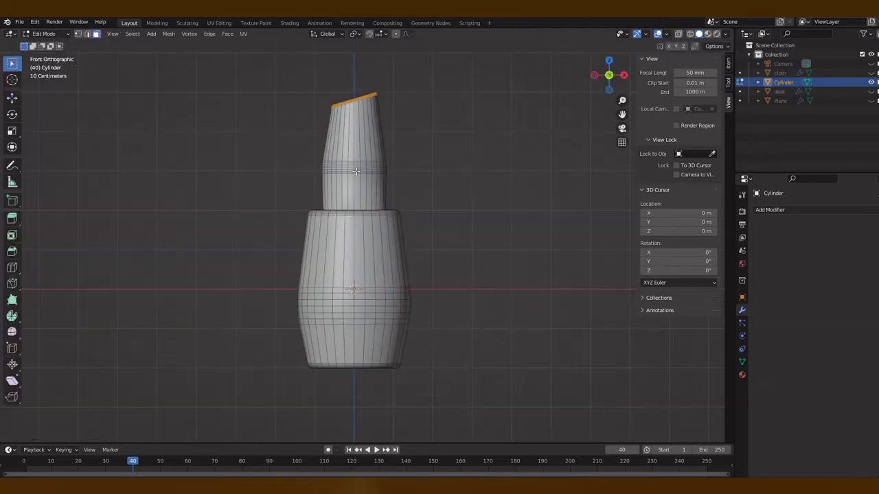
pyautogui.moveTo(439, 201); pyautogui.dragTo(481, 206, button='middle')
pyautogui.press('KP_1')
# Inset the end face to 0.931 using X-ray view
pyautogui.hotkey('alt', 'z')
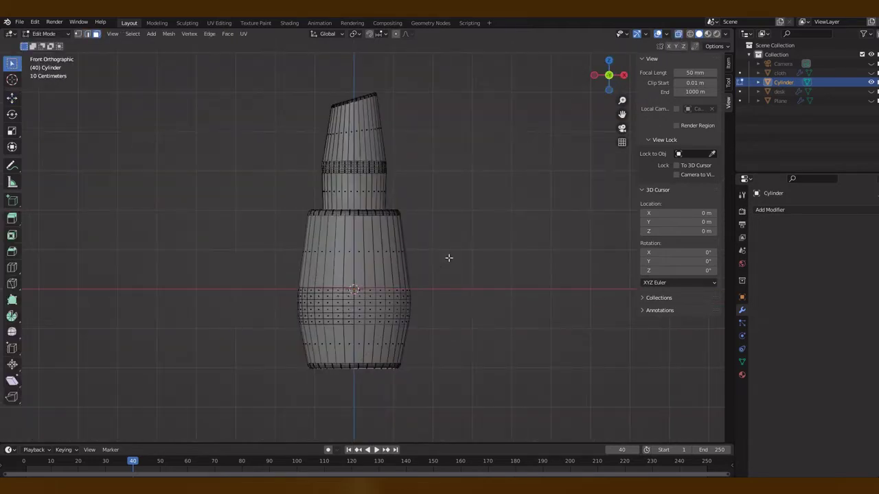
pyautogui.press('e')
pyautogui.press('s')
pyautogui.press('Return')
pyautogui.moveTo(449, 258); pyautogui.dragTo(502, 116, button='middle')
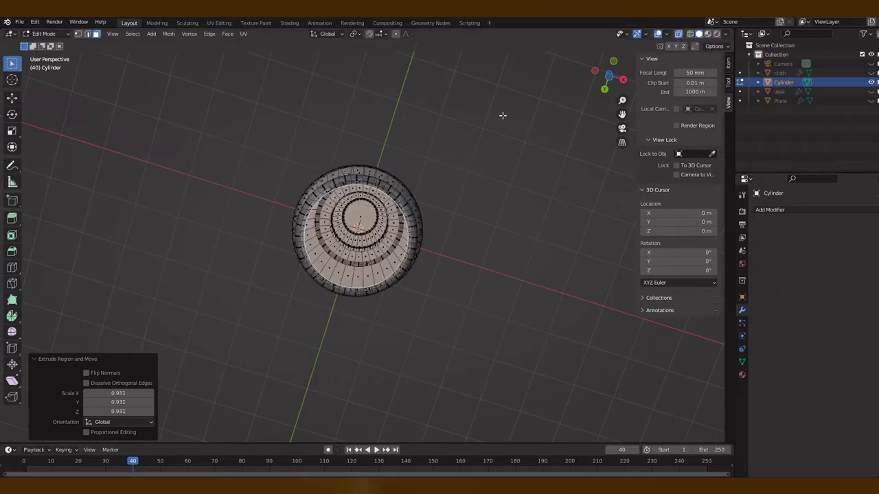
# Extrude the inset face into the bottle and assign it to a new vertex group
pyautogui.press('KP_1')
pyautogui.press('e')
pyautogui.click(456, 193)
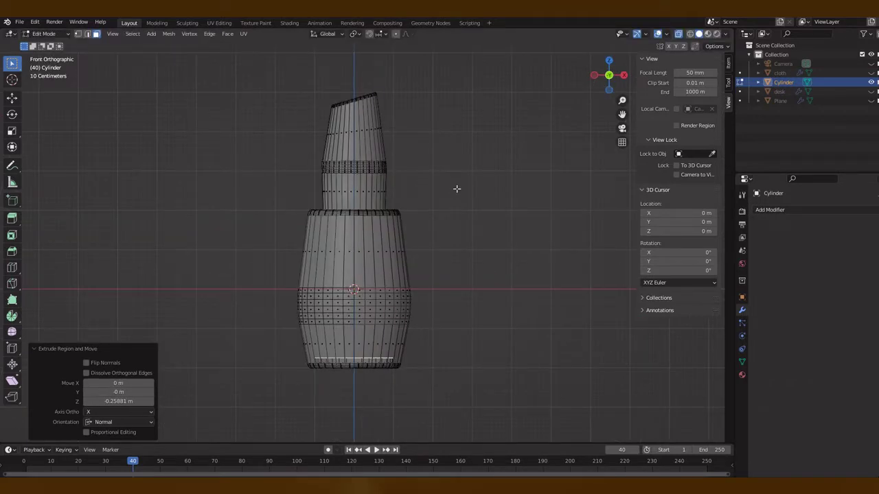
pyautogui.click(741, 362)
pyautogui.click(771, 300)
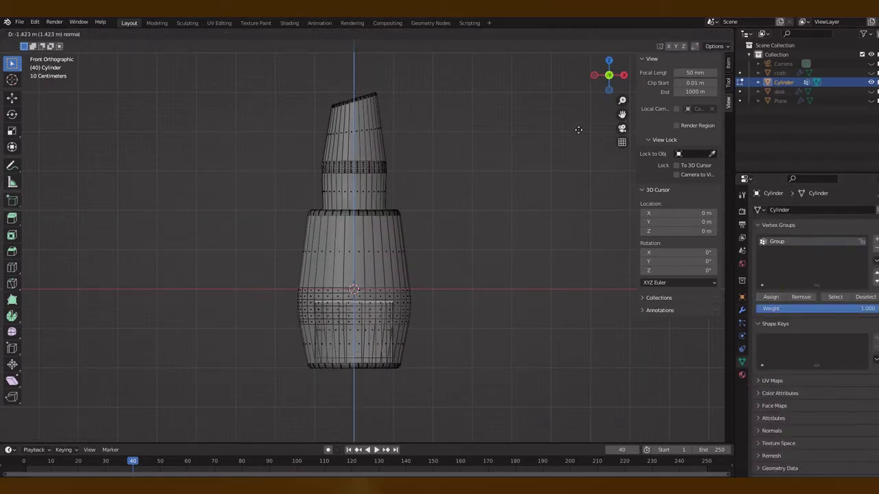
pyautogui.click(580, 51)
pyautogui.click(771, 298)
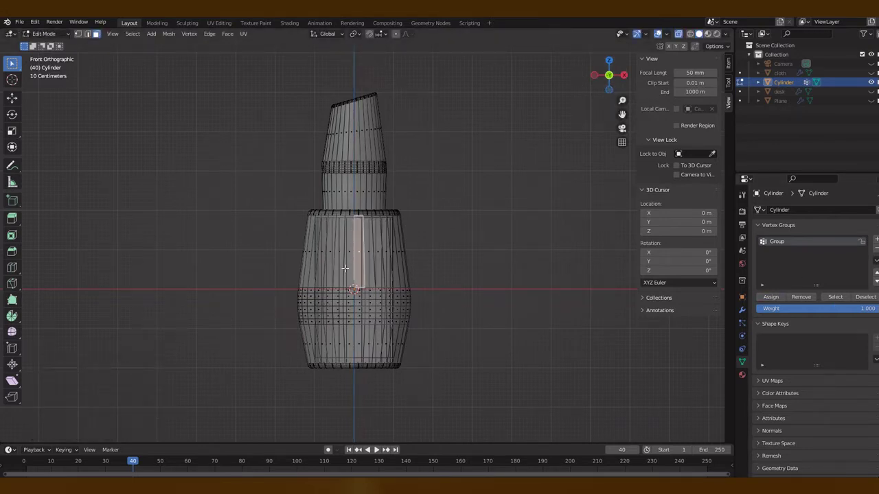
# Select the bottle's inner body faces as a linked selection
pyautogui.press('l')
pyautogui.hotkey('alt', 'a')
pyautogui.scroll(2, 358, 333)
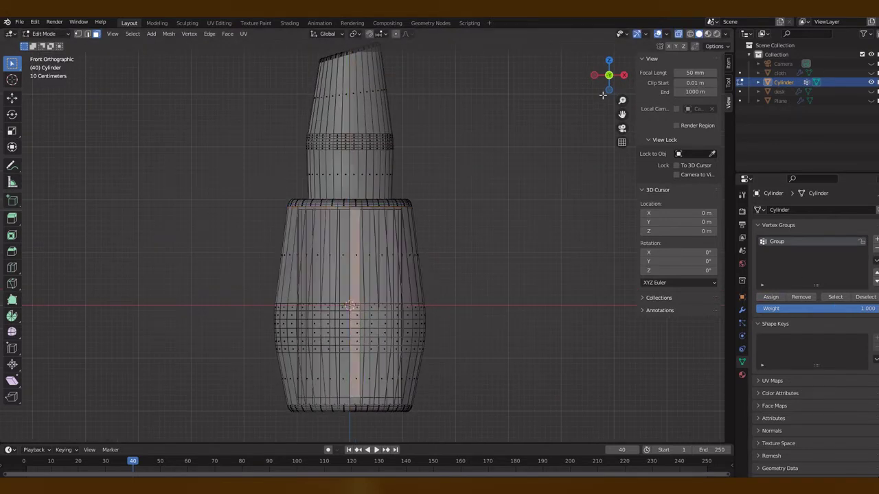
pyautogui.moveTo(603, 95)
pyautogui.mouseDown()
pyautogui.moveTo(590, 88)
pyautogui.moveTo(599, 84)
pyautogui.mouseUp()
pyautogui.press('l')
pyautogui.hotkey('alt', 'a')
pyautogui.press('l')
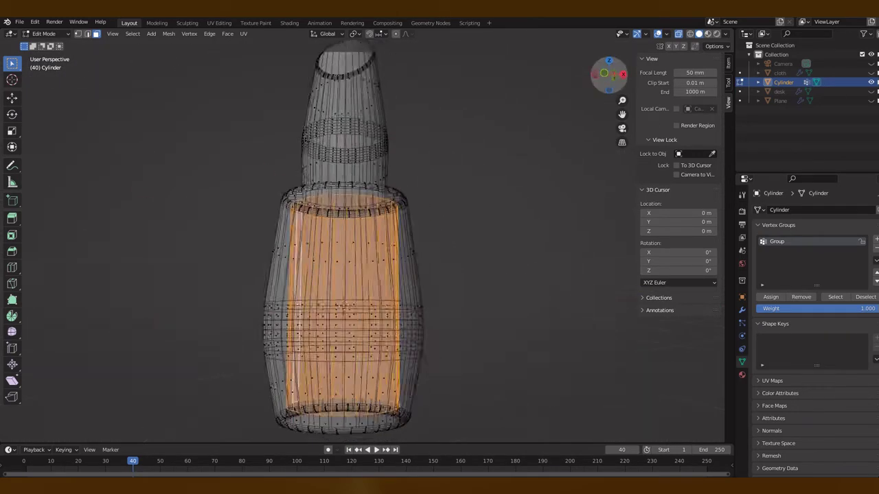
# Loop-cut the body's middle, widen it by 1.231 and shift it vertically
pyautogui.hotkey('ctrl', 'r')
pyautogui.click(385, 314)
pyautogui.click(384, 314)
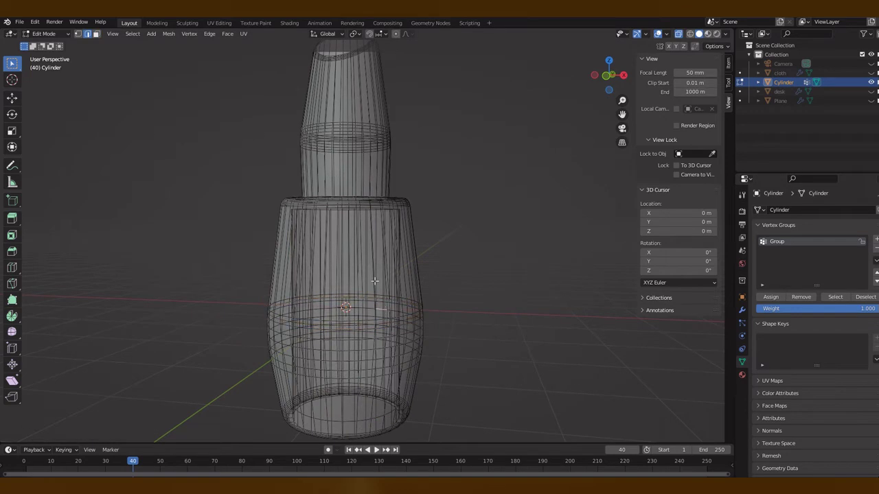
pyautogui.press('KP_1')
pyautogui.press('s')
pyautogui.click(471, 308)
pyautogui.press('g')
pyautogui.press('z')
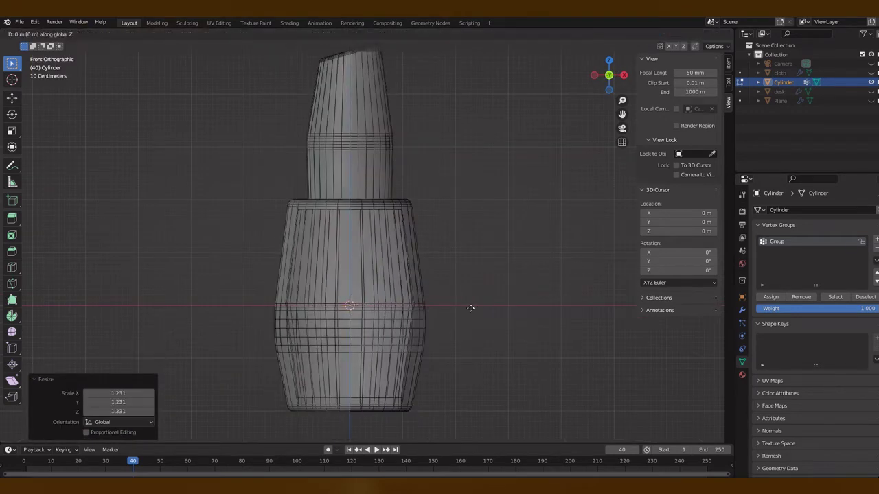
pyautogui.click(518, 355)
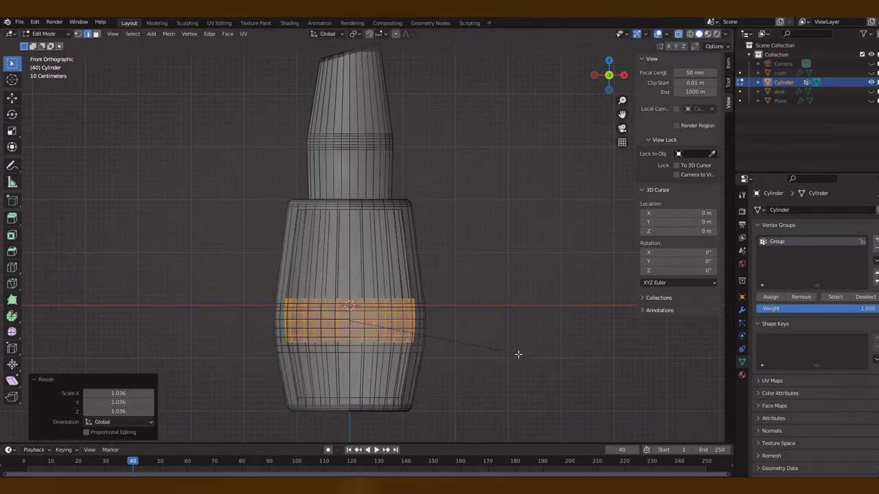
# Clear the selection, return to Object Mode and shade the bottle smooth
pyautogui.click(771, 296)
pyautogui.hotkey('ctrl', 'l')
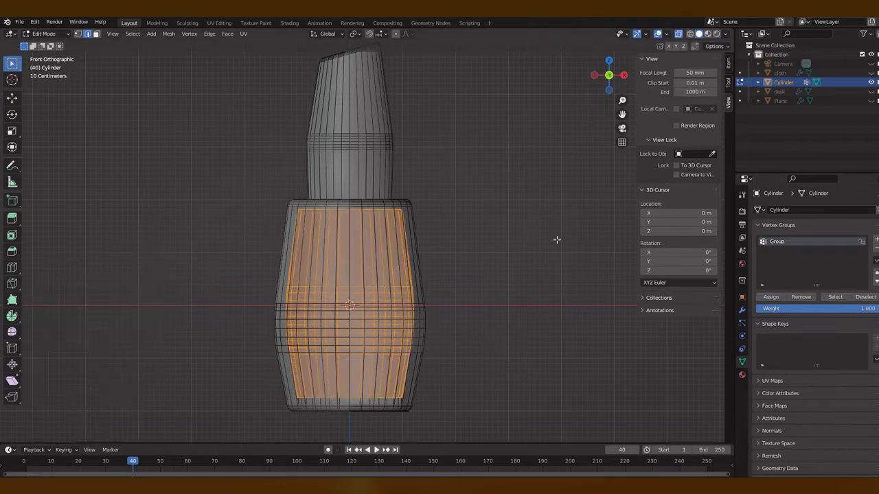
pyautogui.hotkey('alt', 'a')
pyautogui.moveTo(609, 76)
pyautogui.mouseDown()
pyautogui.moveTo(598, 82)
pyautogui.moveTo(605, 88)
pyautogui.mouseUp()
pyautogui.press('KP_1')
pyautogui.press('a')
pyautogui.hotkey('alt', 'a')
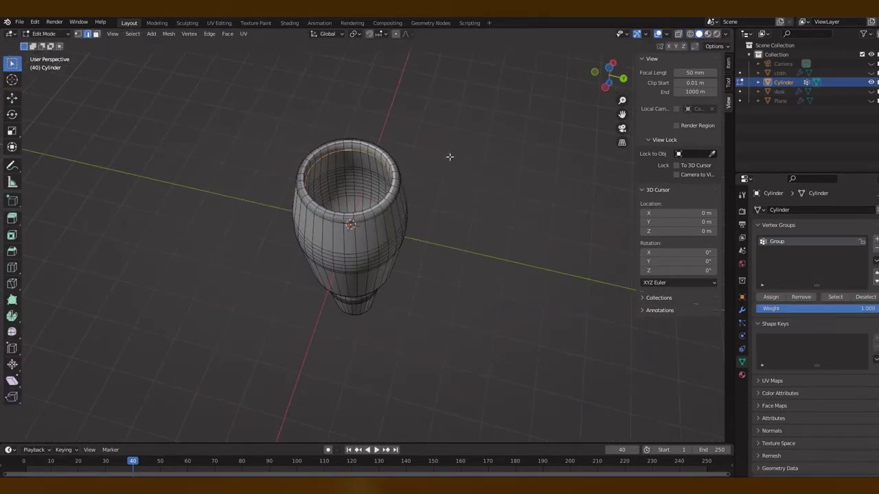
pyautogui.press('Tab')
pyautogui.press('KP_1')
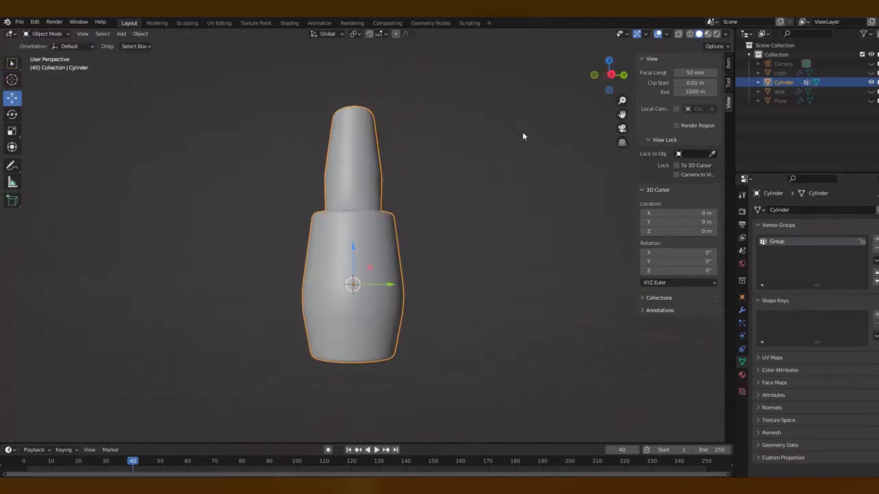
# Add a text object and stand it upright with a 90° X rotation
pyautogui.hotkey('shift', 'a')
pyautogui.click(206, 219)
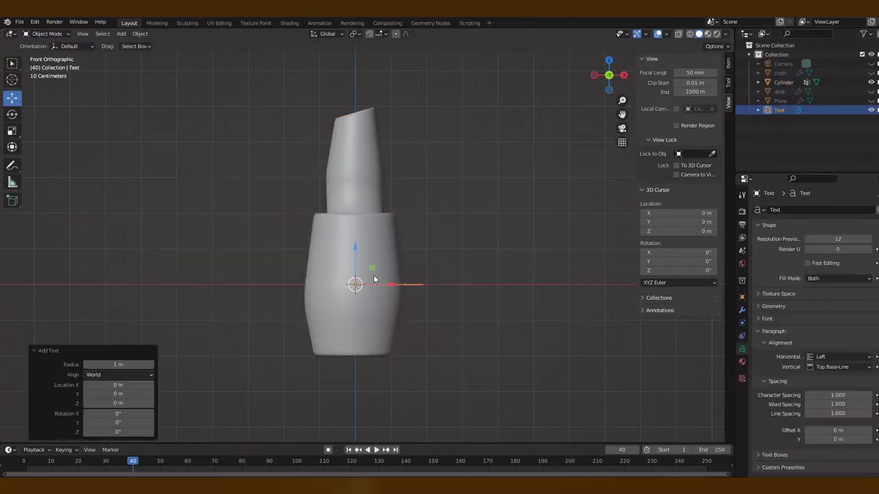
pyautogui.press('r')
pyautogui.press('x')
pyautogui.press('9')
pyautogui.press('0')
pyautogui.press('Return')
# Load the Petit Formal Script font for the text
pyautogui.click(767, 319)
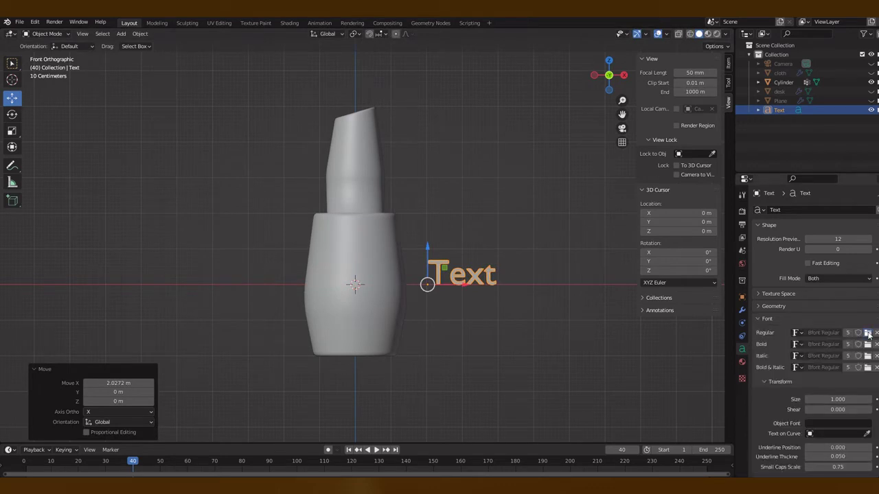
pyautogui.click(867, 332)
pyautogui.click(229, 201)
pyautogui.click(416, 322)
pyautogui.click(593, 380)
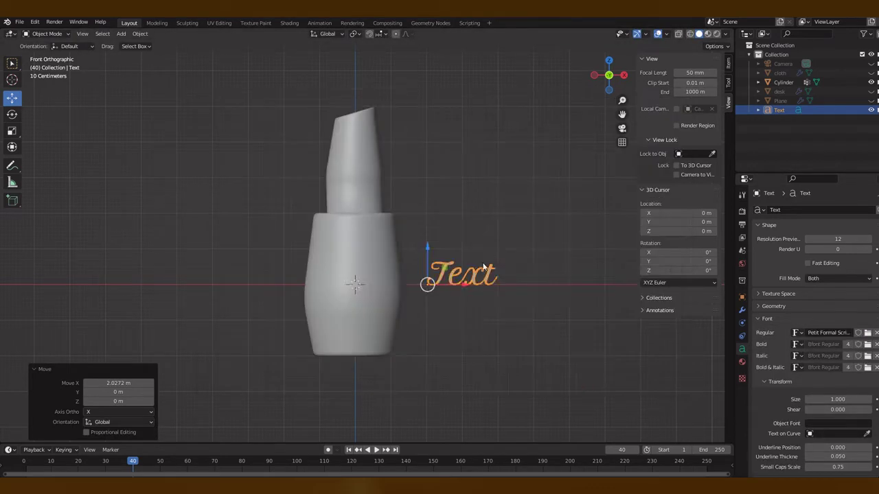
# Change the text to 'Liba' and resize it
pyautogui.press('Tab')
pyautogui.press('BackSpace')
pyautogui.press('BackSpace')
pyautogui.press('BackSpace')
pyautogui.press('Tab')
pyautogui.scroll(2, 594, 152)
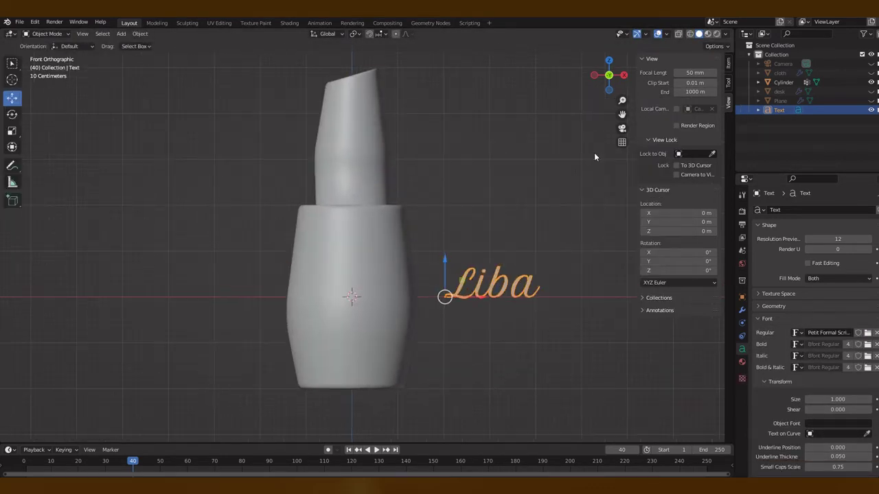
pyautogui.scroll(2, 594, 152)
pyautogui.press('s')
pyautogui.click(387, 249)
# Move the Liba text toward the bottle from the top view
pyautogui.press('KP_7')
pyautogui.press('g')
pyautogui.press('y')
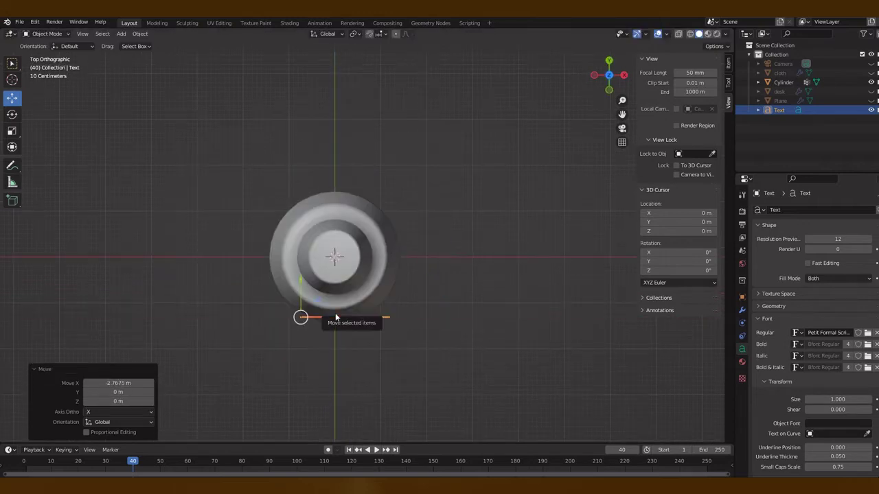
pyautogui.press('KP_1')
pyautogui.scroll(-3, 807, 366)
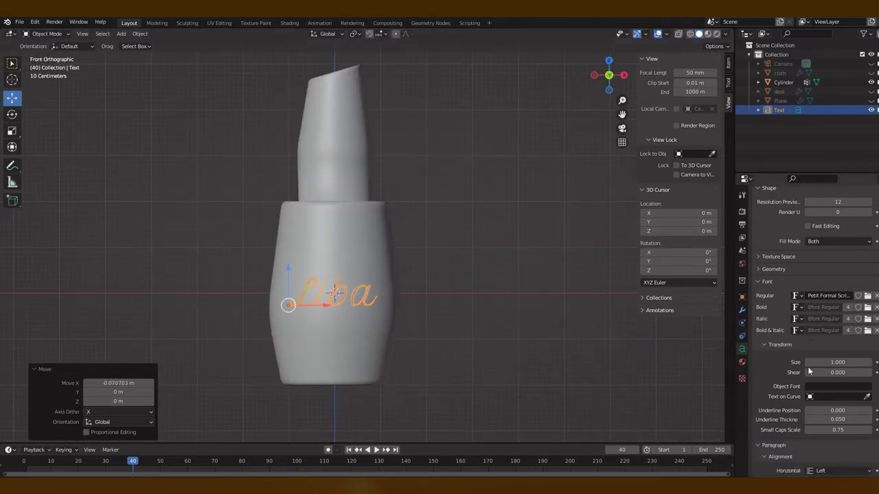
pyautogui.scroll(-1, 818, 379)
pyautogui.scroll(-1, 827, 398)
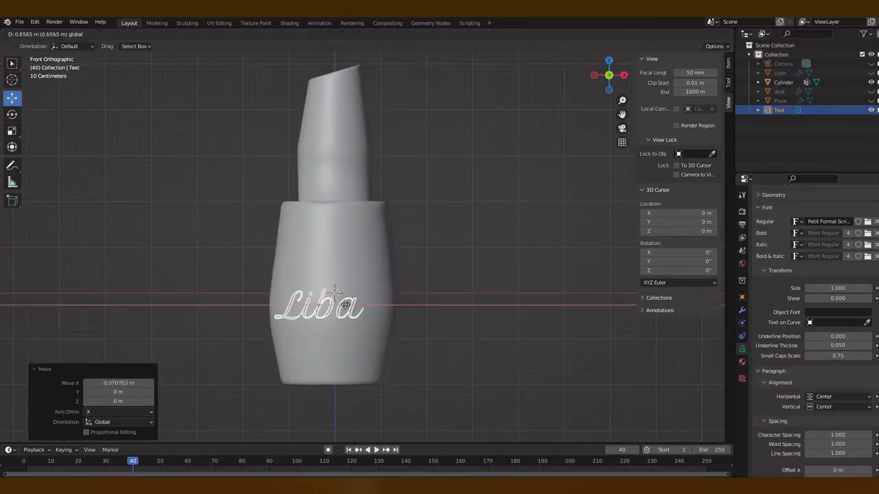
pyautogui.click(517, 194)
# Set the text against the bottle's front and open its object menu for conversion
pyautogui.moveTo(516, 194)
pyautogui.mouseDown(button='middle')
pyautogui.moveTo(323, 295)
pyautogui.moveTo(388, 267)
pyautogui.mouseUp(button='middle')
pyautogui.press('KP_3')
pyautogui.press('g')
pyautogui.press('y')
pyautogui.click(321, 295)
pyautogui.press('KP_3')
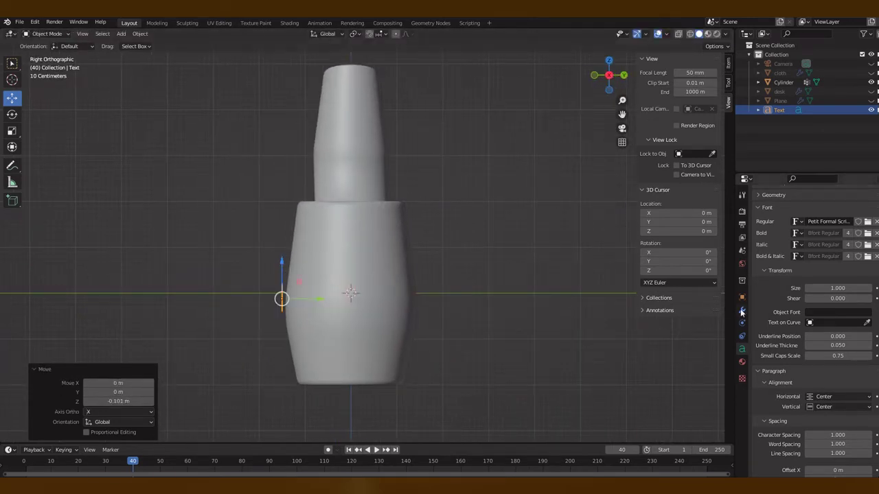
pyautogui.click(741, 311)
pyautogui.click(769, 209)
pyautogui.rightClick(275, 300)
# Convert the Liba text to a mesh, trying a Warp modifier and undoing it
pyautogui.click(312, 330)
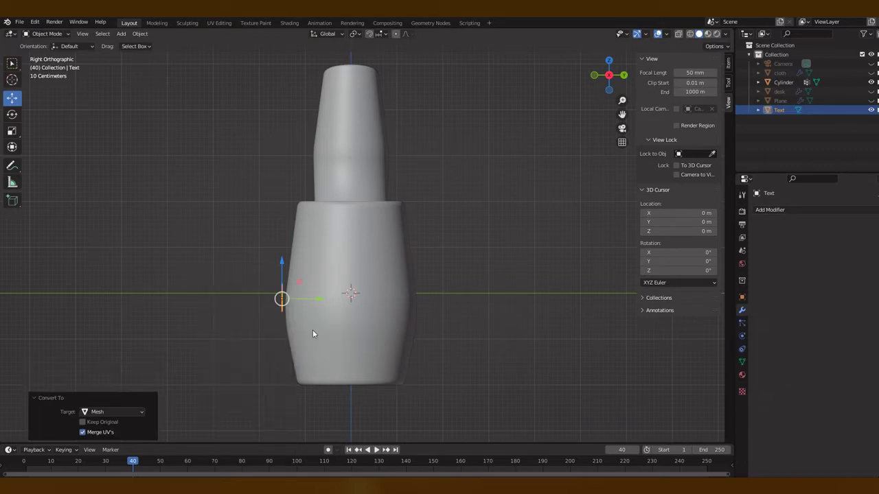
pyautogui.click(837, 210)
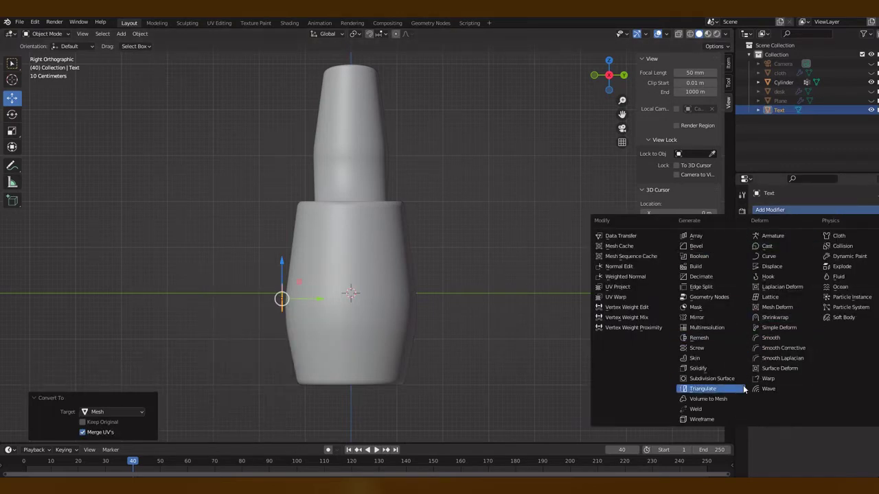
pyautogui.click(790, 380)
pyautogui.hotkey('ctrl', 'z')
pyautogui.press('KP_1')
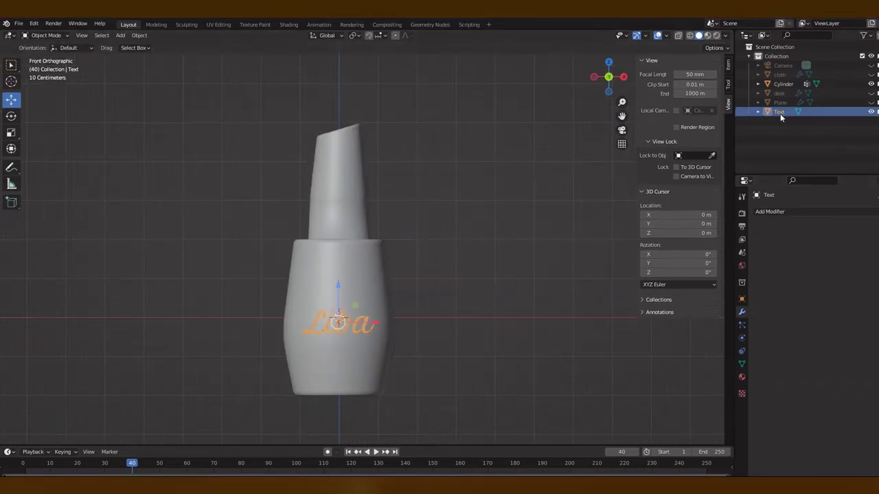
pyautogui.click(781, 112)
pyautogui.write('liba')
# Rename the mesh to liba and place a spare duplicate to the right of the bottle
pyautogui.press('Return')
pyautogui.rightClick(344, 317)
pyautogui.click(346, 327)
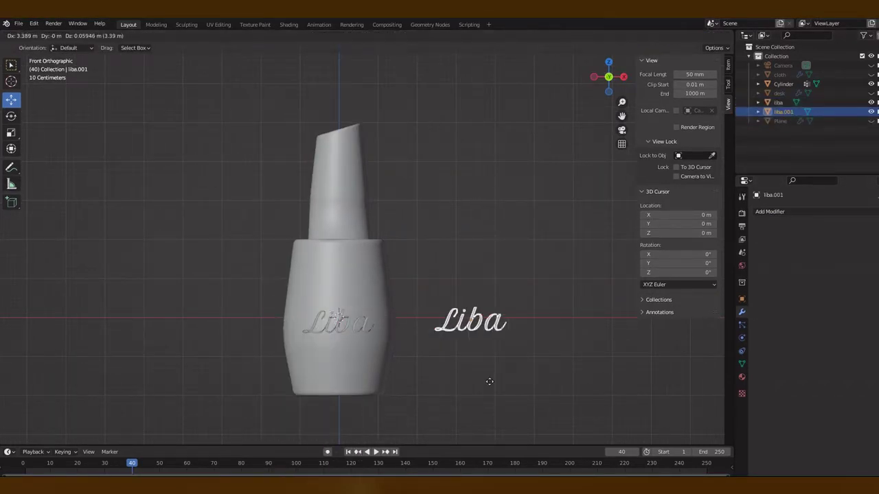
pyautogui.press('x')
pyautogui.click(549, 226)
# Wrap liba onto the bottle with a Shrinkwrap modifier targeting Cylinder at 0.02 m offset
pyautogui.click(311, 325)
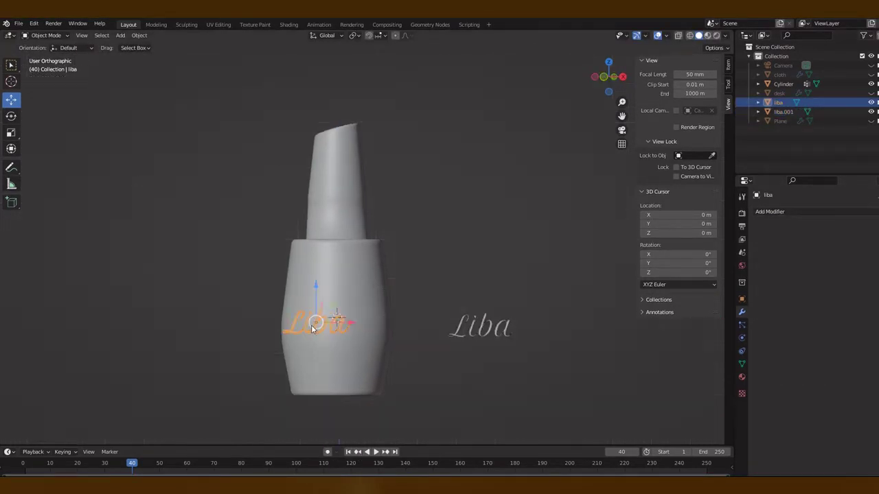
pyautogui.press('KP_3')
pyautogui.click(769, 212)
pyautogui.click(756, 328)
pyautogui.moveTo(608, 76)
pyautogui.mouseDown()
pyautogui.moveTo(621, 102)
pyautogui.moveTo(868, 266)
pyautogui.mouseUp()
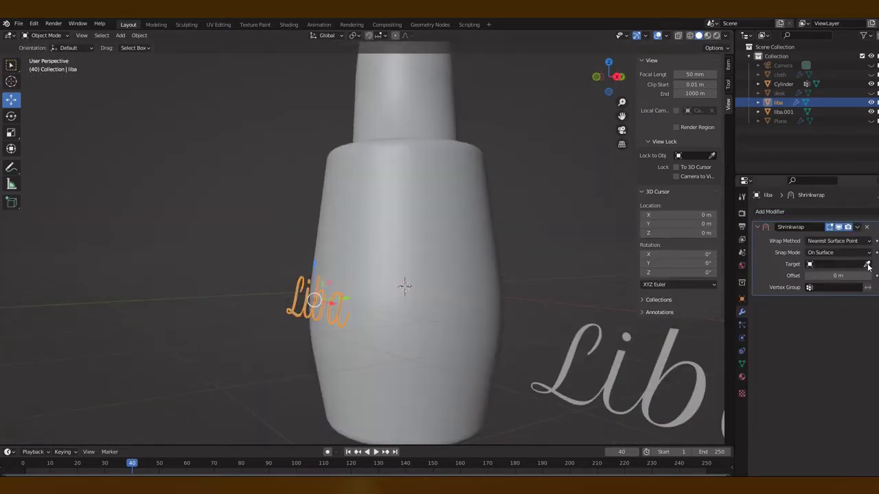
pyautogui.moveTo(611, 90)
pyautogui.mouseDown()
pyautogui.moveTo(625, 91)
pyautogui.moveTo(620, 80)
pyautogui.mouseUp()
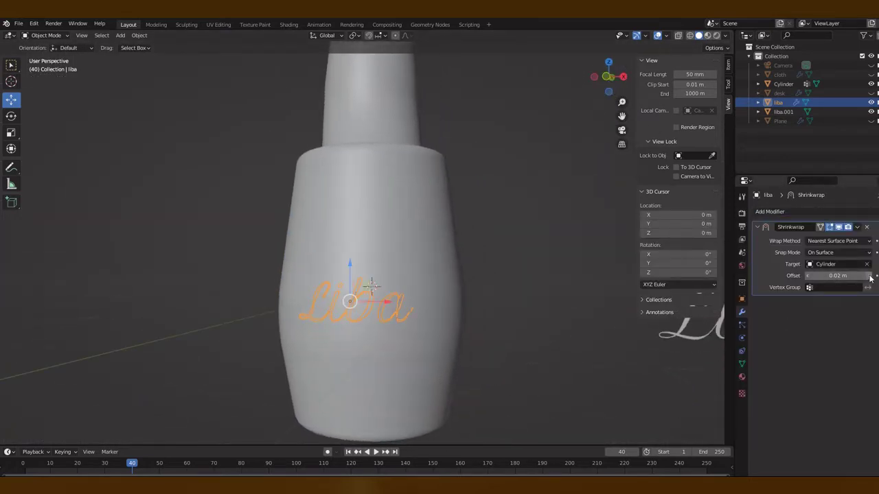
pyautogui.click(769, 211)
pyautogui.click(562, 204)
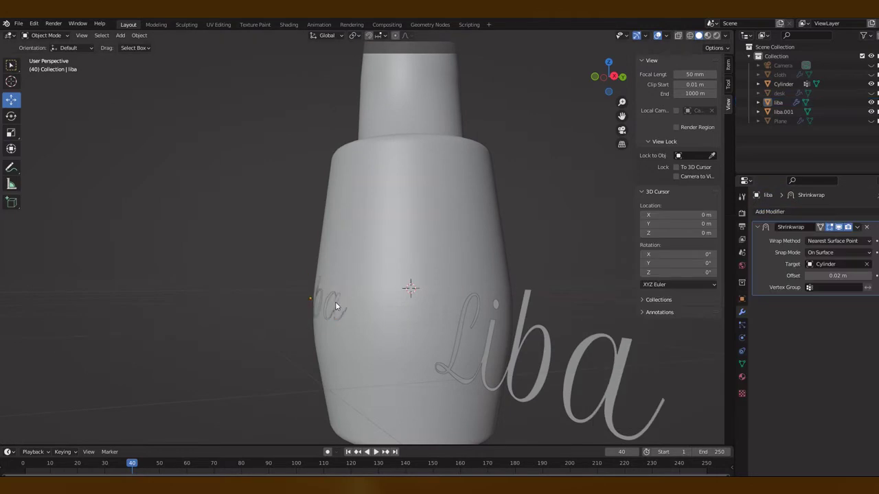
pyautogui.click(447, 328)
pyautogui.moveTo(447, 329); pyautogui.dragTo(576, 252, button='middle')
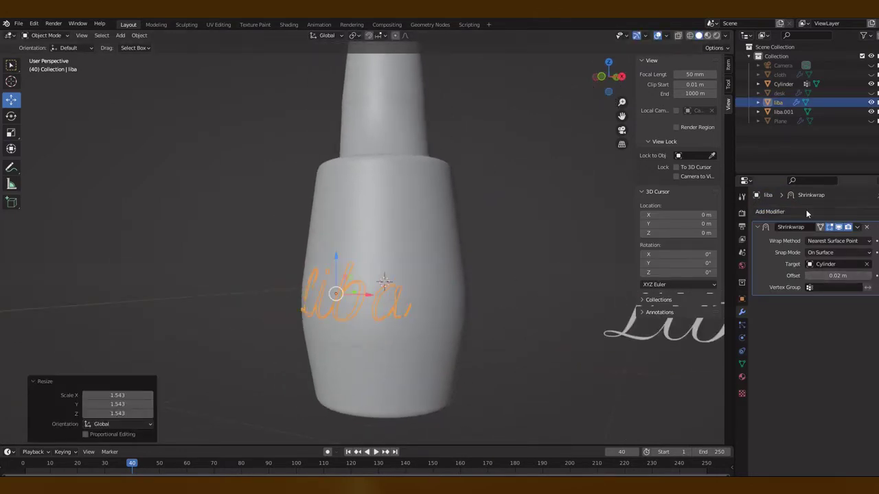
# Give the lettering a Solidify modifier and add a new cube to the scene
pyautogui.click(807, 214)
pyautogui.click(669, 380)
pyautogui.click(758, 226)
pyautogui.press('KP_6')
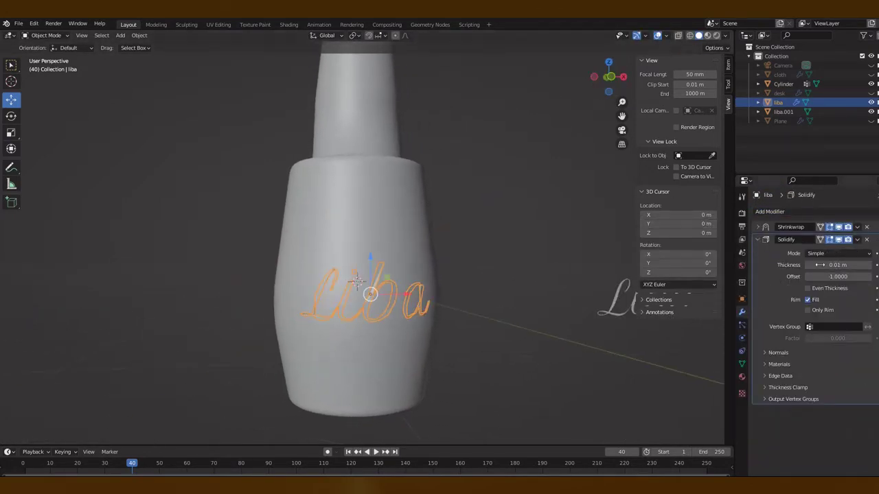
pyautogui.moveTo(356, 281); pyautogui.dragTo(573, 120, button='middle')
pyautogui.click(573, 120)
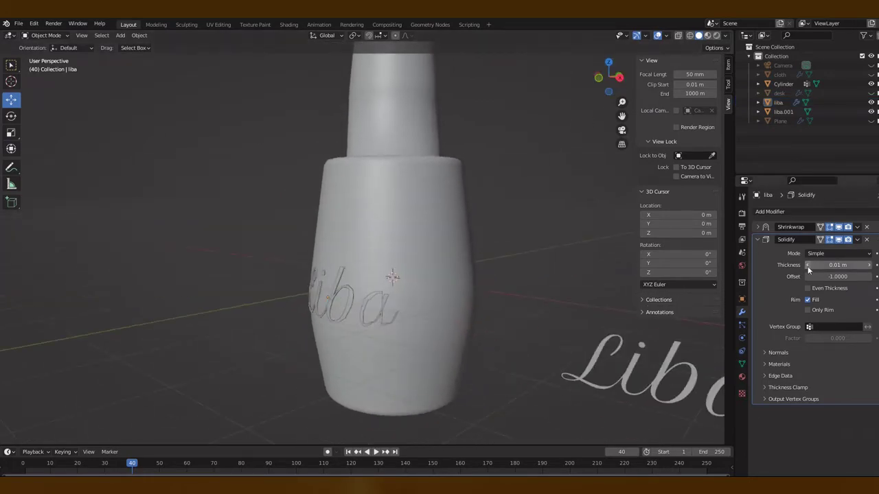
pyautogui.moveTo(608, 81); pyautogui.dragTo(363, 299)
pyautogui.press('KP_1')
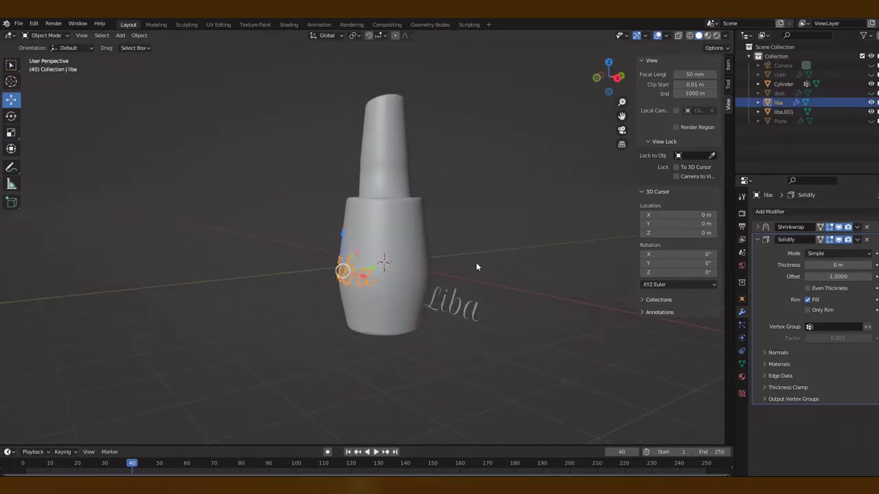
pyautogui.hotkey('shift', 'a')
pyautogui.click(316, 287)
# Stretch the cube taller along Z and centre it over the bottle
pyautogui.press('s')
pyautogui.press('z')
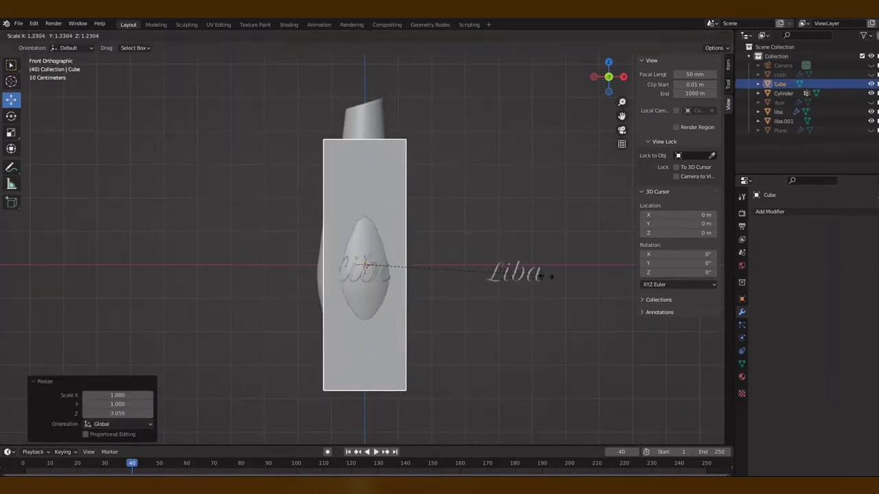
pyautogui.click(553, 229)
pyautogui.moveTo(395, 265); pyautogui.dragTo(295, 265)
pyautogui.moveTo(265, 236); pyautogui.dragTo(265, 199)
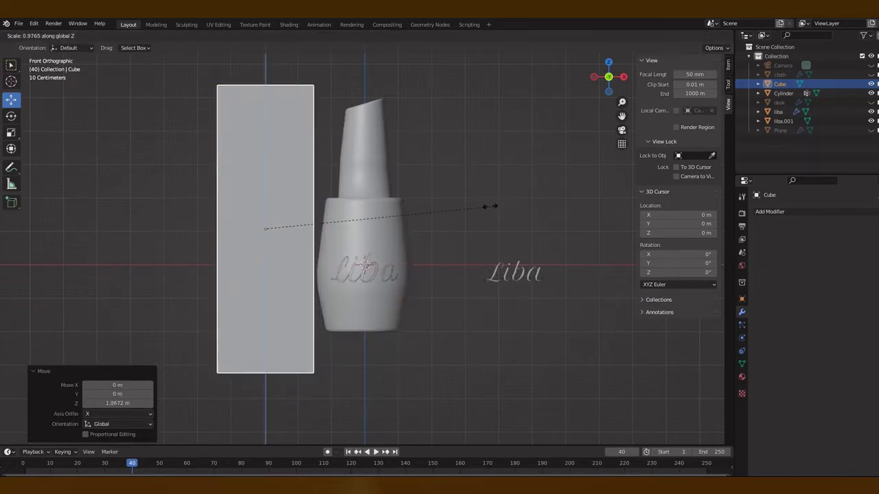
pyautogui.moveTo(302, 226); pyautogui.dragTo(409, 218)
# Fit the box around the bottle at Z 0.900 using X-ray and wireframe, then shift it left
pyautogui.click(678, 36)
pyautogui.click(443, 224)
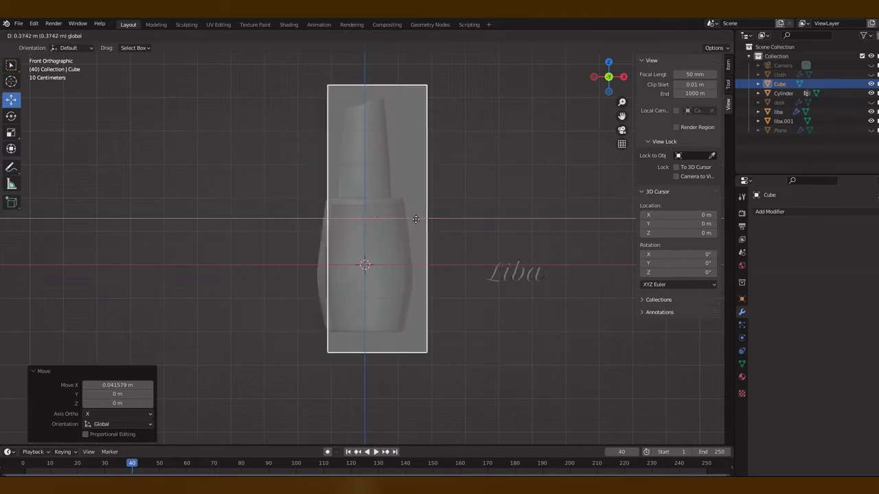
pyautogui.click(443, 228)
pyautogui.hotkey('shift', 'z')
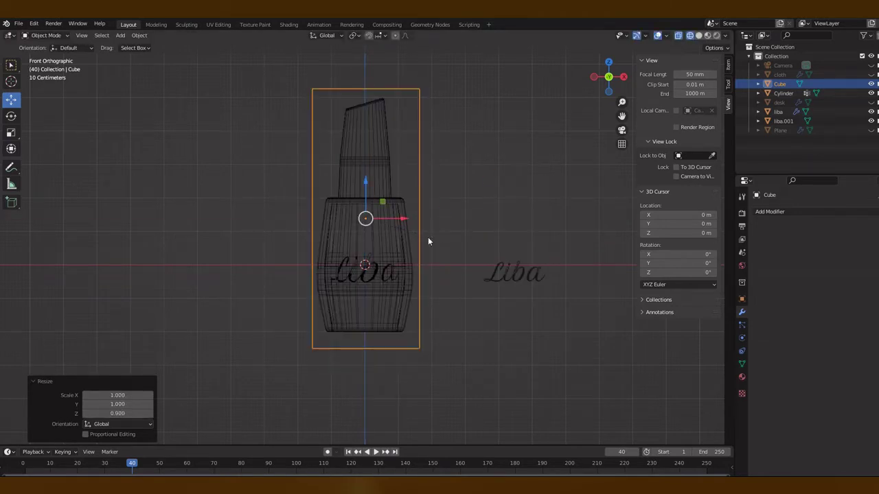
pyautogui.hotkey('shift', 'z')
pyautogui.moveTo(324, 222); pyautogui.dragTo(190, 222)
pyautogui.click(522, 272)
# Move the spare lettering to the box front and shrinkwrap it to Cube at 0.02 m offset
pyautogui.press('KP_7')
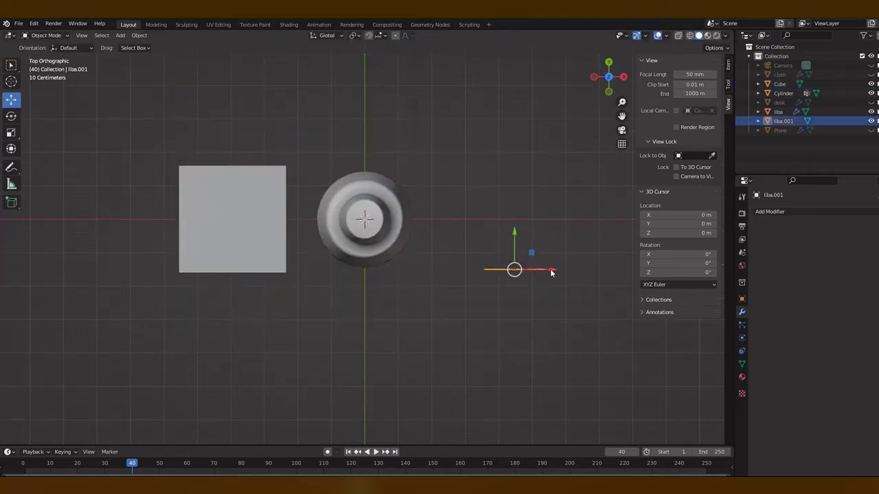
pyautogui.moveTo(234, 271); pyautogui.dragTo(266, 276)
pyautogui.click(769, 212)
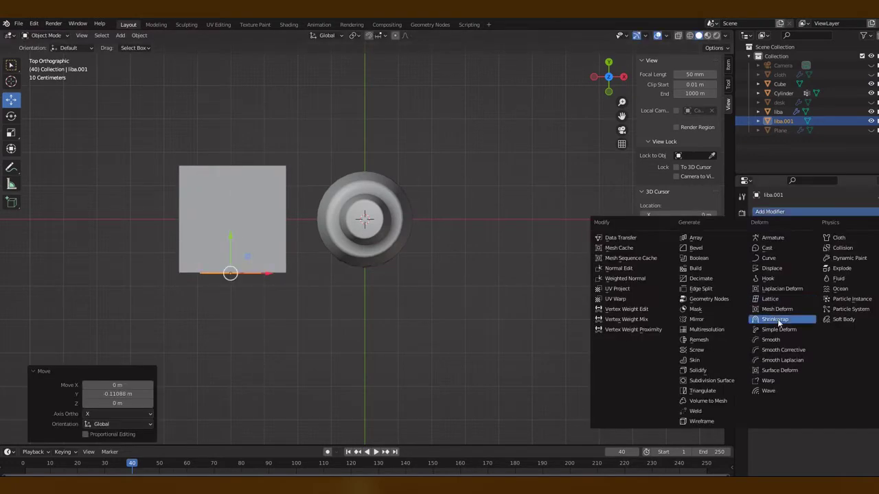
pyautogui.click(649, 310)
pyautogui.press('KP_1')
pyautogui.press('s')
pyautogui.click(223, 275)
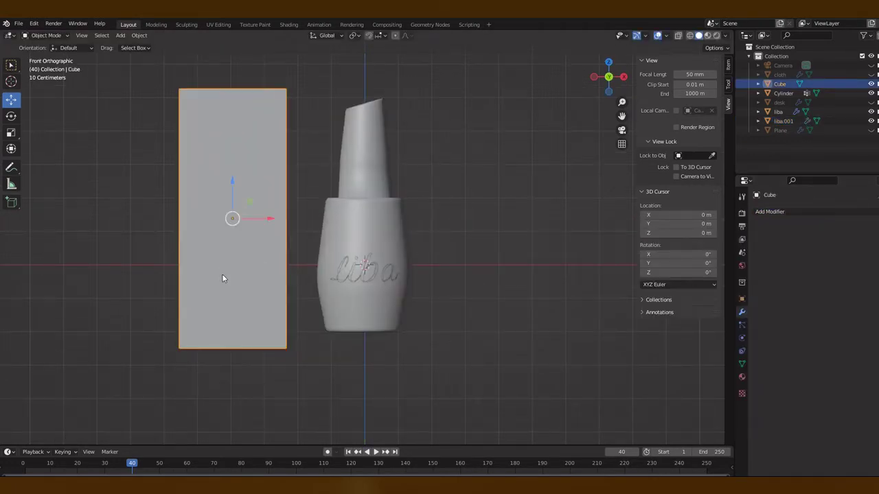
pyautogui.click(778, 112)
pyautogui.click(783, 121)
pyautogui.click(869, 275)
# Inspect the lettering on the box and duplicate it in place
pyautogui.moveTo(551, 89); pyautogui.dragTo(233, 249, button='middle')
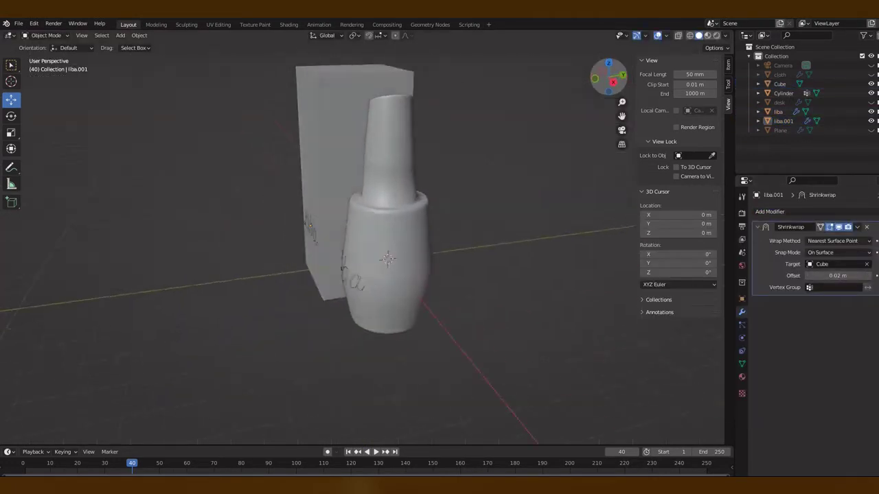
pyautogui.click(233, 248)
pyautogui.click(226, 268)
pyautogui.click(384, 273)
pyautogui.moveTo(384, 272); pyautogui.dragTo(471, 259, button='middle')
pyautogui.press('KP_1')
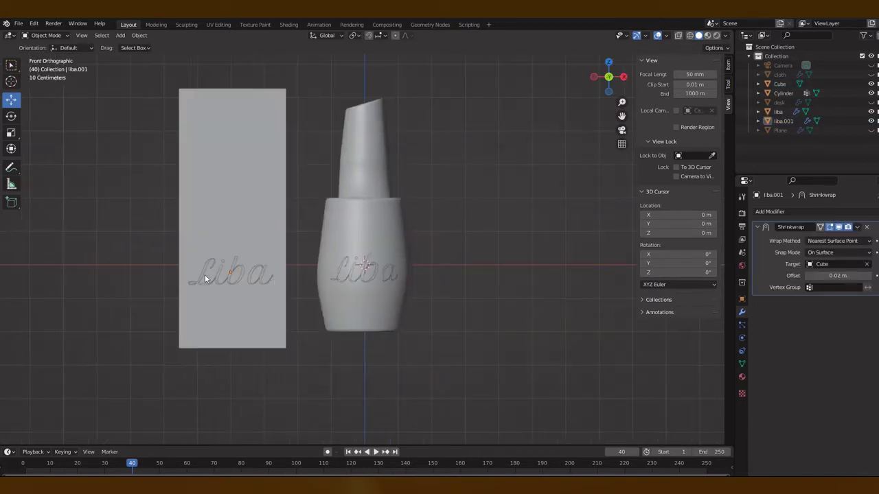
pyautogui.hotkey('shift', 'd')
pyautogui.press('Escape')
# Hide the bottle and shift the liba lettering along Y, beginning a Z rotation
pyautogui.click(371, 212)
pyautogui.press('h')
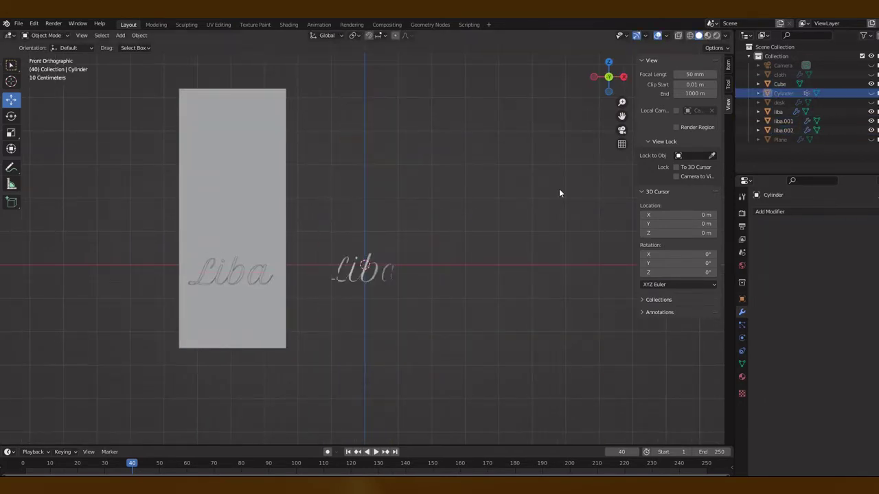
pyautogui.press('KP_3')
pyautogui.click(353, 268)
pyautogui.press('g')
pyautogui.press('y')
pyautogui.press('Return')
pyautogui.press('r')
pyautogui.press('z')
# Cancel the rotation, unhide the bottle, and delete the extra duplicated lettering
pyautogui.press('Escape')
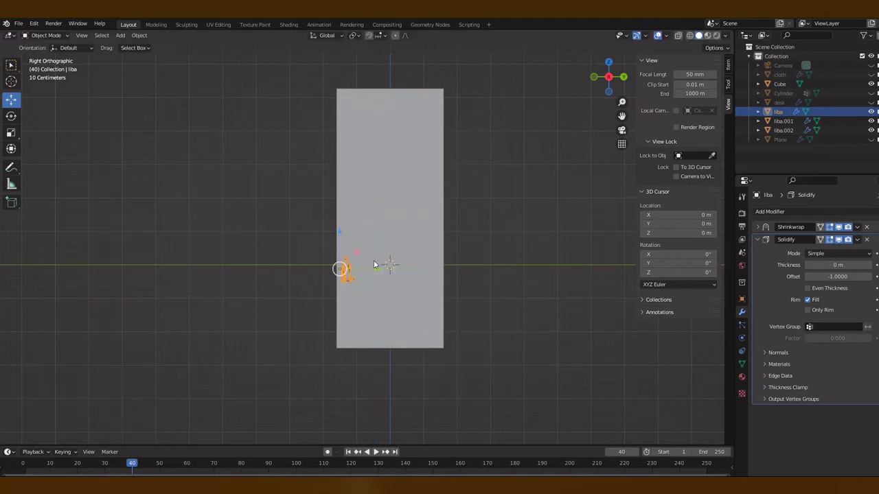
pyautogui.hotkey('alt', 'h')
pyautogui.moveTo(377, 261); pyautogui.dragTo(296, 269, button='middle')
pyautogui.click(783, 131)
pyautogui.press('x')
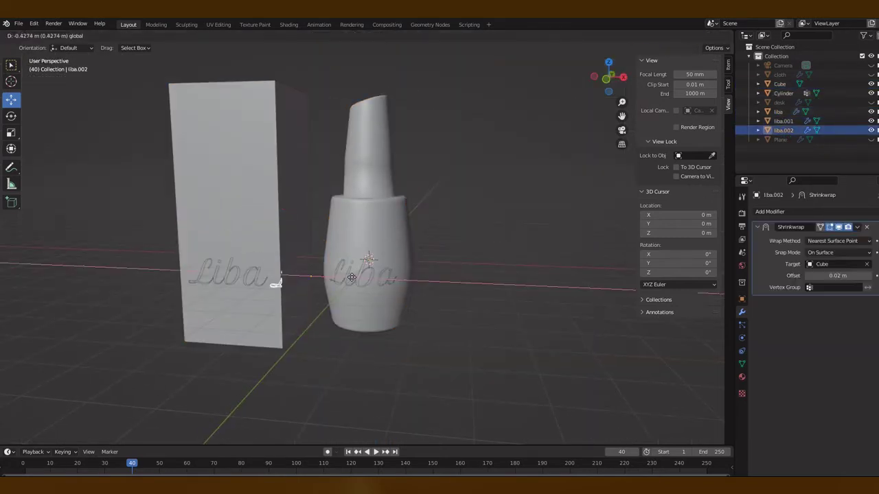
pyautogui.click(257, 274)
# Duplicate the box lettering, move the copy along X, and rotate it 180° about Z
pyautogui.hotkey('shift', 'd')
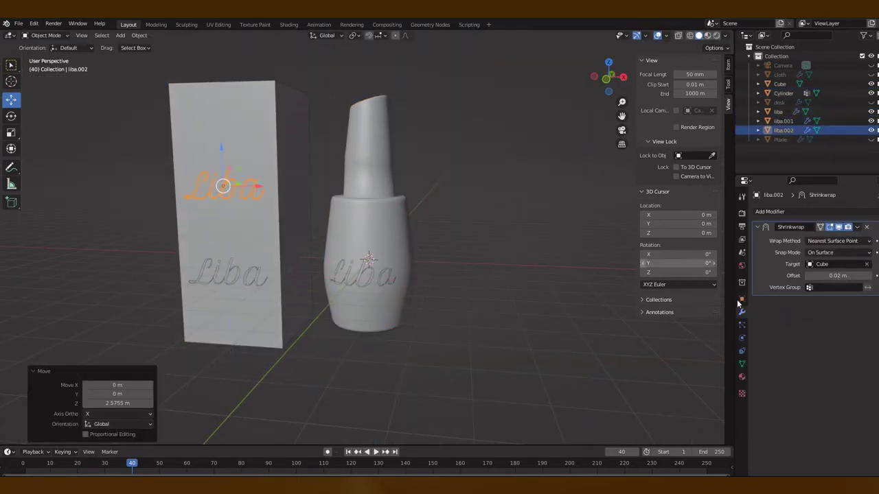
pyautogui.hotkey('ctrl', 'a')
pyautogui.press('g')
pyautogui.press('x')
pyautogui.click(370, 192)
pyautogui.press('KP_3')
pyautogui.press('ctrl+KP_3')
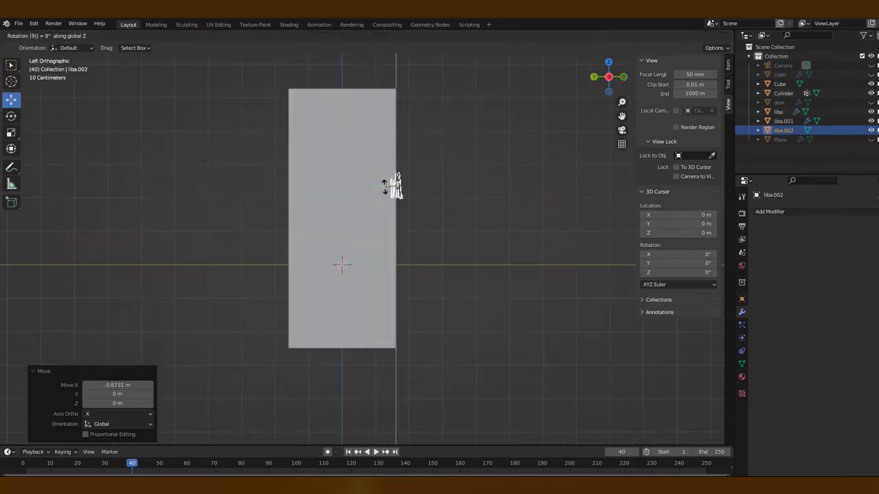
pyautogui.press('r')
pyautogui.press('z')
pyautogui.press('1')
pyautogui.press('8')
pyautogui.press('0')
pyautogui.press('Return')
pyautogui.press('KP_7')
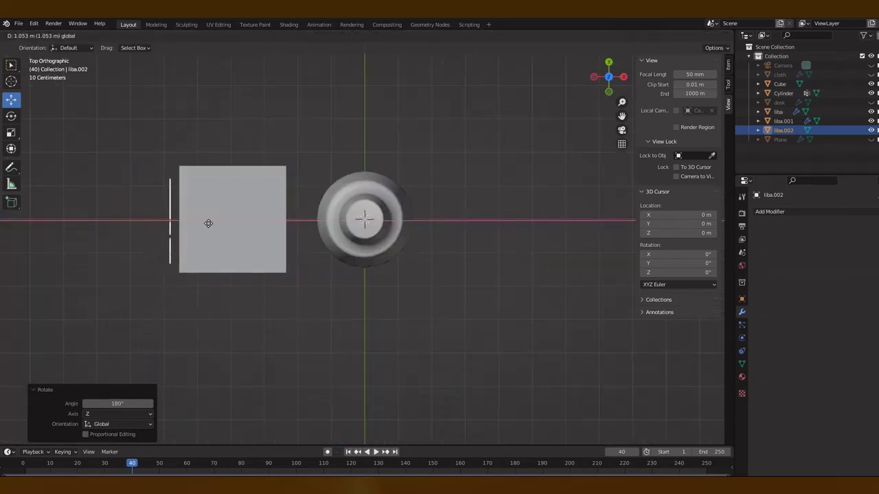
# Add a Shrinkwrap modifier to the rotated copy, then put the box into Edit Mode
pyautogui.hotkey('ctrl', 'z')
pyautogui.click(783, 129)
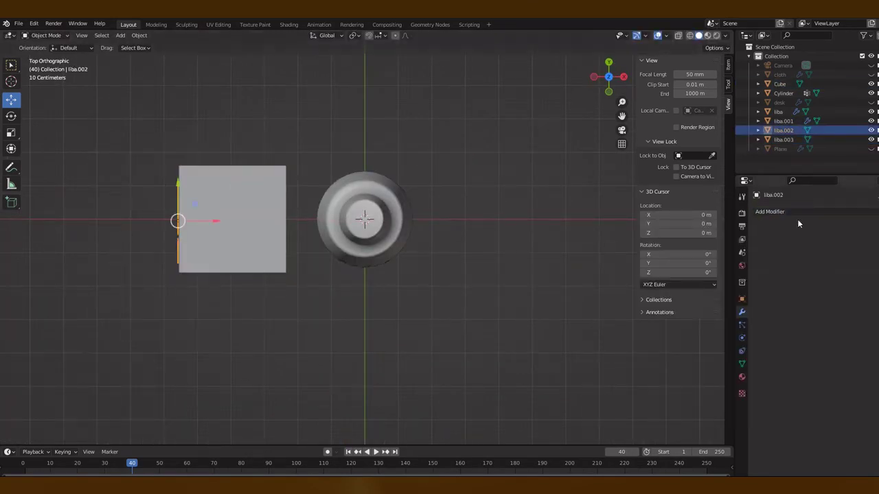
pyautogui.click(769, 212)
pyautogui.click(762, 322)
pyautogui.moveTo(412, 220)
pyautogui.mouseDown(button='middle')
pyautogui.moveTo(459, 196)
pyautogui.moveTo(426, 206)
pyautogui.mouseUp(button='middle')
pyautogui.press('KP_1')
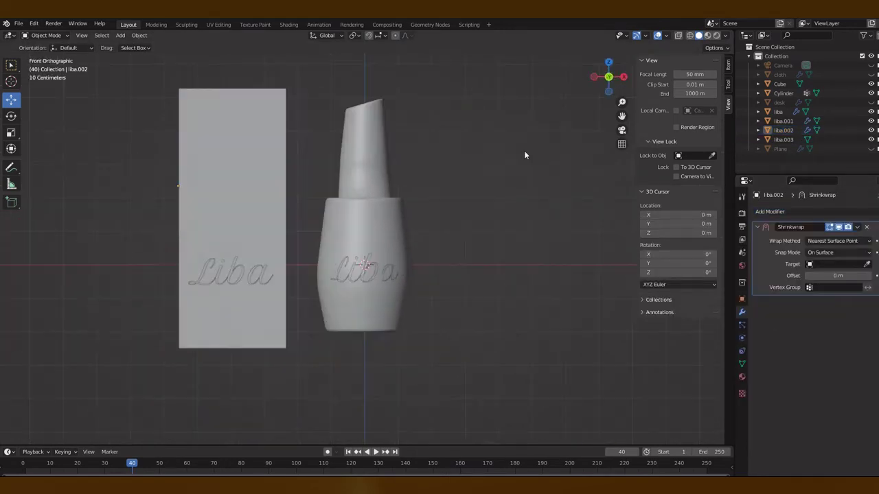
pyautogui.press('ctrl+KP_3')
pyautogui.click(371, 172)
pyautogui.press('Tab')
pyautogui.press('KP_Decimal')
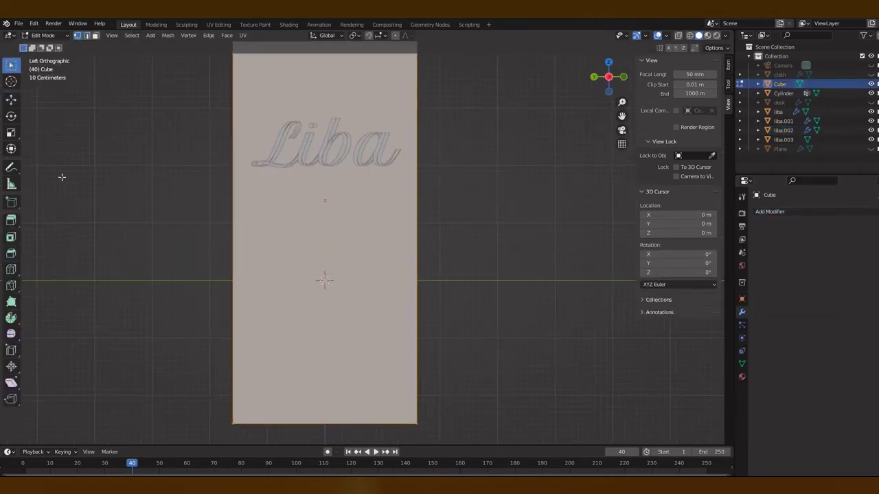
# Inspect a corner vertex of the box in vertex select, cancel the move, and return to Object Mode
pyautogui.click(76, 35)
pyautogui.scroll(-1, 613, 113)
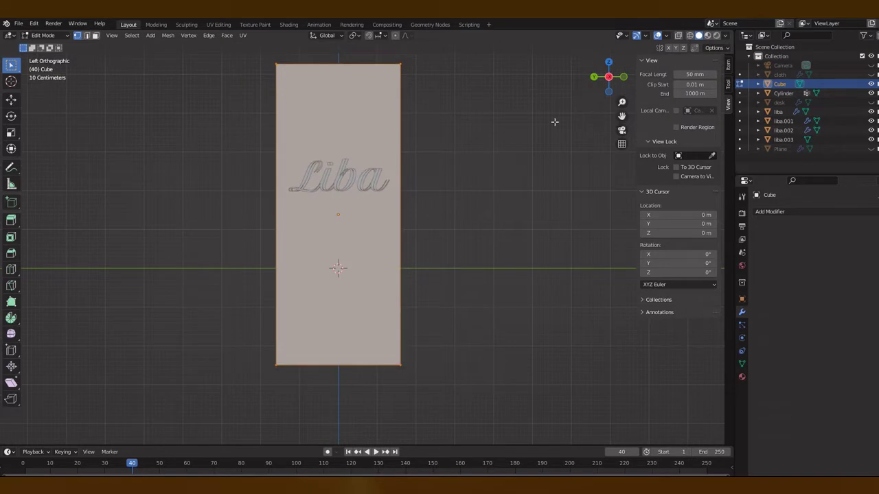
pyautogui.moveTo(555, 122)
pyautogui.mouseDown(button='middle')
pyautogui.moveTo(344, 138)
pyautogui.moveTo(103, 110)
pyautogui.mouseUp(button='middle')
pyautogui.click(95, 105)
pyautogui.press('g')
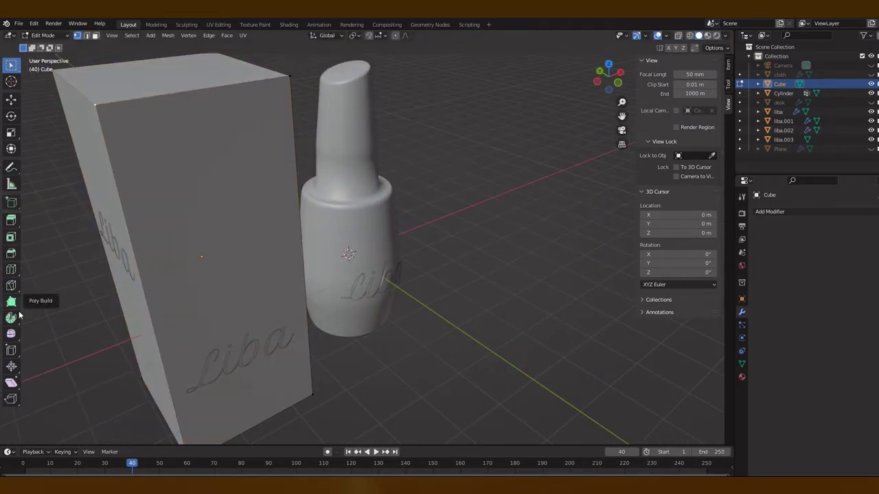
pyautogui.rightClick(96, 105)
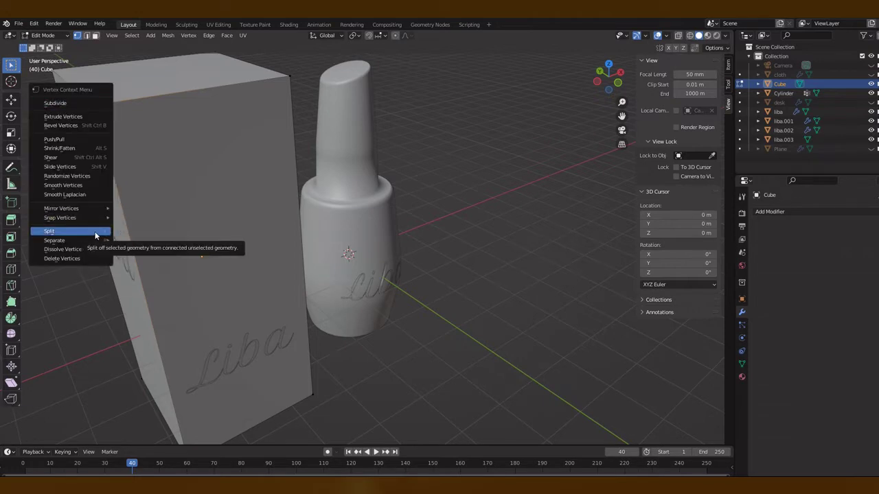
pyautogui.press('KP_1')
pyautogui.press('Tab')
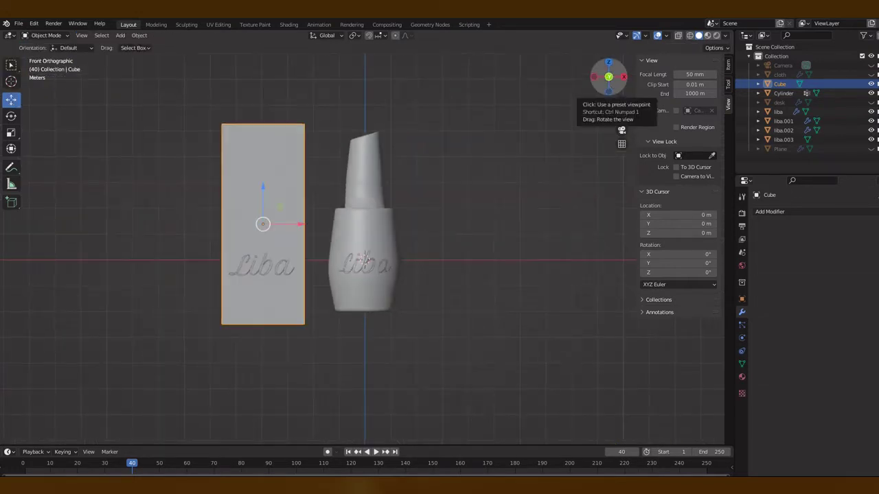
pyautogui.moveTo(608, 78); pyautogui.dragTo(591, 96)
# Rotate the liba.003 lettering 90° about Z, undoing a trial 90° X rotation
pyautogui.click(165, 196)
pyautogui.press('r')
pyautogui.press('z')
pyautogui.press('9')
pyautogui.press('0')
pyautogui.press('Return')
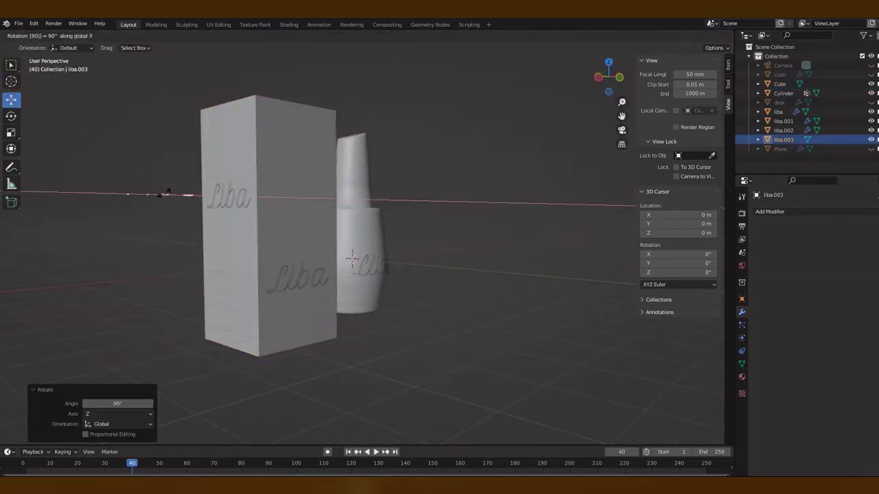
pyautogui.press('KP_7')
pyautogui.press('r')
pyautogui.press('x')
pyautogui.press('9')
pyautogui.press('0')
pyautogui.press('Return')
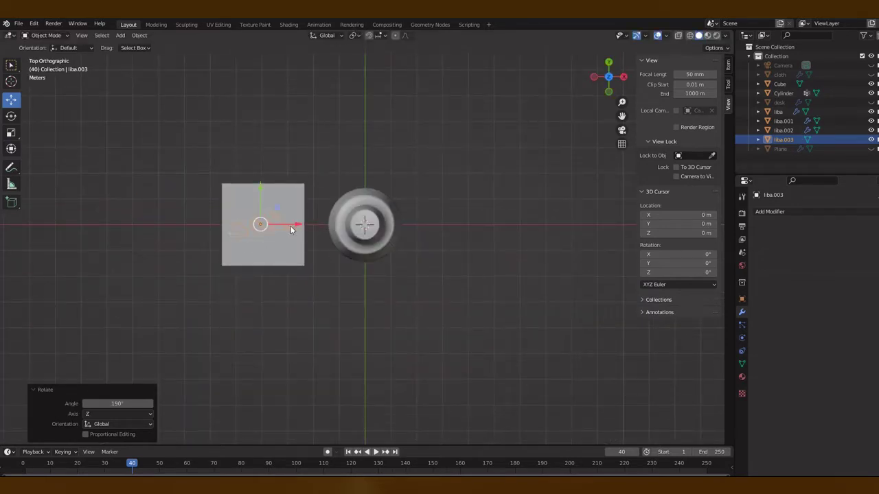
pyautogui.hotkey('ctrl', 'z')
# Rotate the lettering 180° about Z and 90° about X, then move it over the box
pyautogui.press('r')
pyautogui.press('z')
pyautogui.press('1')
pyautogui.press('8')
pyautogui.press('0')
pyautogui.press('Return')
pyautogui.press('r')
pyautogui.press('x')
pyautogui.press('9')
pyautogui.press('0')
pyautogui.press('Return')
pyautogui.press('g')
pyautogui.press('x')
pyautogui.click(261, 222)
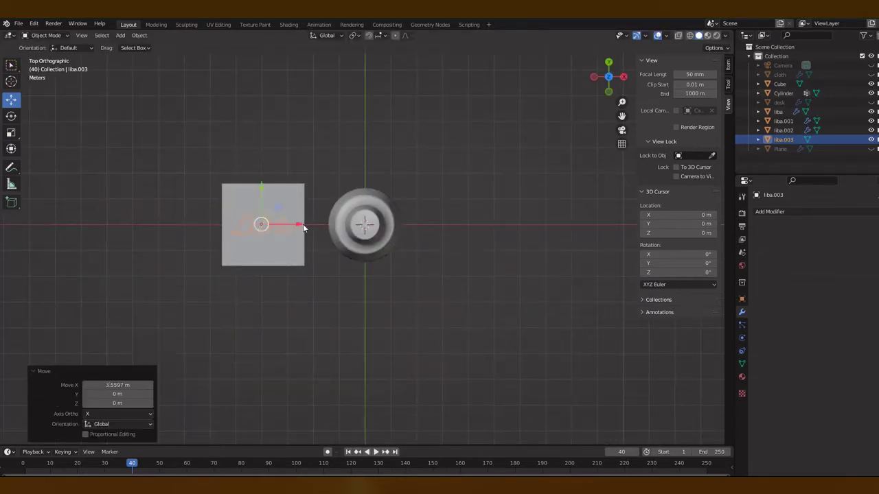
# Raise the lettering onto the box top and position the duplicated copy
pyautogui.press('KP_1')
pyautogui.press('g')
pyautogui.press('z')
pyautogui.click(267, 81)
pyautogui.press('KP_3')
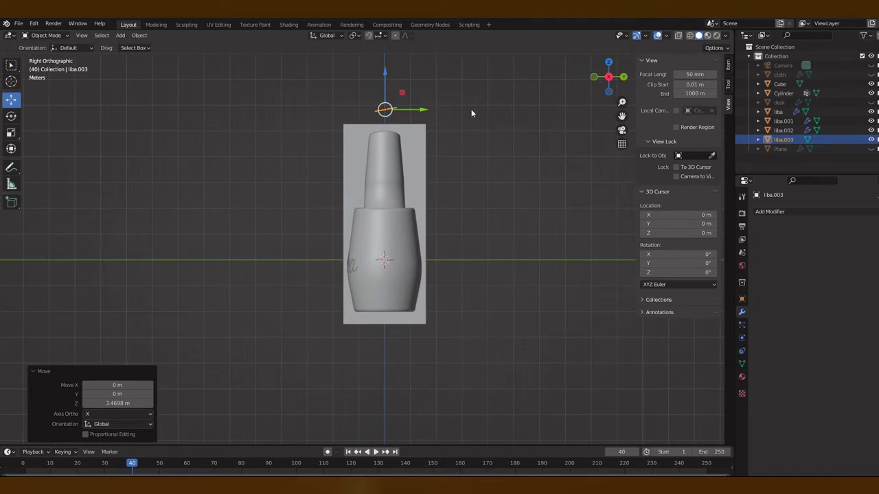
pyautogui.click(384, 101)
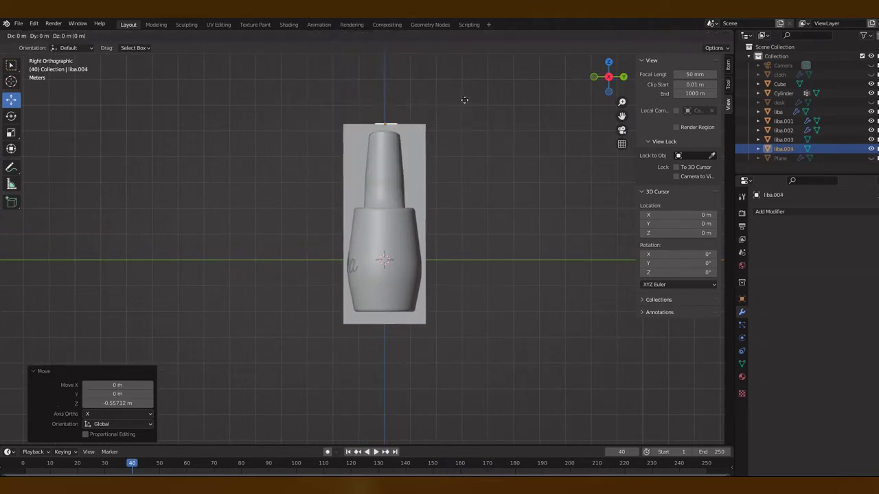
pyautogui.press('KP_7')
pyautogui.moveTo(357, 199); pyautogui.dragTo(370, 124, button='middle')
# Add a Shrinkwrap modifier to the lettering so it wraps onto the Cube
pyautogui.click(770, 211)
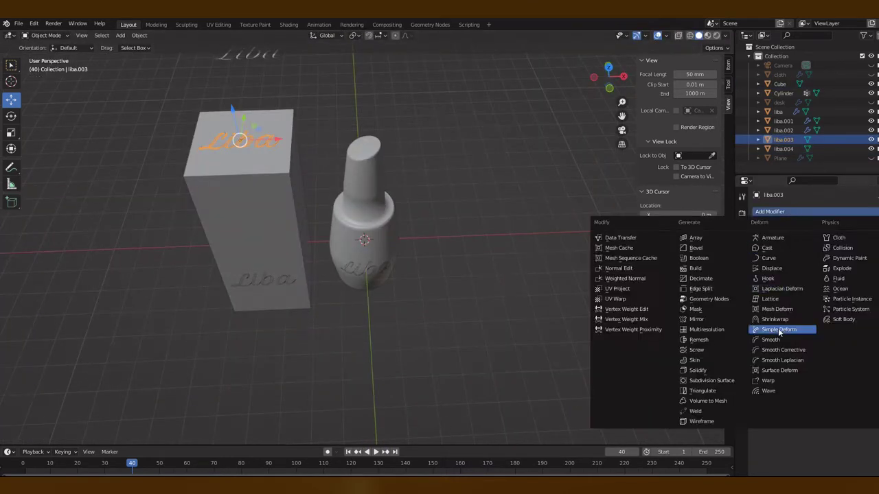
pyautogui.click(778, 329)
pyautogui.moveTo(329, 149)
pyautogui.mouseDown(button='middle')
pyautogui.moveTo(288, 165)
pyautogui.moveTo(316, 171)
pyautogui.mouseUp(button='middle')
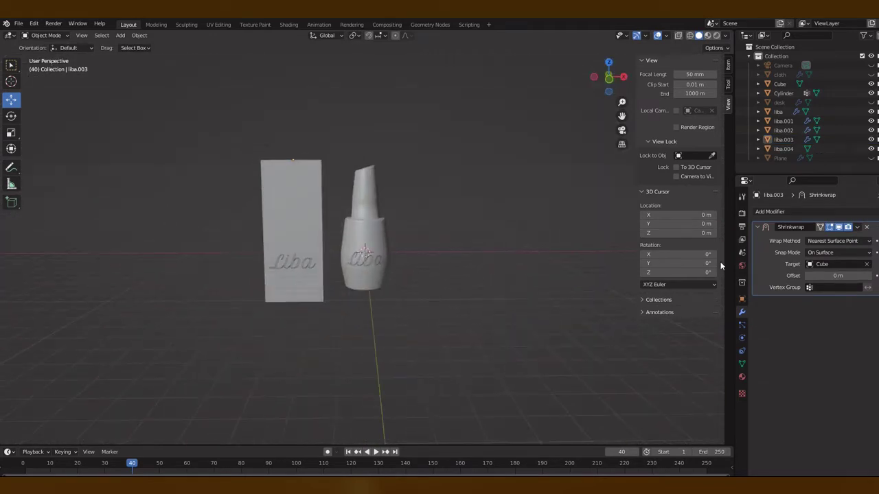
# Search the web for 'random text' and select the first Lorem Ipsum paragraph on lipsum.com
pyautogui.write('random text')
pyautogui.press('Return')
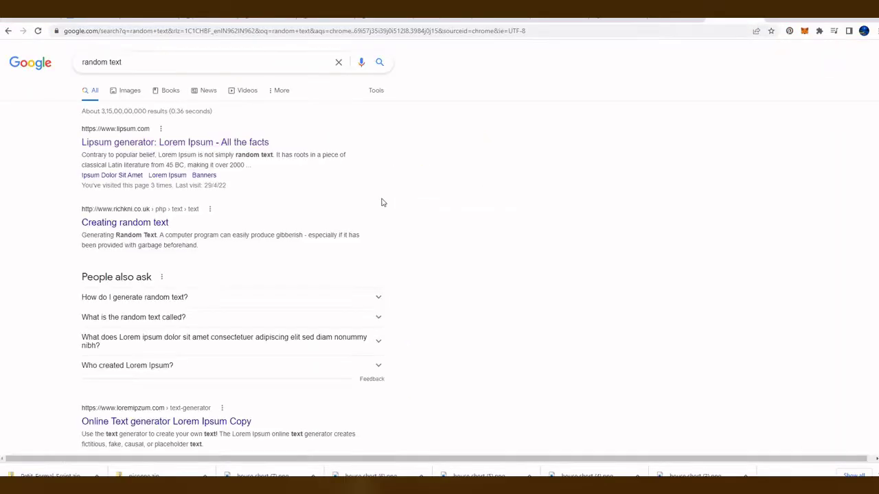
pyautogui.click(126, 143)
pyautogui.moveTo(232, 228); pyautogui.dragTo(432, 264)
# Add a text object and paste the 'Lorem Ipsum:' heading into it
pyautogui.hotkey('alt', 'Tab')
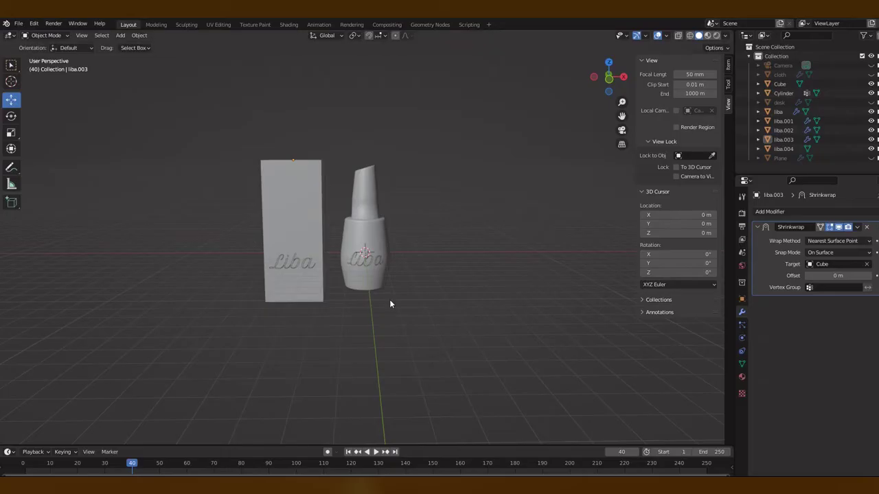
pyautogui.hotkey('shift', 'a')
pyautogui.click(436, 287)
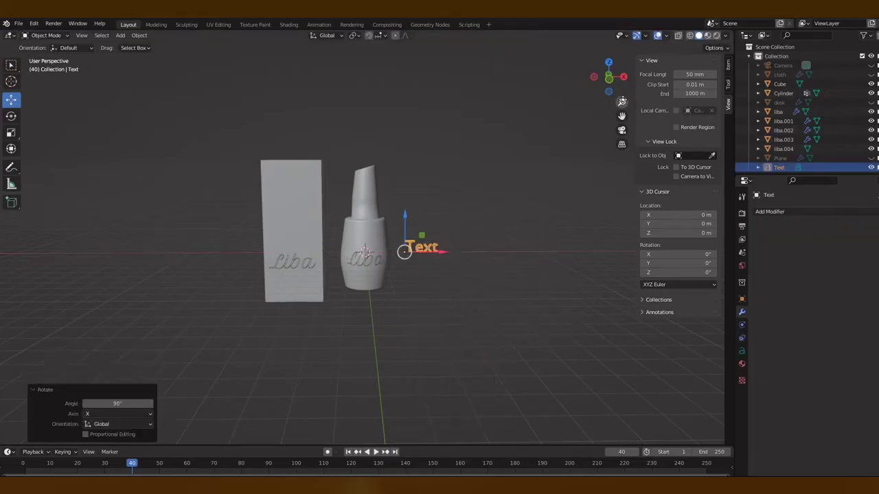
pyautogui.scroll(3, 525, 195)
pyautogui.press('Tab')
pyautogui.moveTo(437, 245); pyautogui.dragTo(479, 254, button='middle')
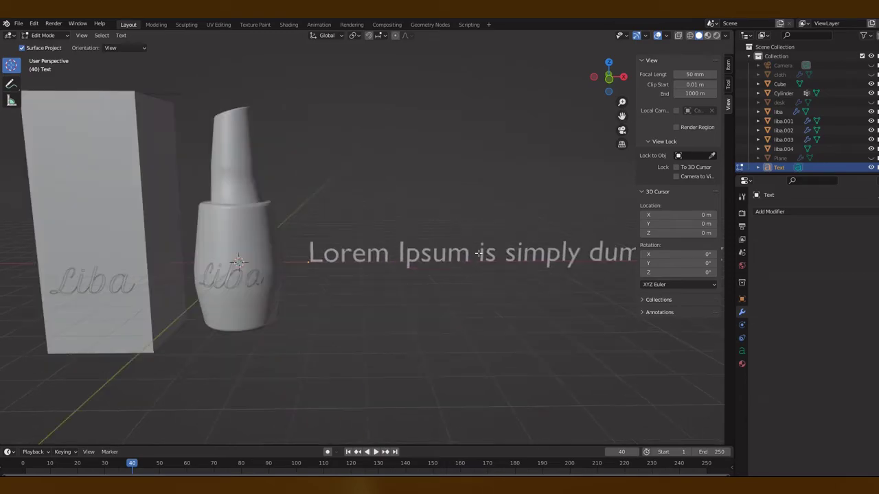
pyautogui.hotkey('alt', 'Tab')
pyautogui.hotkey('alt', 'Tab')
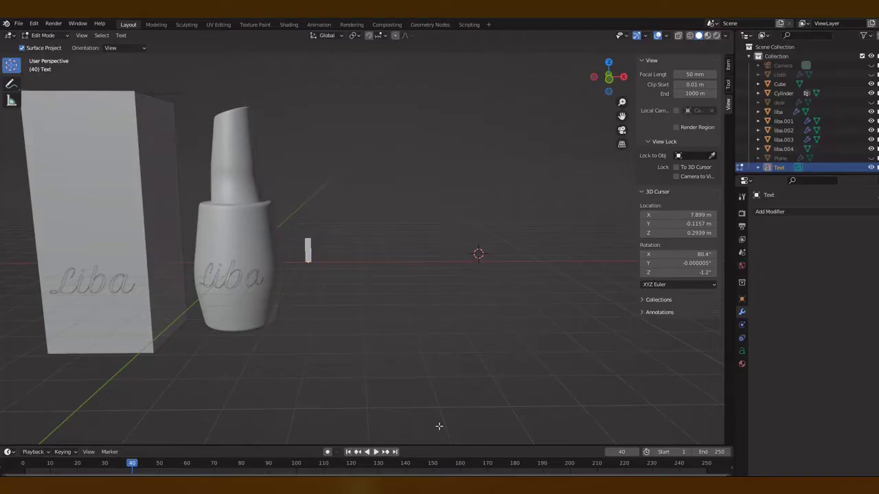
pyautogui.press('Return')
pyautogui.hotkey('ctrl', 'v')
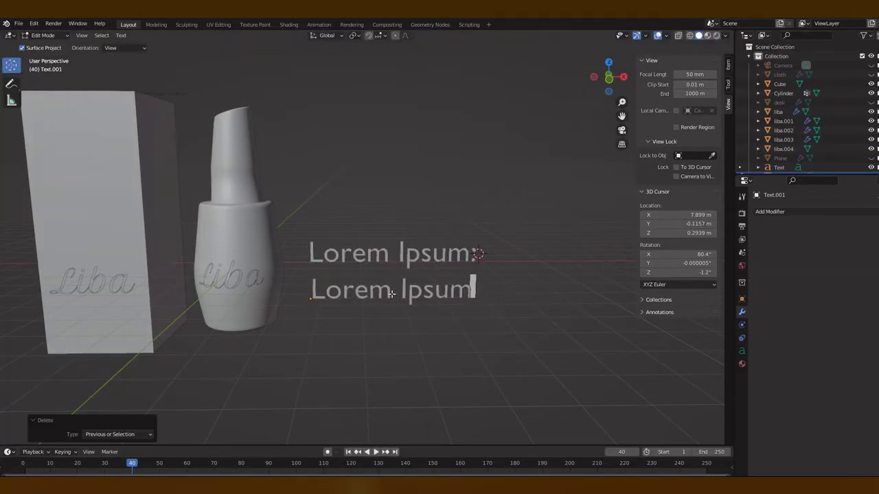
# Copy the 'is simply dummy text…' line from lipsum.com and paste it as a second line
pyautogui.hotkey('alt', 'Tab')
pyautogui.hotkey('ctrl', 'c')
pyautogui.hotkey('alt', 'Tab')
pyautogui.hotkey('ctrl', 'v')
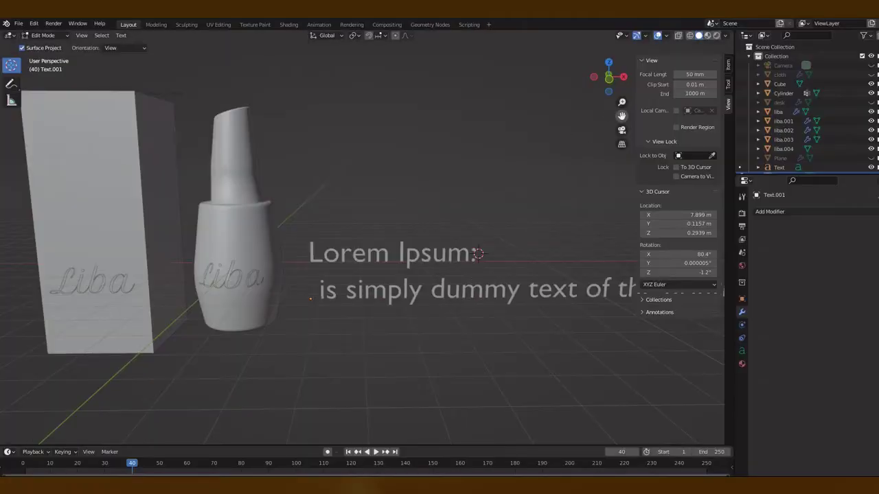
# Browse the text object's font and layout settings in Object Data properties
pyautogui.click(741, 351)
pyautogui.scroll(-5, 810, 309)
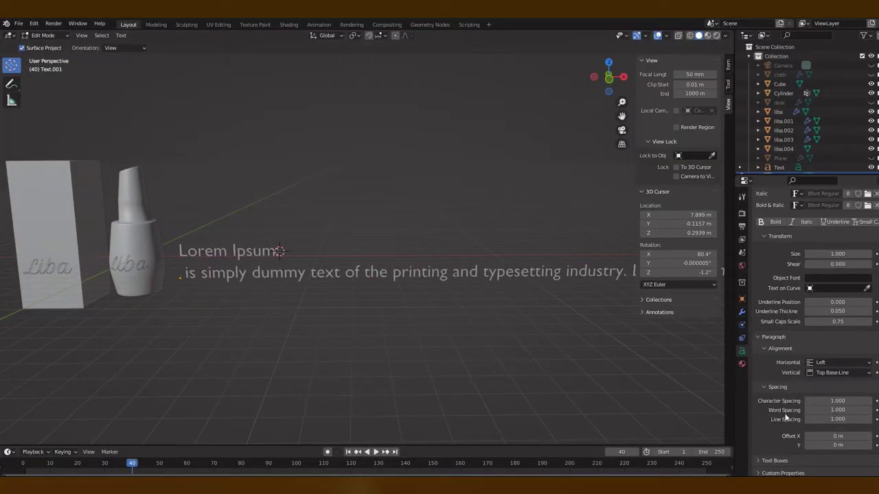
pyautogui.scroll(-5, 810, 309)
pyautogui.scroll(3, 811, 309)
pyautogui.click(312, 272)
pyautogui.scroll(1, 810, 309)
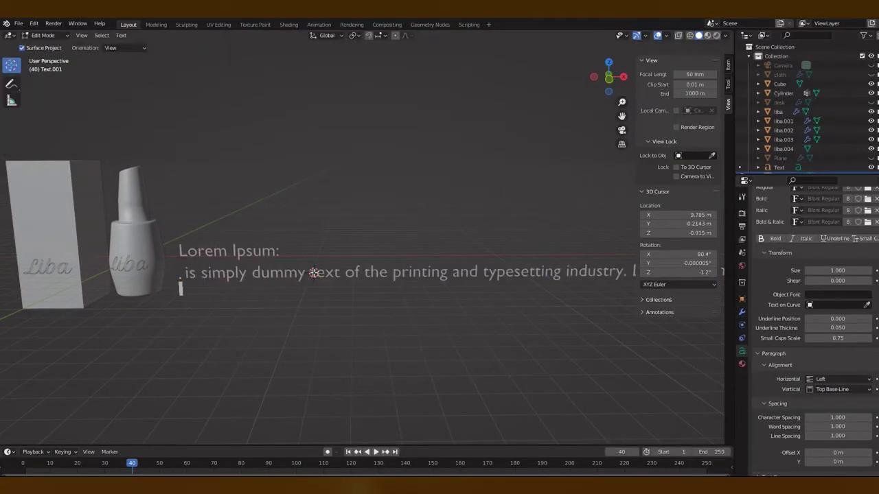
# Select more paragraph lines on lipsum.com, through 'when an unknown printer took a galley'
pyautogui.moveTo(622, 103); pyautogui.dragTo(622, 116)
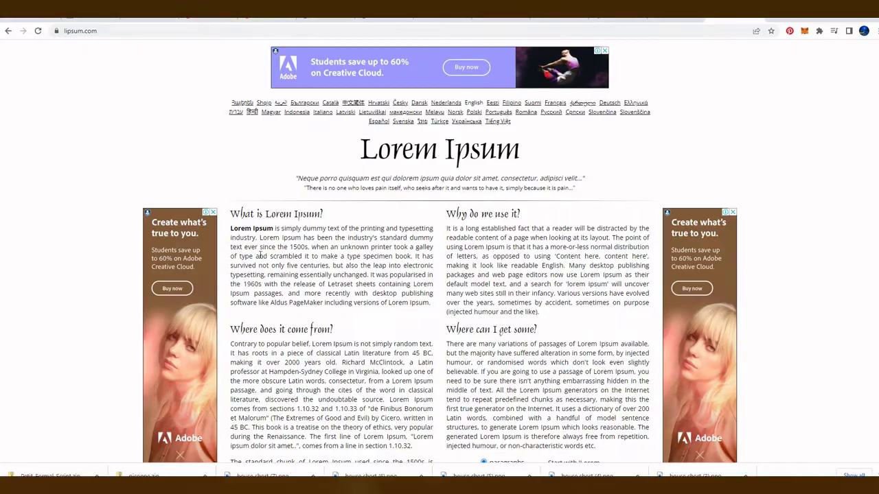
pyautogui.moveTo(230, 246); pyautogui.dragTo(433, 248)
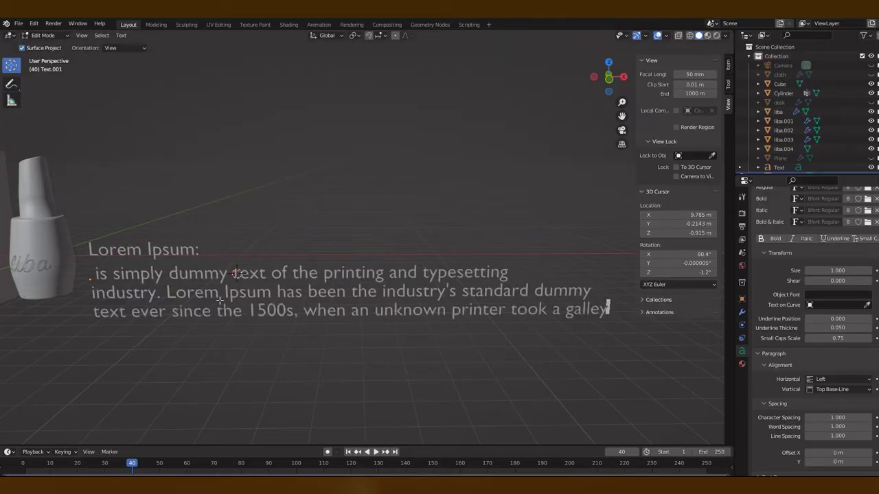
# Leave text editing, select the paragraph text in front view, and enable Fast Editing
pyautogui.press('Tab')
pyautogui.press('KP_1')
pyautogui.press('s')
pyautogui.click(190, 234)
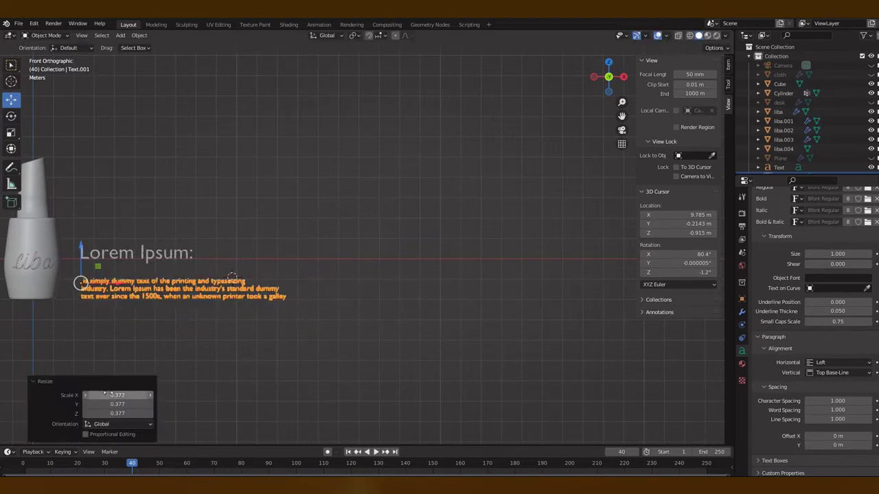
pyautogui.scroll(5, 826, 235)
pyautogui.click(808, 265)
pyautogui.press('Tab')
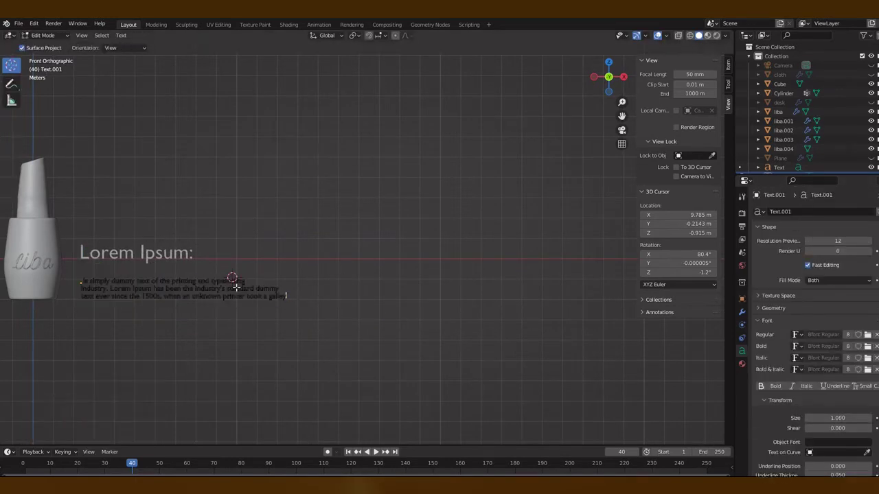
pyautogui.scroll(2, 206, 282)
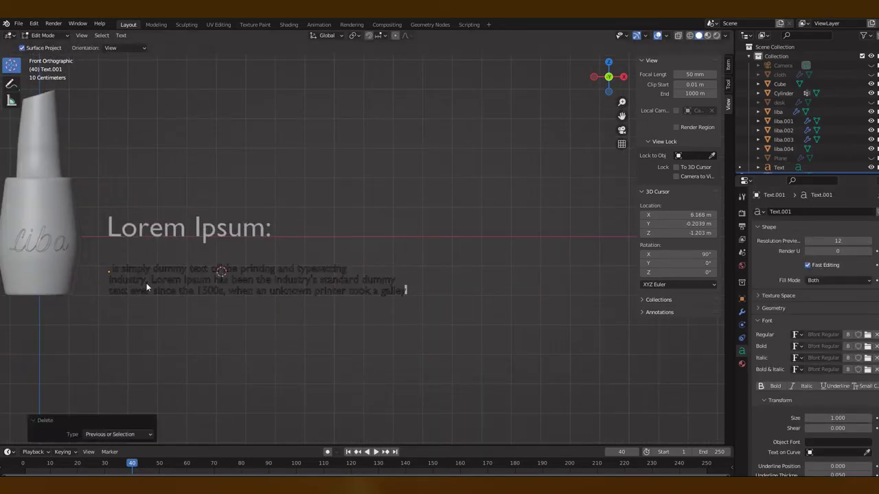
# Nudge the paragraph text slightly right in edit mode, then exit editing
pyautogui.rightClick(124, 272)
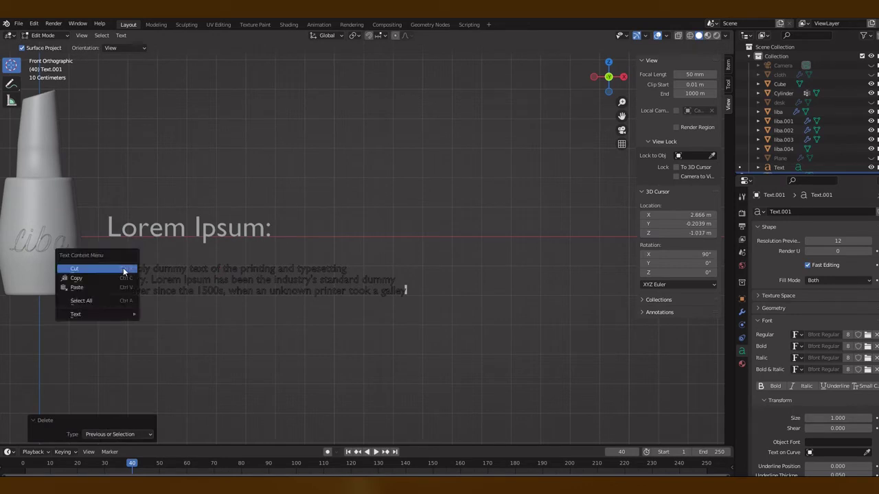
pyautogui.moveTo(238, 266)
pyautogui.keyDown('shift'); pyautogui.mouseDown(button='right')
pyautogui.moveTo(234, 275)
pyautogui.moveTo(253, 272)
pyautogui.mouseUp(button='right'); pyautogui.keyUp('shift')
pyautogui.rightClick(241, 275)
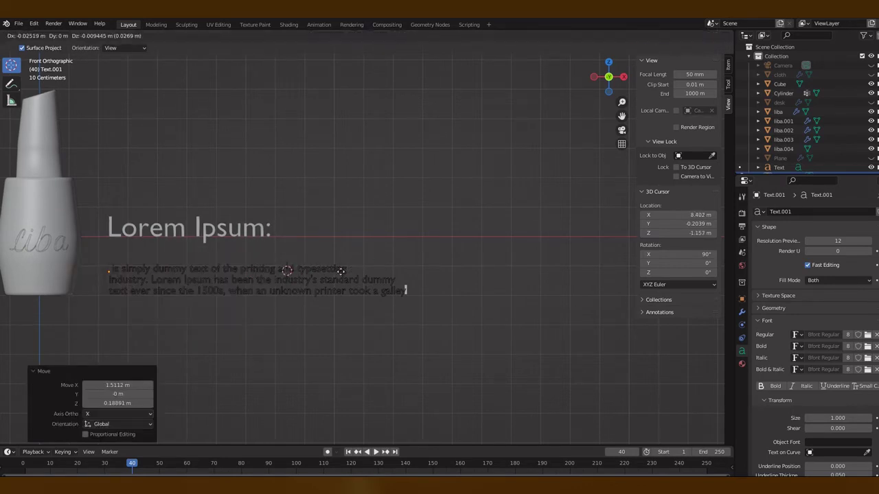
pyautogui.press('Tab')
pyautogui.scroll(-2, 341, 270)
pyautogui.click(233, 210)
pyautogui.click(219, 264)
# Rename the Cylinder bottle to nailpolish
pyautogui.keyDown('shift'); pyautogui.click(299, 247); pyautogui.keyUp('shift')
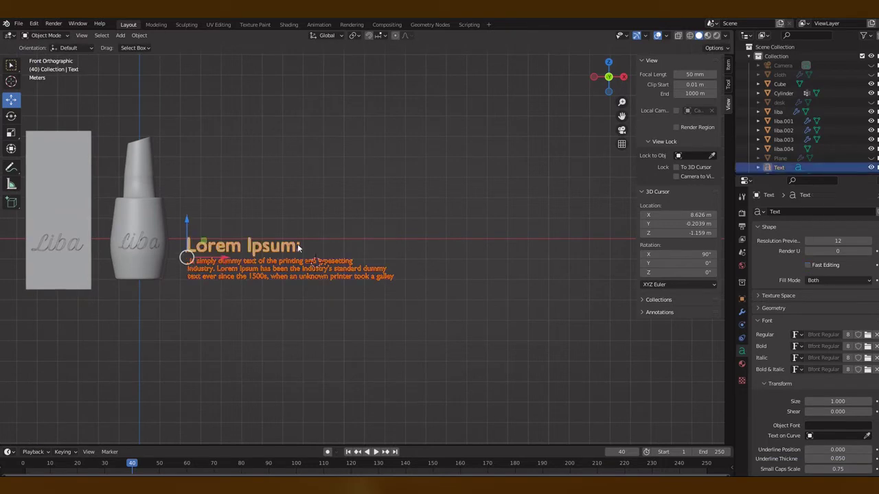
pyautogui.moveTo(396, 201); pyautogui.dragTo(449, 148, button='middle')
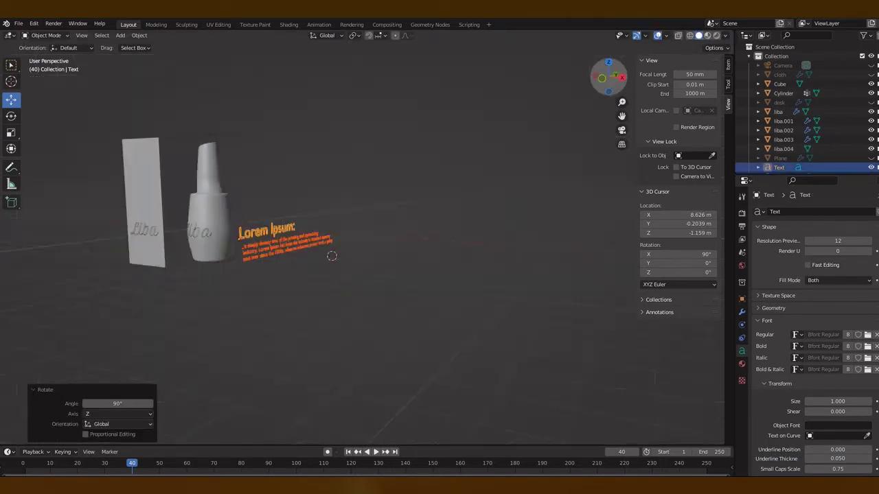
pyautogui.click(783, 93)
pyautogui.write('nailpolish')
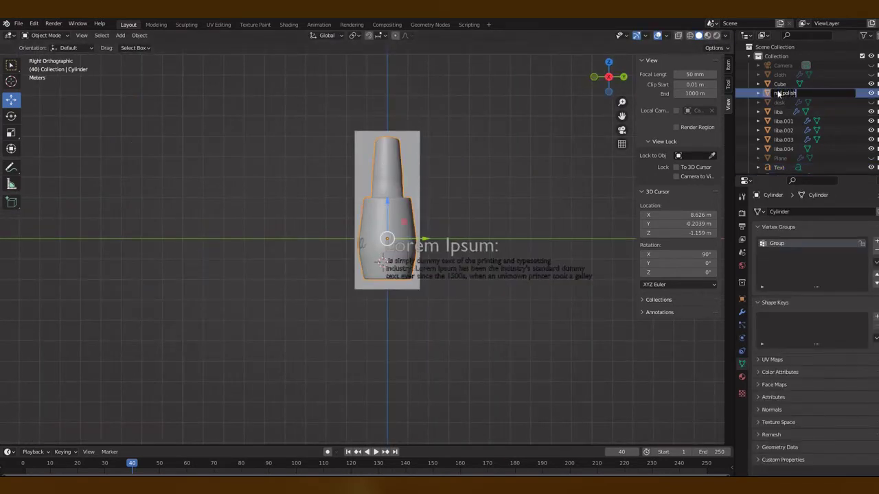
pyautogui.press('Return')
# Scale the Lorem Ipsum text to about 0.49 and move it onto the box side
pyautogui.click(492, 269)
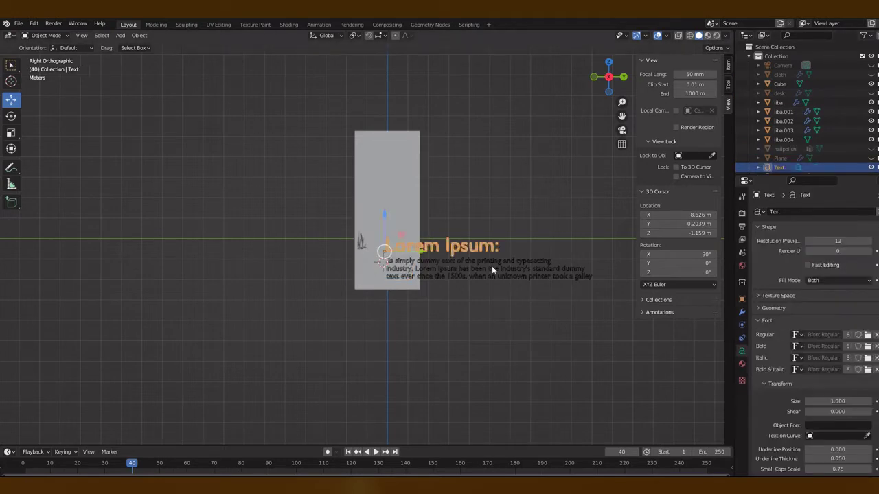
pyautogui.press('s')
pyautogui.click(424, 253)
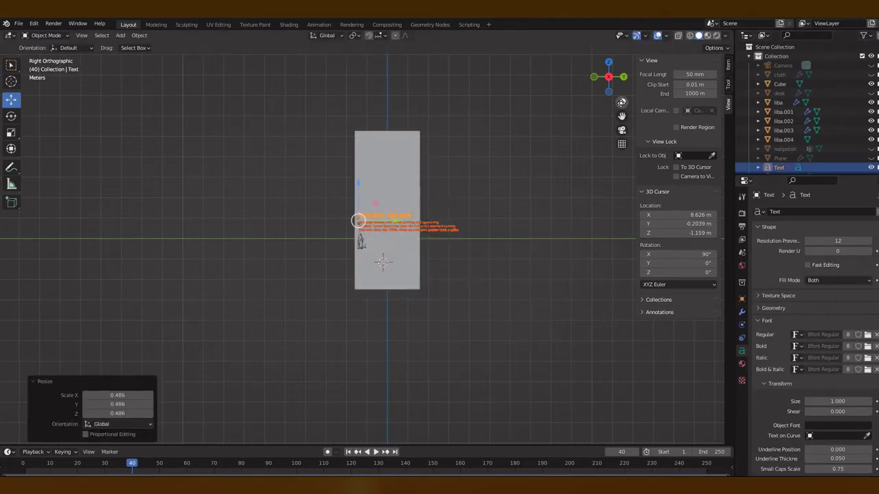
pyautogui.scroll(5, 621, 102)
pyautogui.moveTo(621, 116); pyautogui.dragTo(590, 121)
pyautogui.press('s')
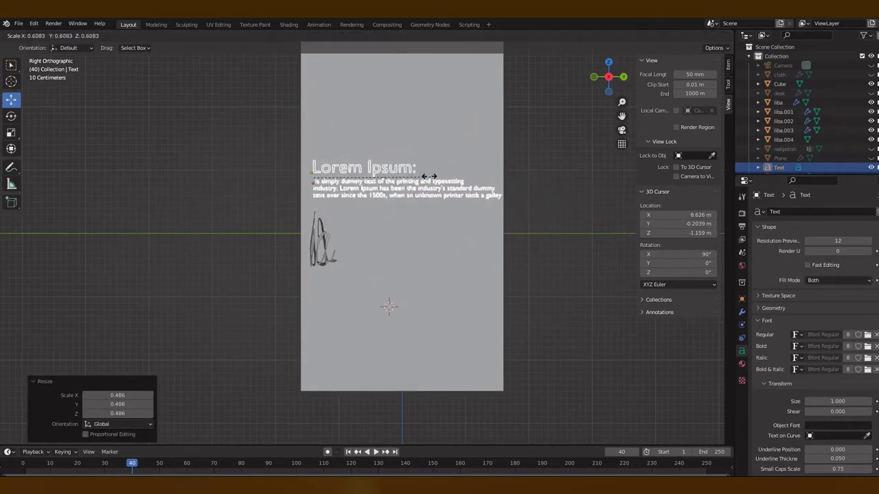
pyautogui.press('g')
pyautogui.click(321, 307)
pyautogui.click(477, 305)
# Rewrite the paragraph as four shorter lipsum.com lines and scale it up by 1.758
pyautogui.scroll(2, 477, 304)
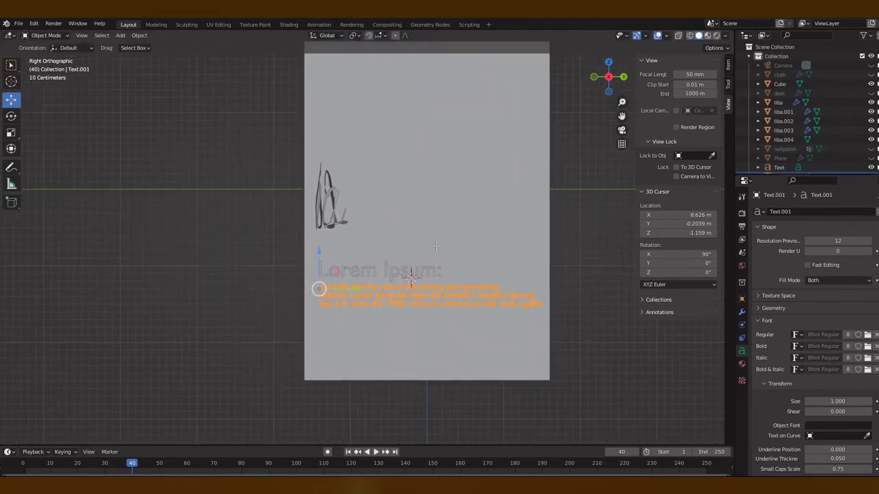
pyautogui.press('Tab')
pyautogui.press('BackSpace')
pyautogui.moveTo(373, 481)
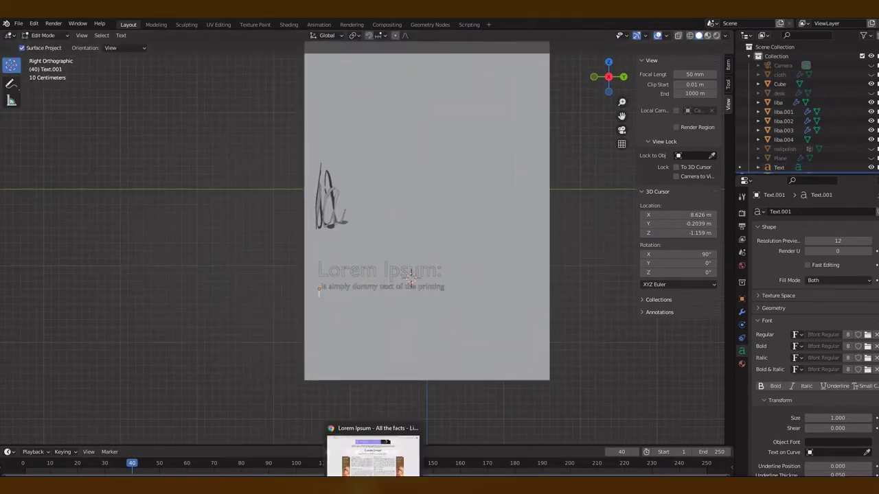
pyautogui.click(378, 450)
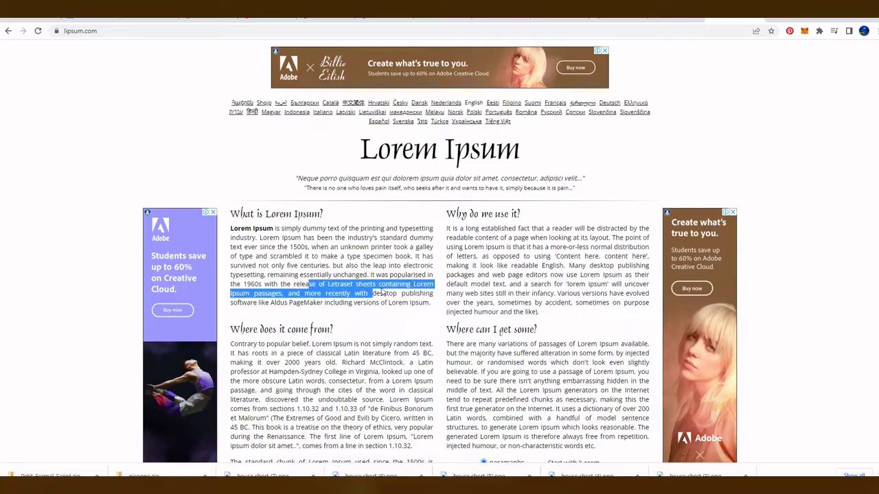
pyautogui.press('Tab')
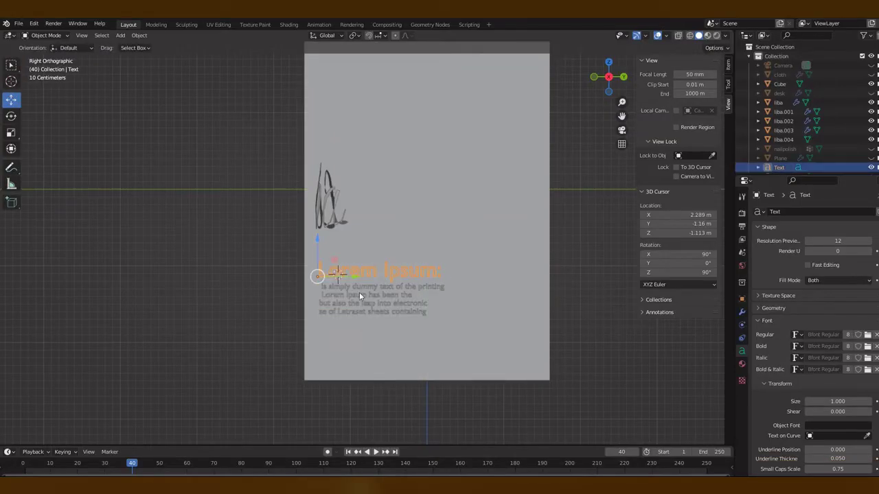
pyautogui.press('s')
pyautogui.press('Return')
pyautogui.press('KP_1')
# Move the label text sideways until it sits against the box
pyautogui.scroll(-10, 588, 143)
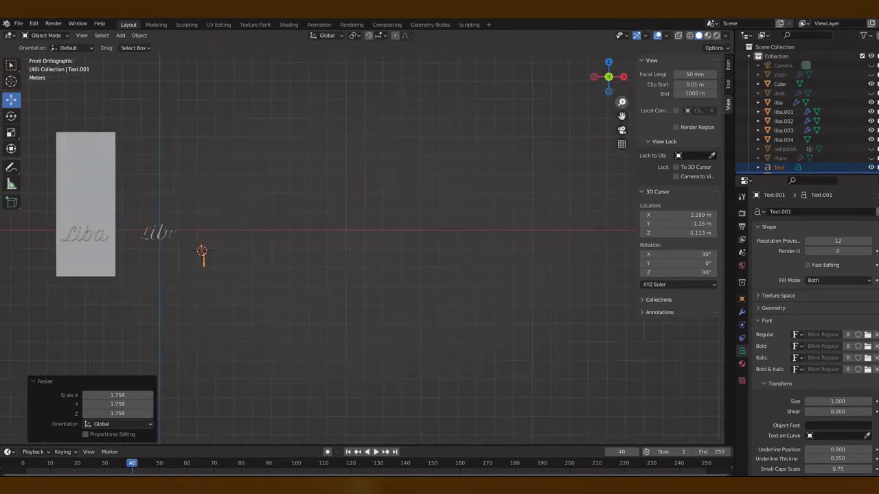
pyautogui.keyDown('shift'); pyautogui.moveTo(275, 254); pyautogui.dragTo(501, 261, button='middle'); pyautogui.keyUp('shift')
pyautogui.scroll(5, 374, 240)
pyautogui.press('g')
pyautogui.click(386, 301)
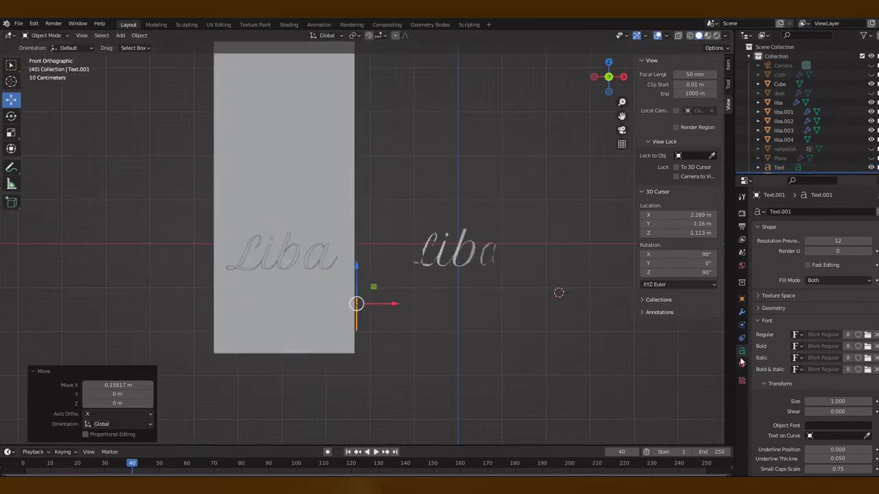
# Give the Text object a Shrinkwrap modifier targeting the Cube
pyautogui.click(742, 312)
pyautogui.click(776, 212)
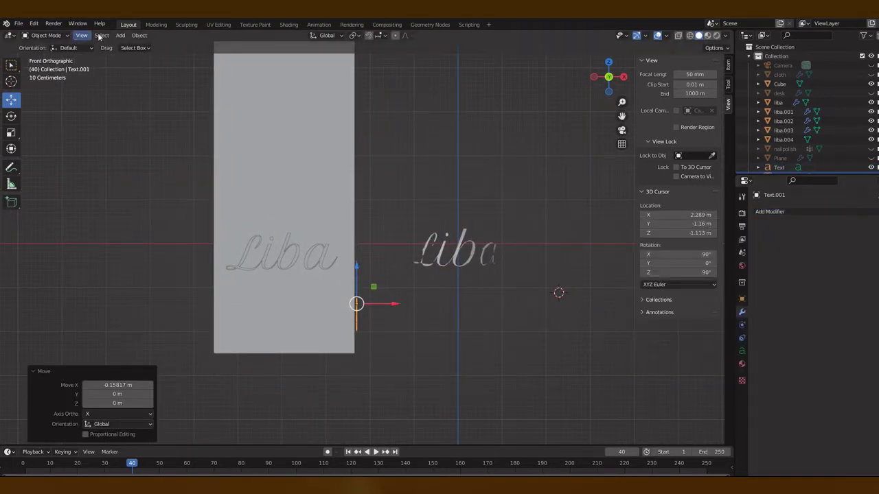
pyautogui.moveTo(275, 206); pyautogui.dragTo(329, 179, button='middle')
pyautogui.click(779, 168)
pyautogui.click(769, 212)
pyautogui.click(812, 213)
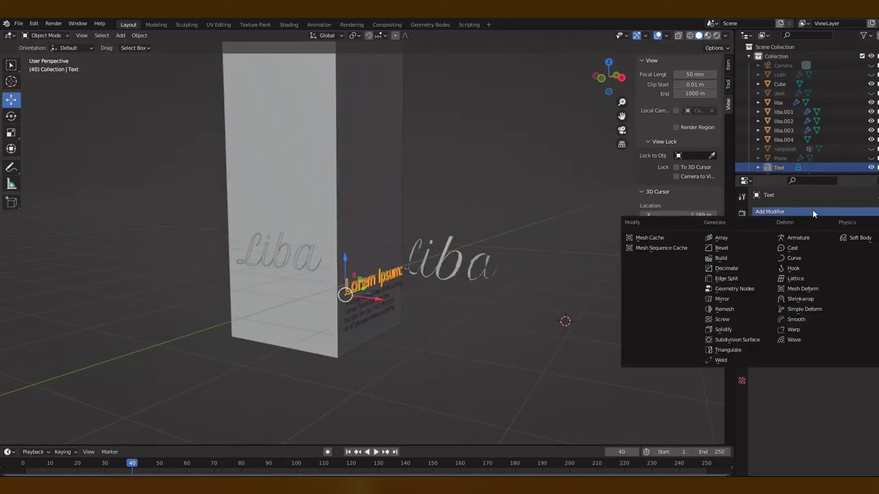
pyautogui.click(800, 298)
pyautogui.click(838, 264)
pyautogui.click(824, 274)
# Delete the stray floating liba text
pyautogui.moveTo(446, 206); pyautogui.dragTo(539, 116, button='middle')
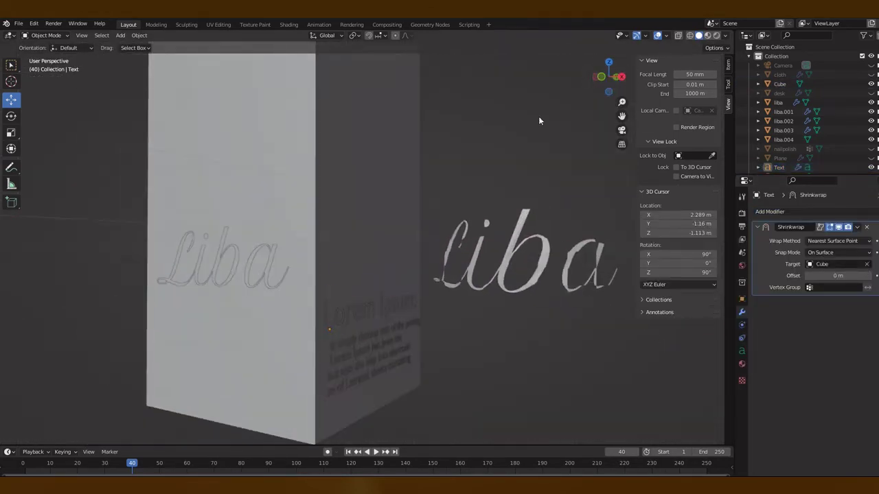
pyautogui.click(581, 285)
pyautogui.press('Delete')
# Shrinkwrap the paragraph text to the Cube with a 0.02 m offset
pyautogui.click(371, 357)
pyautogui.click(769, 212)
pyautogui.click(789, 309)
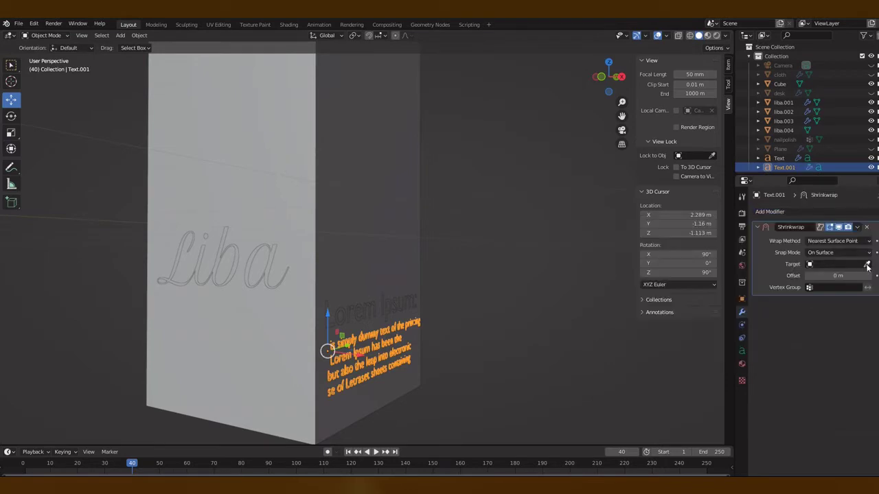
pyautogui.click(870, 278)
pyautogui.click(869, 278)
pyautogui.moveTo(480, 275); pyautogui.dragTo(521, 283, button='middle')
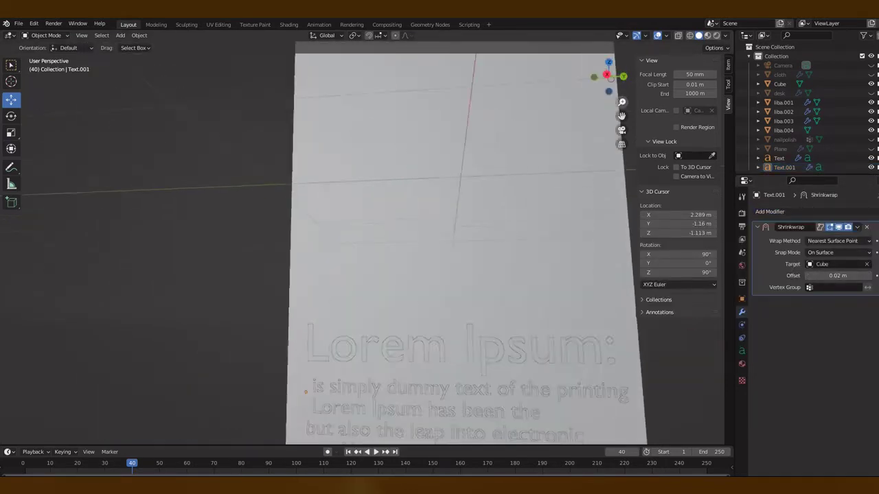
pyautogui.press('KP_1')
pyautogui.moveTo(440, 275); pyautogui.dragTo(288, 226, button='middle')
# Flip liba.004 180 degrees about Y and move it onto the box's side face
pyautogui.click(278, 206)
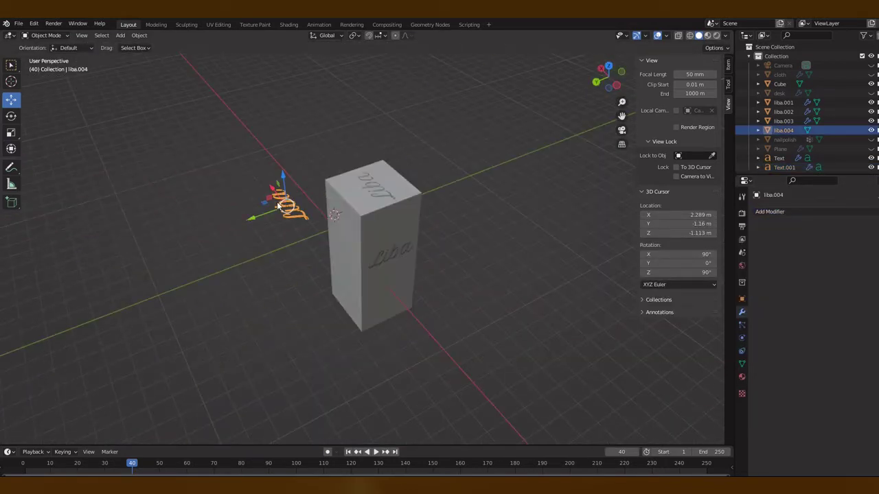
pyautogui.write('180')
pyautogui.press('Return')
pyautogui.press('KP_1')
pyautogui.click(331, 102)
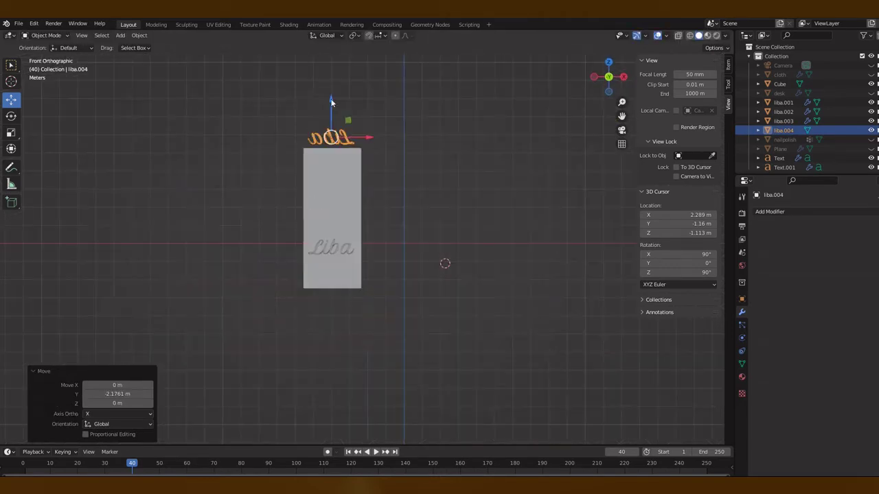
pyautogui.press('KP_3')
pyautogui.moveTo(417, 247); pyautogui.dragTo(410, 248)
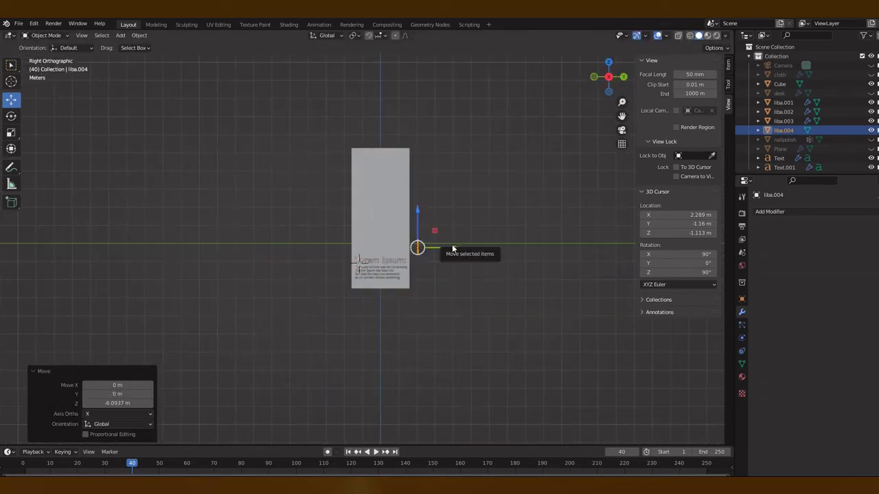
# Add a Shrinkwrap modifier to liba.004 targeting the Cube
pyautogui.click(770, 212)
pyautogui.click(781, 320)
pyautogui.moveTo(471, 219); pyautogui.dragTo(288, 265, button='middle')
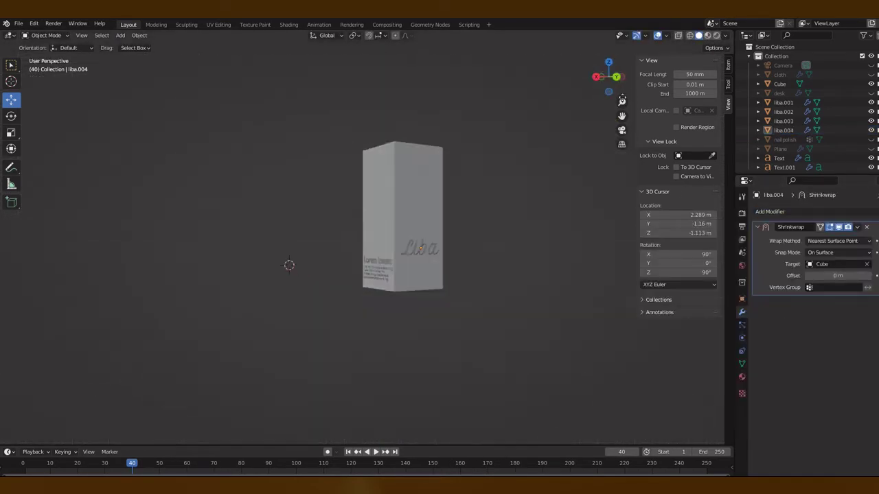
pyautogui.scroll(3, 289, 266)
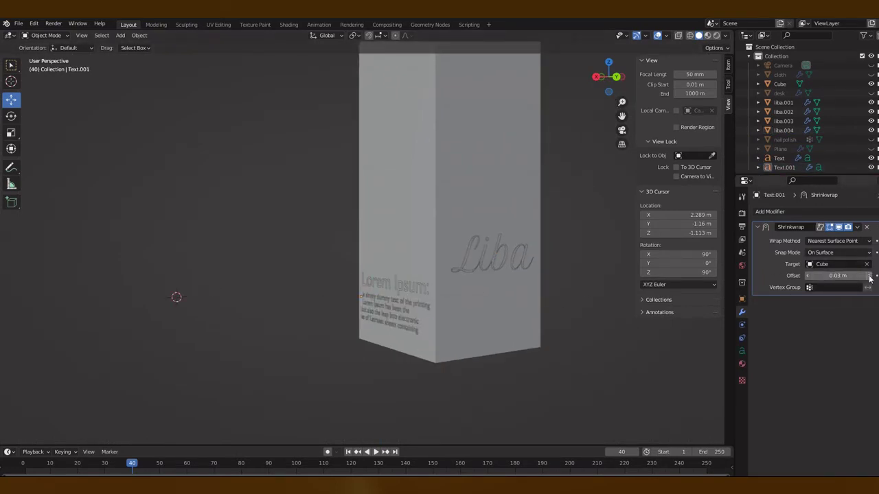
pyautogui.press('KP_1')
pyautogui.moveTo(609, 76); pyautogui.dragTo(605, 69)
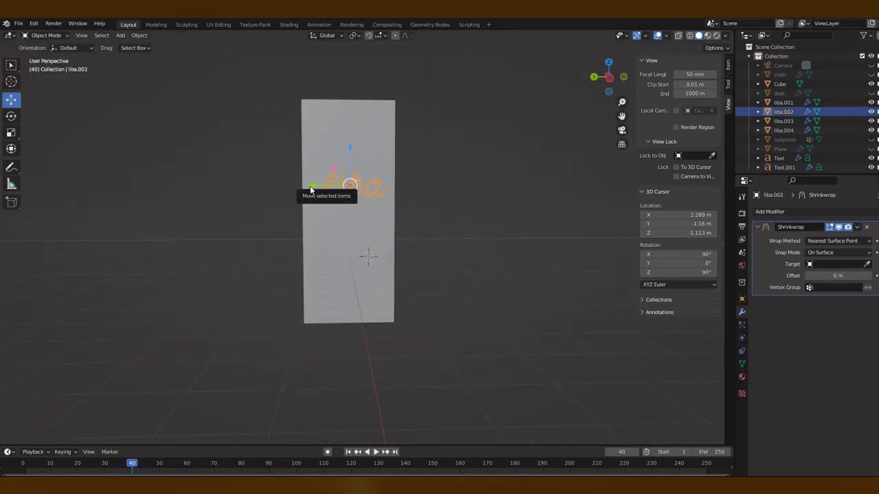
# Nudge the liba.002 label slightly, then reselect the Cube from a three-quarter view
pyautogui.moveTo(306, 216); pyautogui.dragTo(306, 215)
pyautogui.press('KP_1')
pyautogui.moveTo(609, 77); pyautogui.dragTo(539, 101)
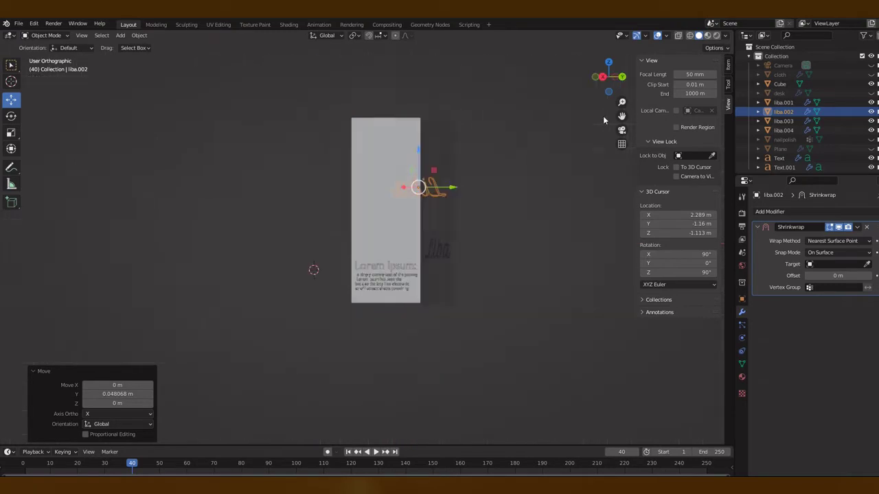
pyautogui.click(539, 100)
pyautogui.press('KP_1')
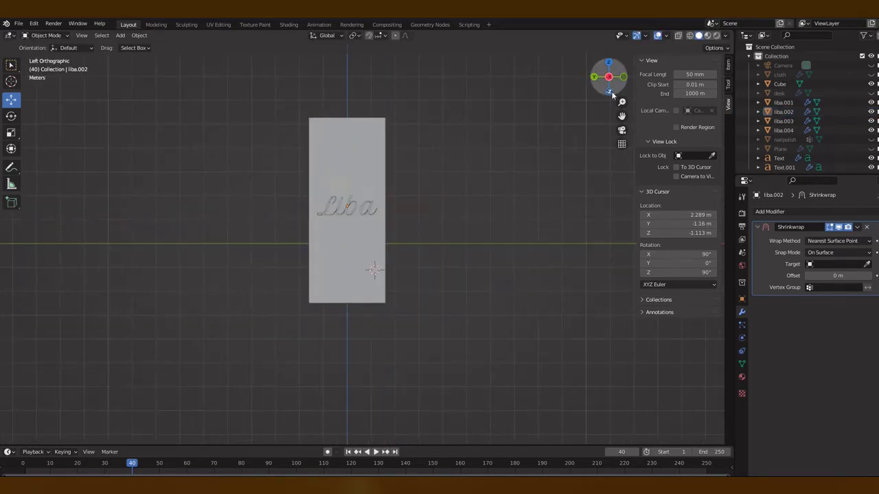
pyautogui.moveTo(608, 77); pyautogui.dragTo(604, 73)
pyautogui.moveTo(375, 212); pyautogui.dragTo(374, 213, button='middle')
pyautogui.click(364, 220)
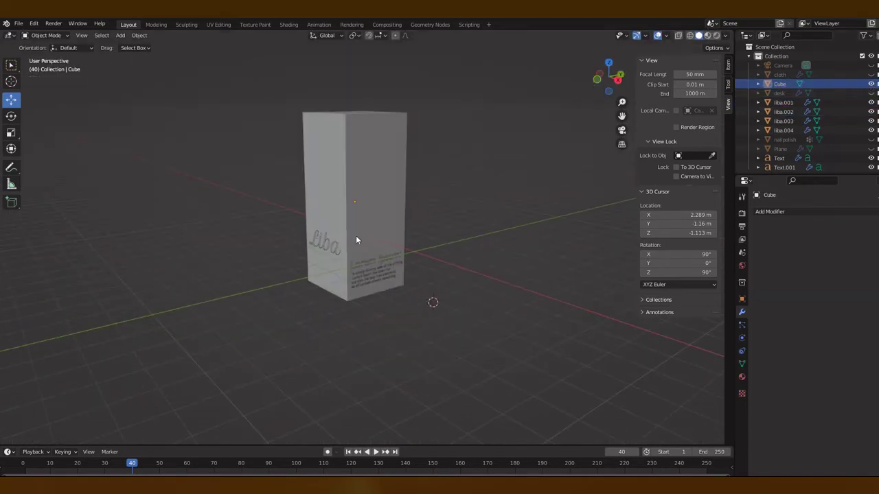
# Duplicate the Liba label text as liba.005 and place the copy on the box
pyautogui.click(343, 265)
pyautogui.click(353, 172)
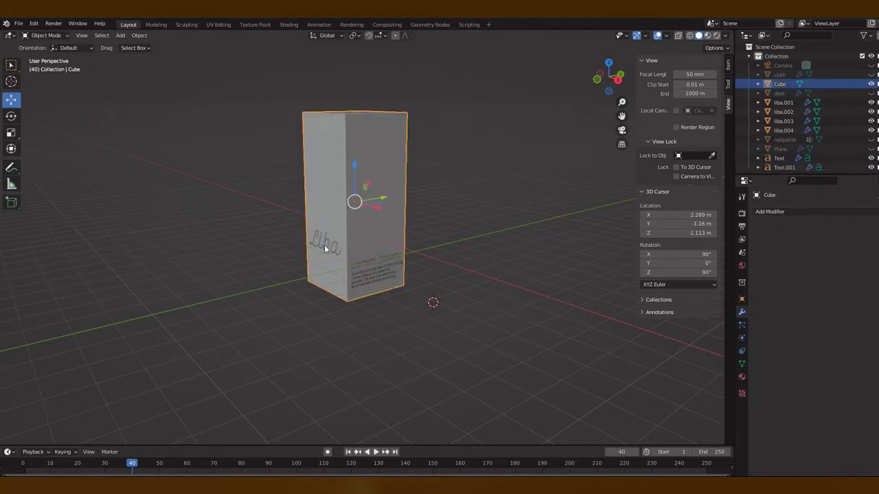
pyautogui.click(323, 244)
pyautogui.hotkey('shift', 'd')
pyautogui.press('Escape')
pyautogui.click(382, 268)
pyautogui.press('KP_3')
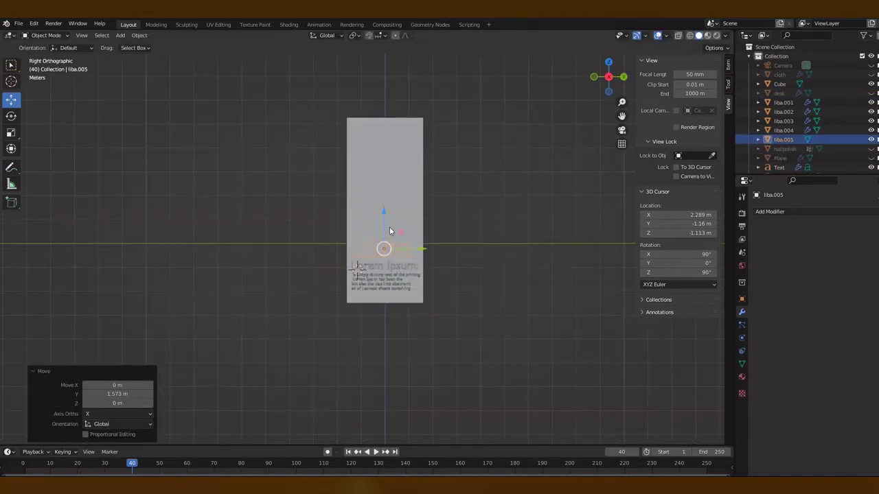
# Shrinkwrap liba.005 to the Cube with a 0.01 m offset
pyautogui.moveTo(462, 129); pyautogui.dragTo(353, 169, button='middle')
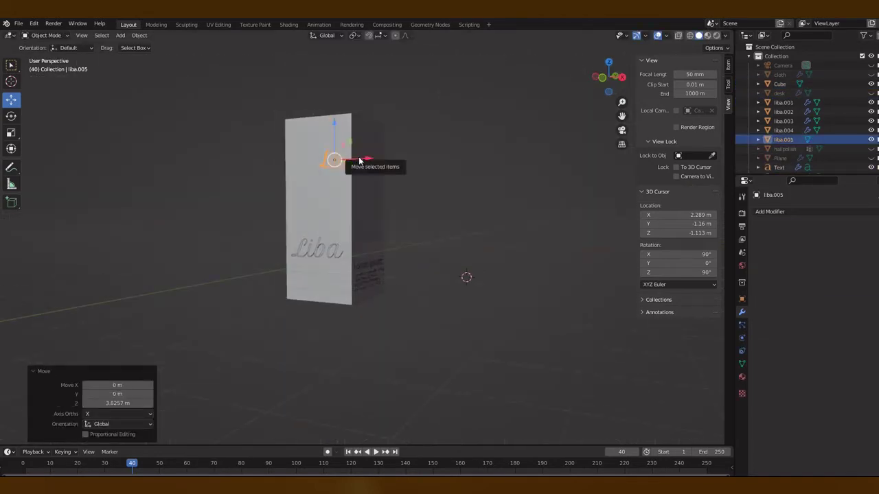
pyautogui.press('KP_7')
pyautogui.click(769, 211)
pyautogui.click(773, 269)
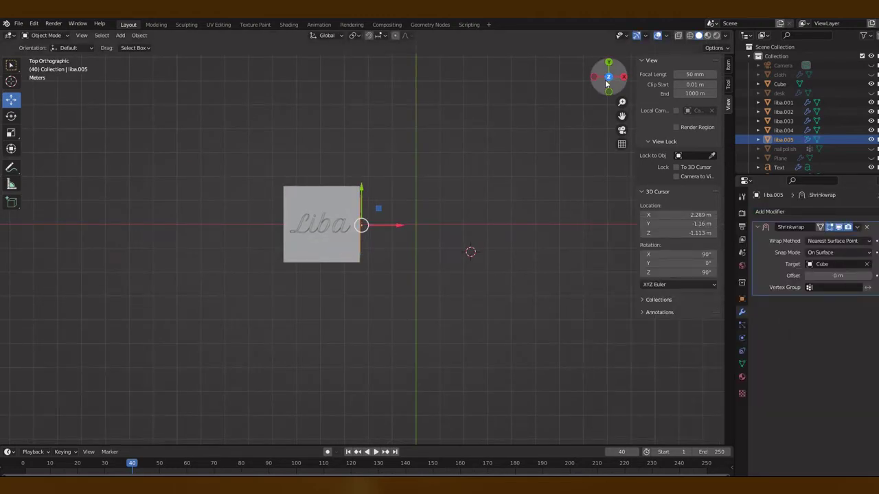
pyautogui.moveTo(606, 83); pyautogui.dragTo(624, 255)
pyautogui.click(808, 276)
pyautogui.press('KP_1')
pyautogui.moveTo(579, 232); pyautogui.dragTo(518, 158, button='middle')
pyautogui.press('KP_1')
# Show the nailpolish bottle, hide the Plane, and select liba.005
pyautogui.moveTo(869, 149); pyautogui.dragTo(871, 159)
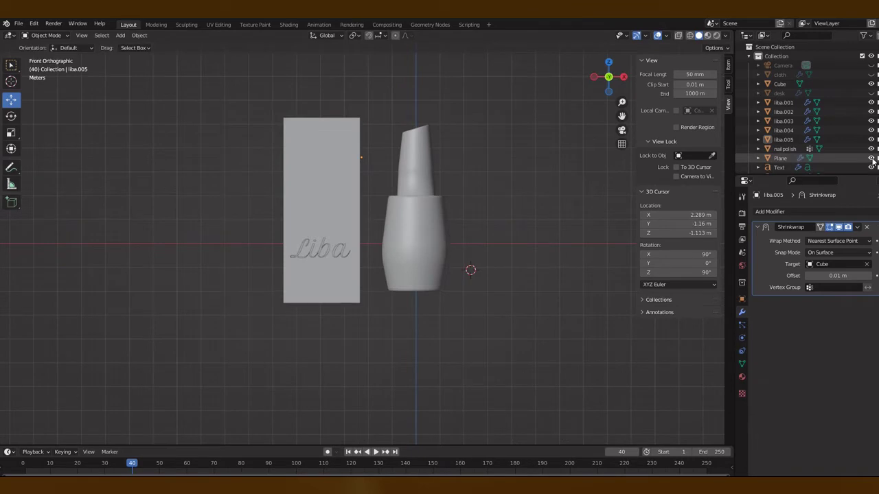
pyautogui.click(870, 158)
pyautogui.moveTo(621, 101); pyautogui.dragTo(621, 130)
pyautogui.scroll(3, 408, 206)
pyautogui.click(783, 149)
pyautogui.moveTo(609, 76); pyautogui.dragTo(597, 86)
pyautogui.click(784, 139)
# Duplicate the Liba lettering in place and retarget its Shrinkwrap to the nailpolish bottle
pyautogui.scroll(4, 370, 207)
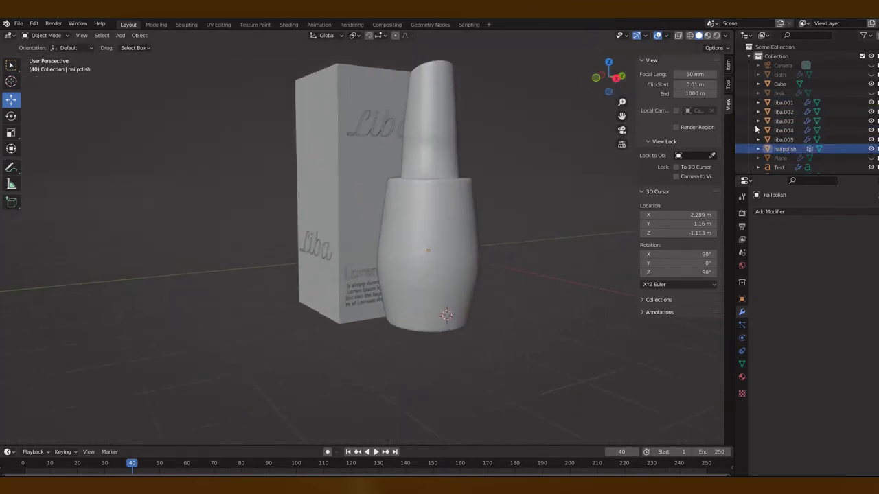
pyautogui.click(311, 246)
pyautogui.rightClick(310, 243)
pyautogui.click(311, 244)
pyautogui.rightClick(311, 250)
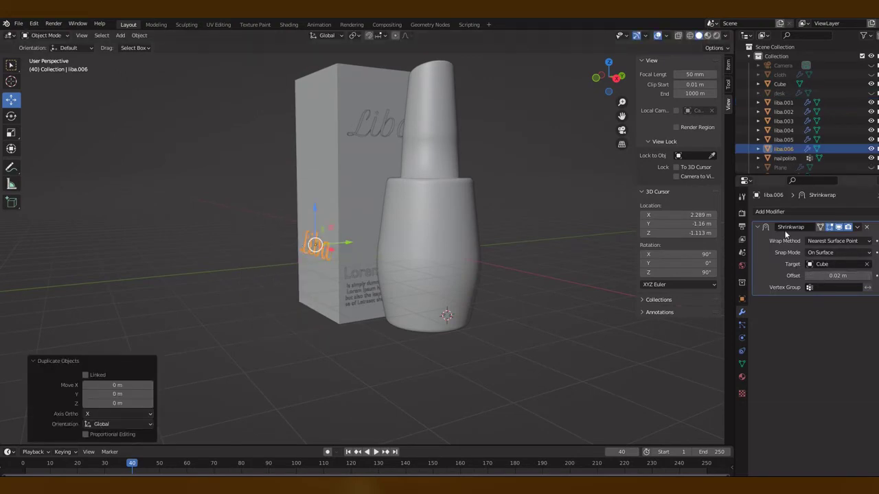
pyautogui.click(867, 263)
pyautogui.click(866, 264)
pyautogui.click(395, 263)
pyautogui.click(869, 276)
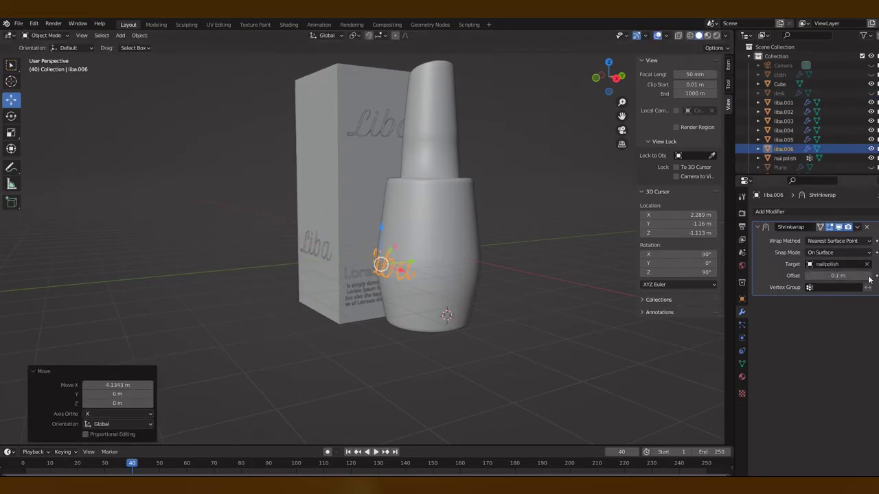
pyautogui.click(868, 279)
# Try resizing the bottle lettering, then check it from top and front views
pyautogui.moveTo(609, 76)
pyautogui.mouseDown()
pyautogui.moveTo(604, 133)
pyautogui.moveTo(589, 115)
pyautogui.mouseUp()
pyautogui.scroll(4, 597, 147)
pyautogui.click(508, 295)
pyautogui.press('s')
pyautogui.press('Escape')
pyautogui.press('KP_7')
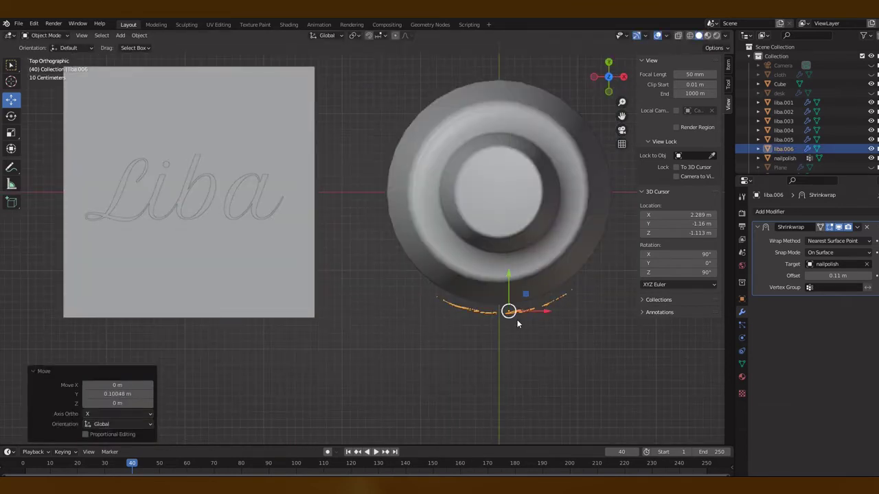
pyautogui.press('KP_1')
pyautogui.moveTo(500, 291); pyautogui.dragTo(404, 285, button='middle')
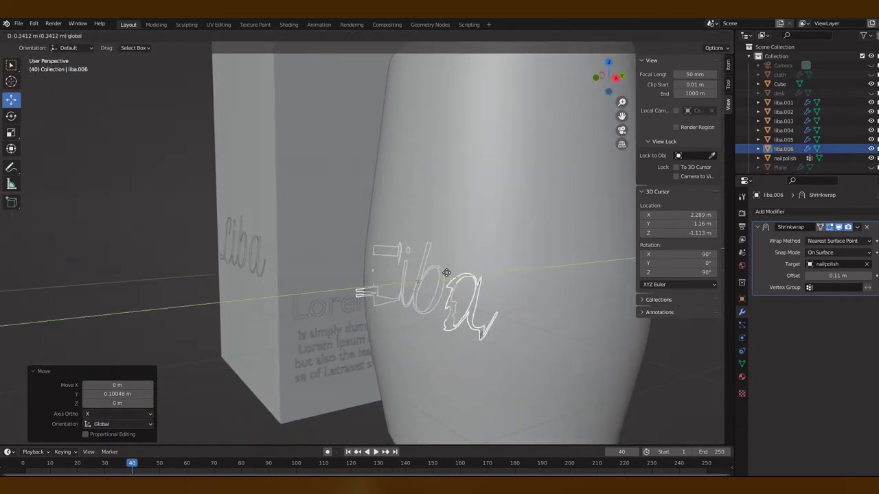
# Replace the lettering's wrap with a fresh Shrinkwrap modifier on the bottle
pyautogui.click(866, 229)
pyautogui.press('KP_1')
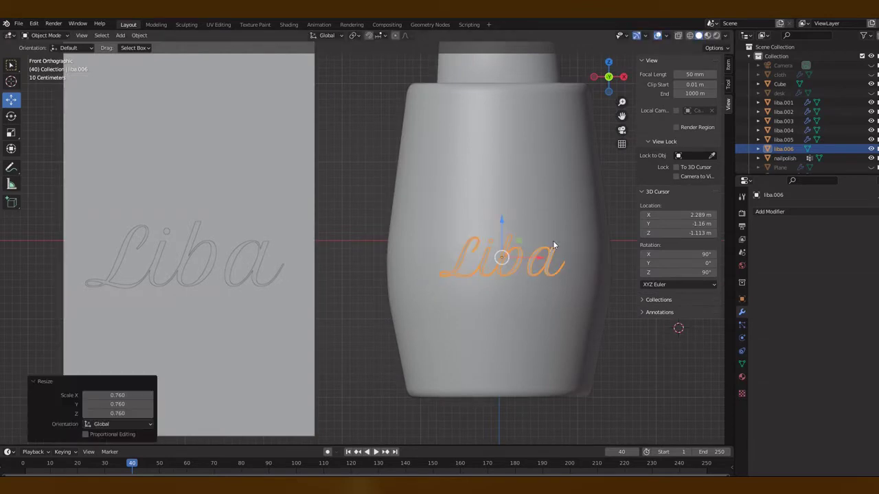
pyautogui.press('KP_3')
pyautogui.click(770, 211)
pyautogui.click(774, 320)
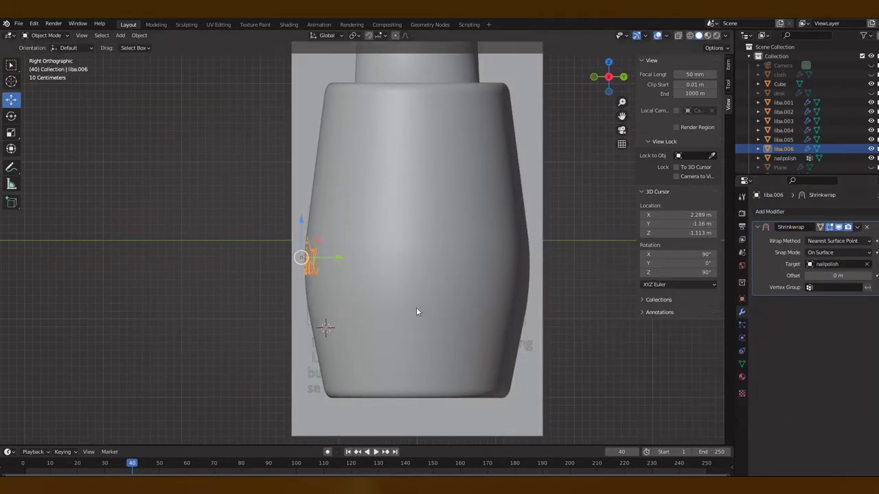
pyautogui.moveTo(417, 307); pyautogui.dragTo(99, 210, button='middle')
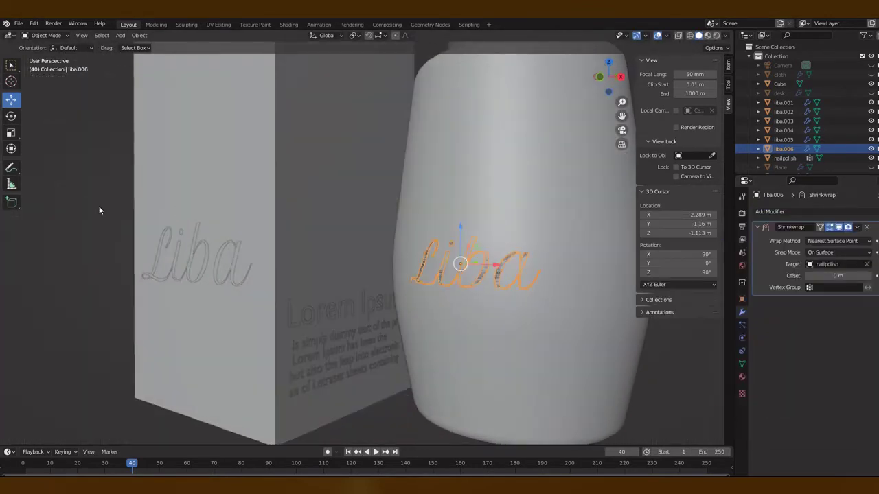
pyautogui.click(481, 283)
# Raise the bottle lettering's wrap offset to about 0.03 m, cancelling the resize
pyautogui.press('s')
pyautogui.click(484, 286)
pyautogui.click(869, 277)
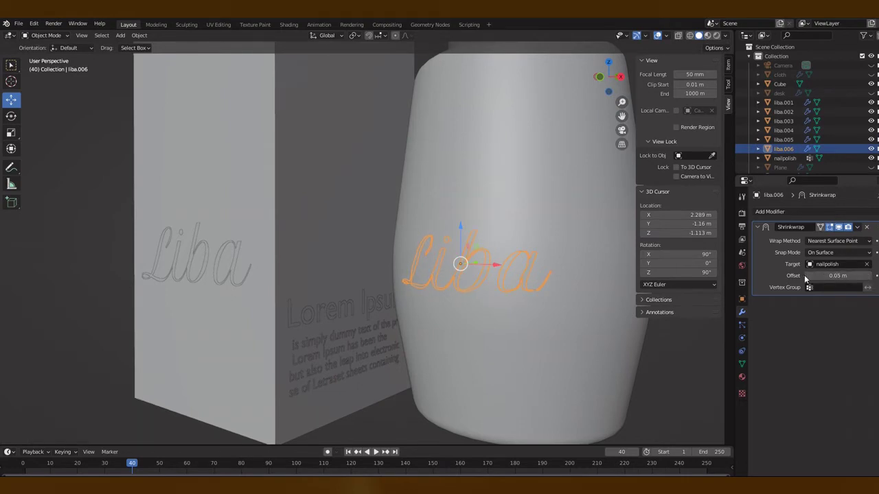
pyautogui.rightClick(604, 309)
pyautogui.keyDown('ctrl'); pyautogui.scroll(-2, 869, 277); pyautogui.keyUp('ctrl')
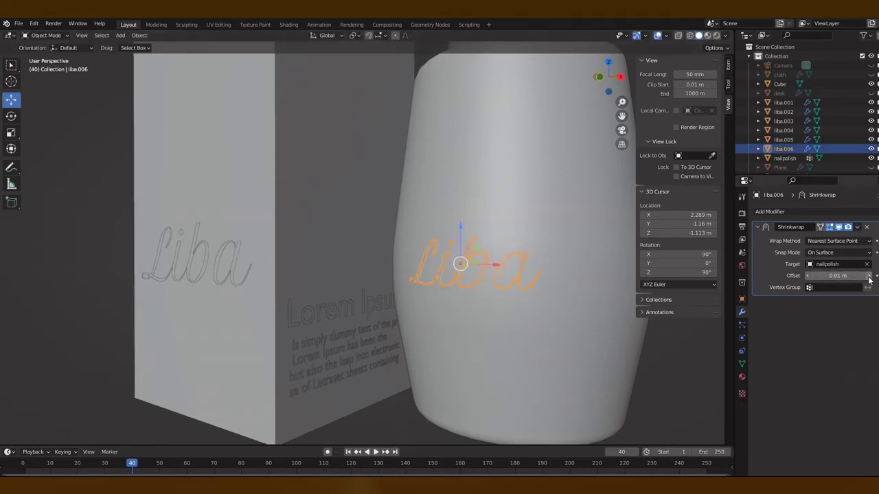
pyautogui.scroll(-5, 364, 240)
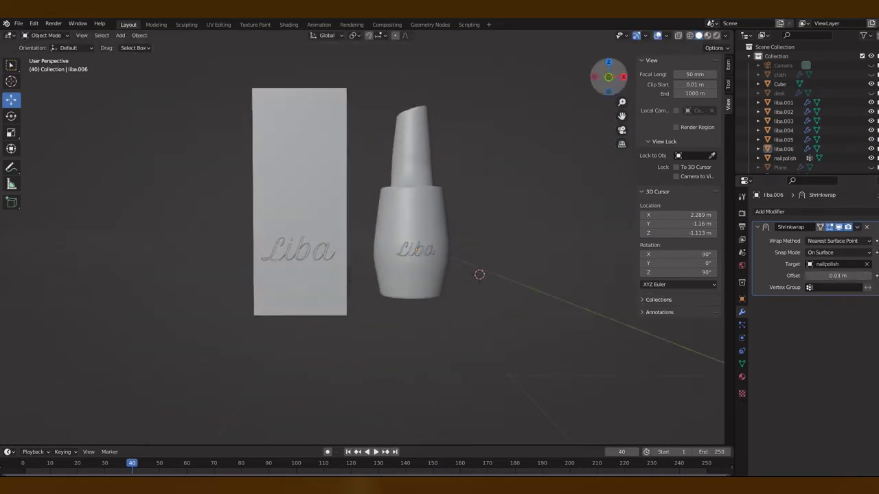
# Select the bottle with its lettering and expand the lettering copy in the outliner
pyautogui.press('KP_1')
pyautogui.moveTo(369, 78); pyautogui.dragTo(477, 308)
pyautogui.rightClick(413, 219)
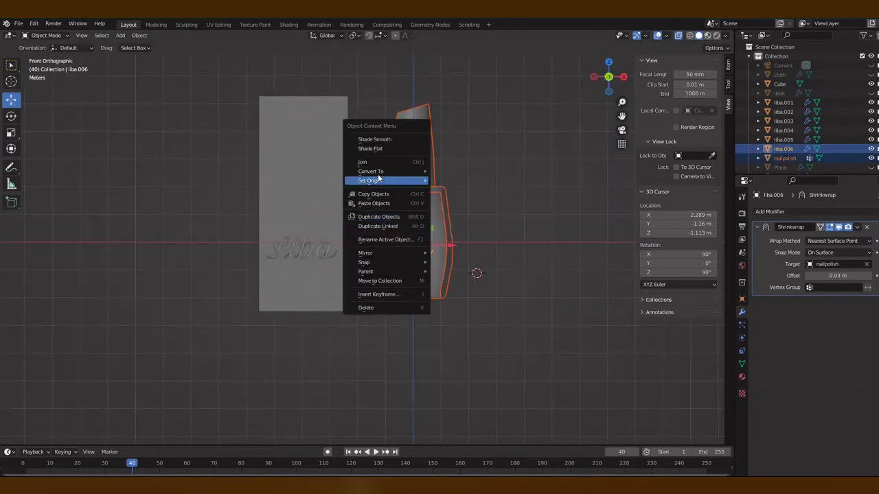
pyautogui.rightClick(748, 148)
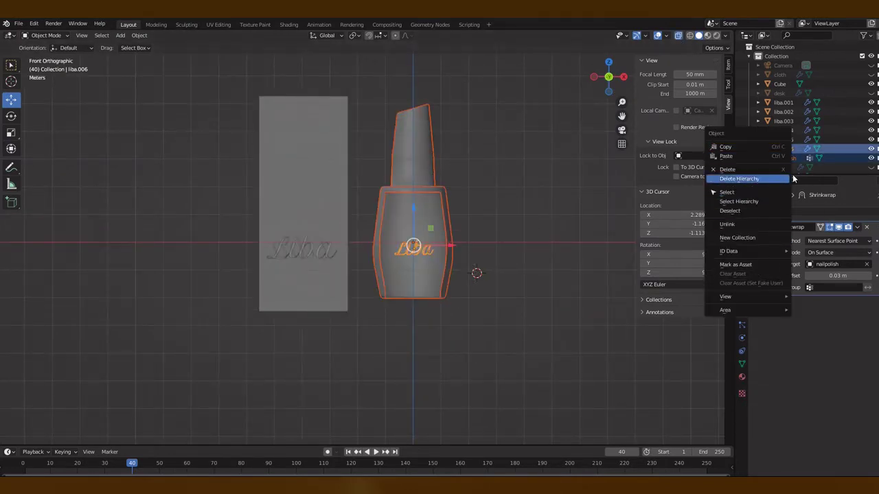
pyautogui.click(759, 149)
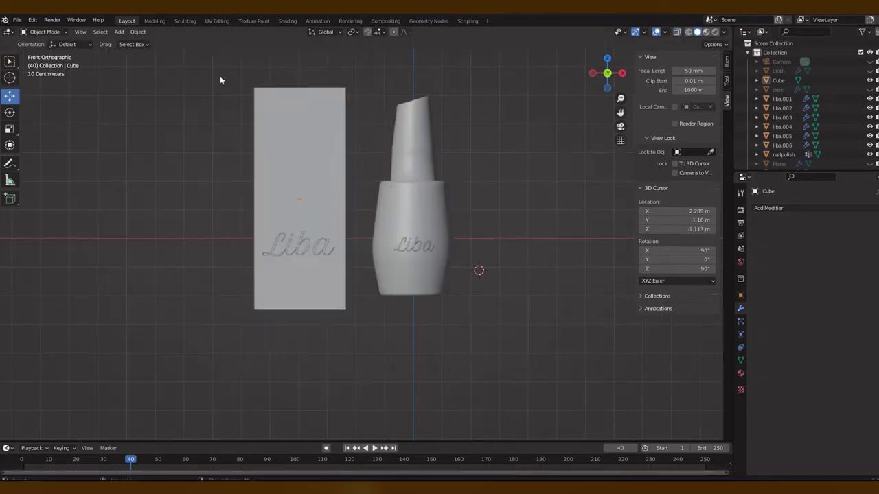
# Select the box, bottle and bottle lettering, toggling X-ray to inspect them
pyautogui.moveTo(219, 79); pyautogui.dragTo(357, 316)
pyautogui.moveTo(310, 169); pyautogui.dragTo(312, 96)
pyautogui.click(411, 227)
pyautogui.hotkey('alt', 'z')
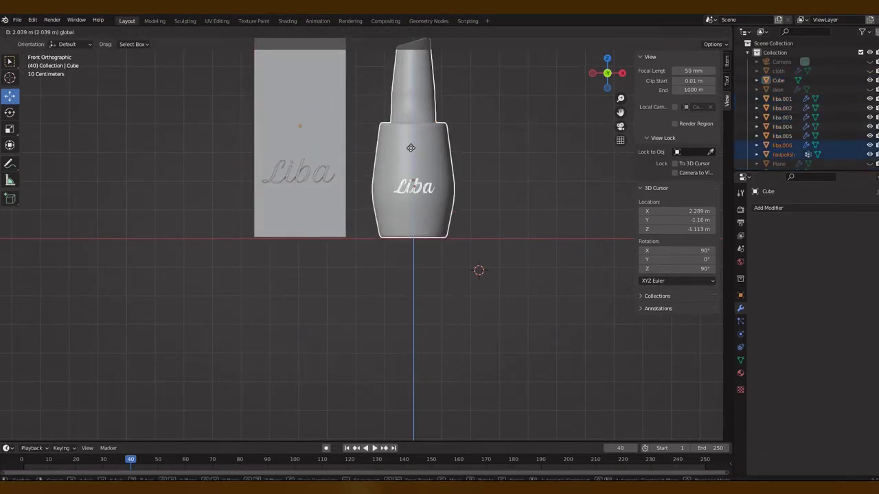
pyautogui.hotkey('alt', 'z')
pyautogui.scroll(2, 433, 171)
pyautogui.click(432, 168)
pyautogui.scroll(-3, 433, 206)
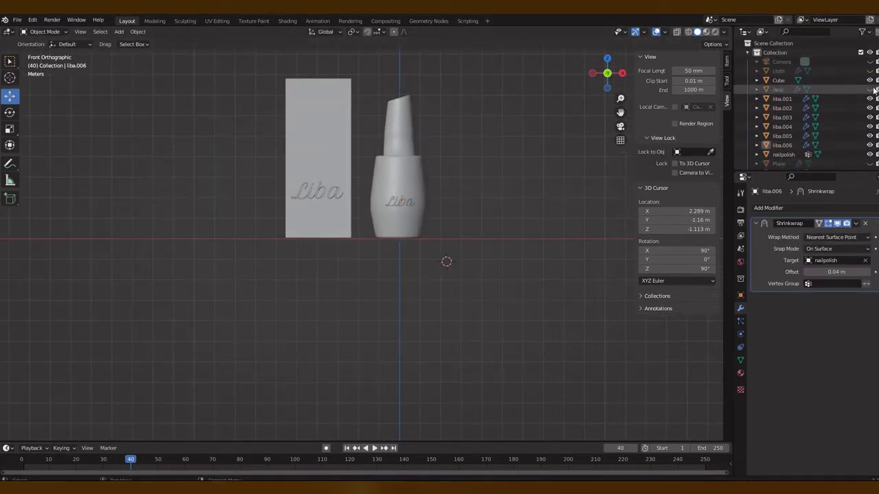
# Unhide the cloth and lower the cloth and desk straight down along Z
pyautogui.click(869, 71)
pyautogui.click(779, 71)
pyautogui.keyDown('ctrl'); pyautogui.click(781, 90); pyautogui.keyUp('ctrl')
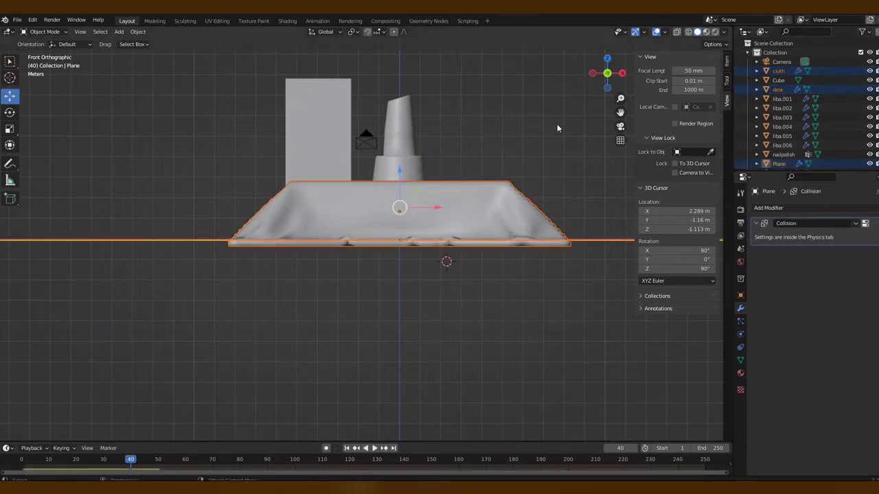
pyautogui.press('g')
pyautogui.press('z')
pyautogui.click(543, 154)
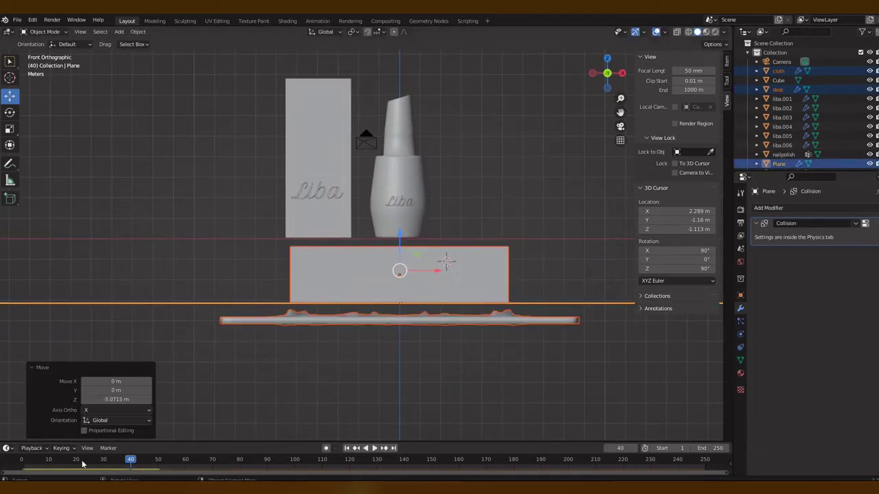
# Rewind to frame one and reposition the box, bottle and camera together
pyautogui.hotkey('shift', 'Left')
pyautogui.hotkey('alt', 'a')
pyautogui.moveTo(242, 77); pyautogui.dragTo(474, 239)
pyautogui.press('g')
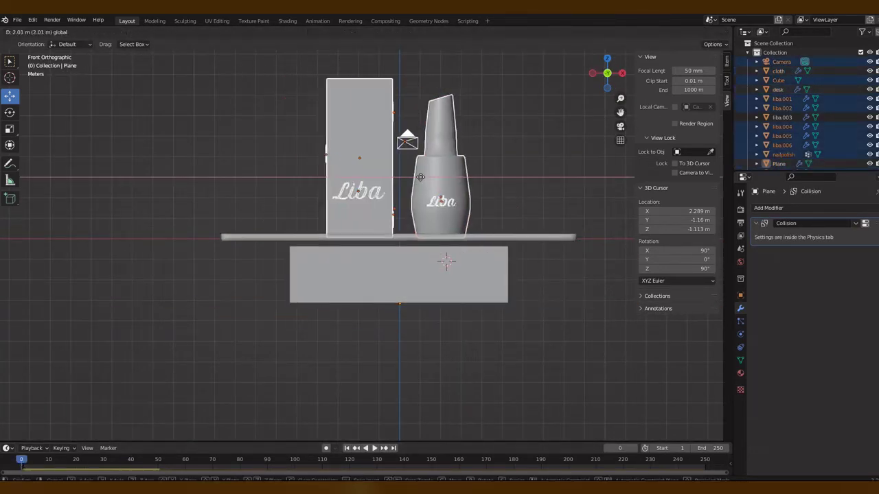
pyautogui.click(421, 177)
# Play the cloth simulation to watch it drape, then rewind to the first frame
pyautogui.click(383, 239)
pyautogui.moveTo(21, 459)
pyautogui.mouseDown()
pyautogui.moveTo(118, 465)
pyautogui.moveTo(89, 464)
pyautogui.mouseUp()
pyautogui.click(374, 448)
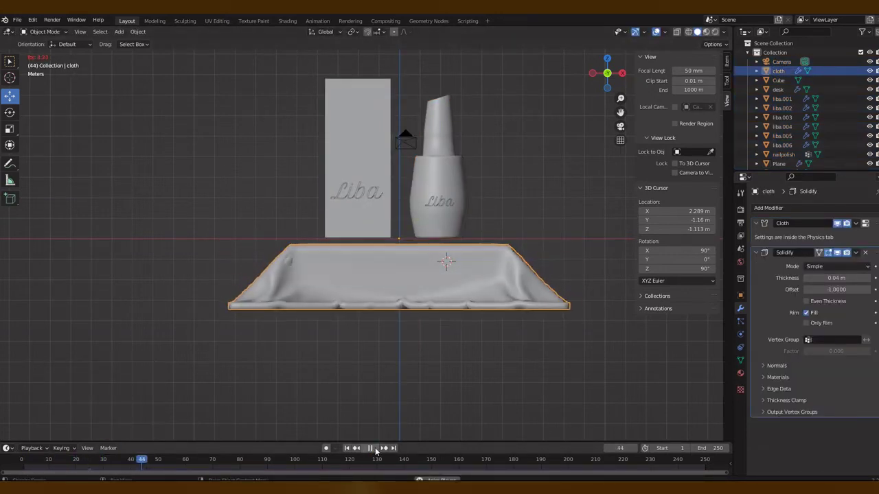
pyautogui.scroll(1, 452, 226)
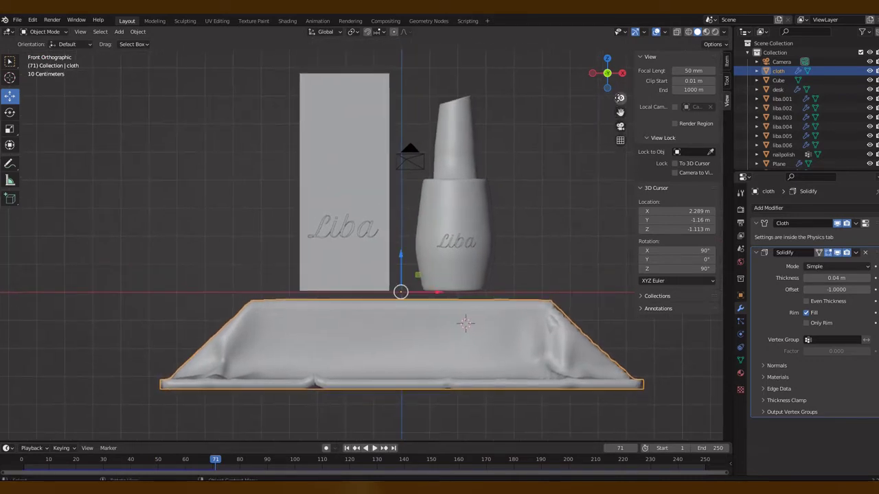
pyautogui.scroll(1, 452, 225)
pyautogui.press('Escape')
pyautogui.hotkey('shift', 'Left')
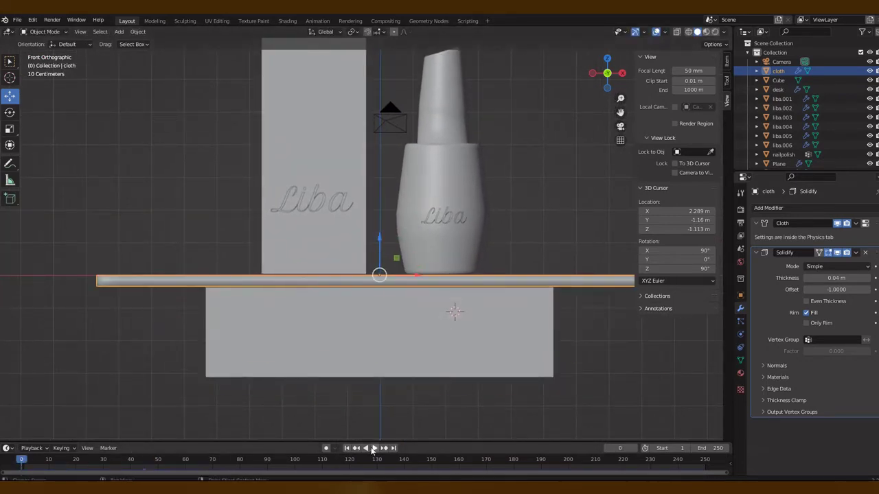
# Rename the ground plane from Plane to 'floor'
pyautogui.click(379, 316)
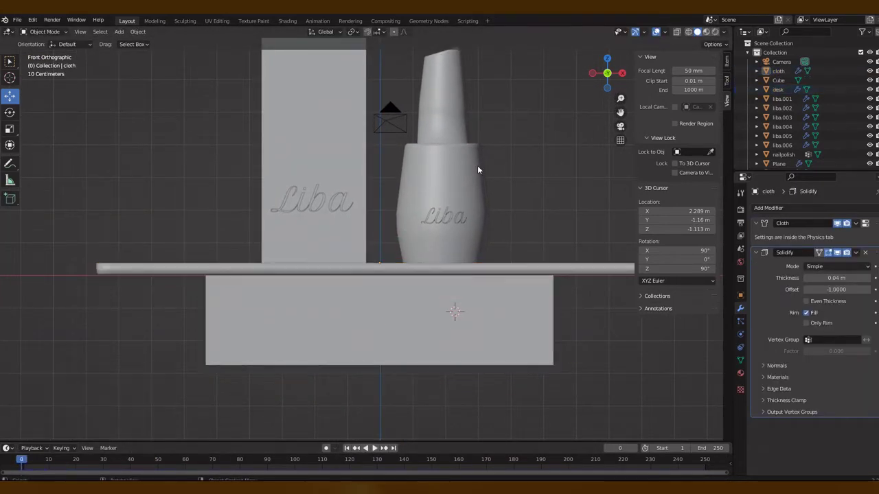
pyautogui.moveTo(481, 168); pyautogui.dragTo(480, 137, button='middle')
pyautogui.press('KP_1')
pyautogui.click(779, 163)
pyautogui.doubleClick(779, 148)
pyautogui.write('floor')
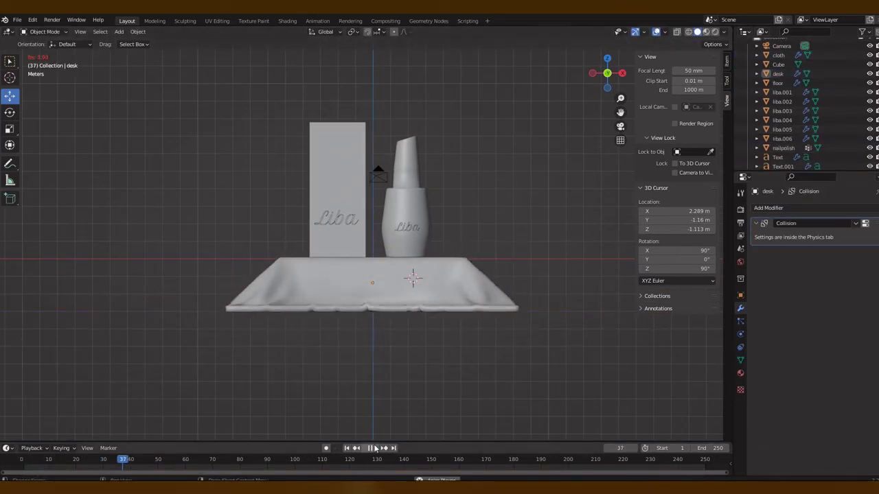
pyautogui.click(375, 448)
# Scale the box, bottle and camera to 0.832 and lower them onto the desk
pyautogui.scroll(3, 343, 240)
pyautogui.moveTo(309, 206); pyautogui.dragTo(226, 138, button='middle')
pyautogui.press('KP_1')
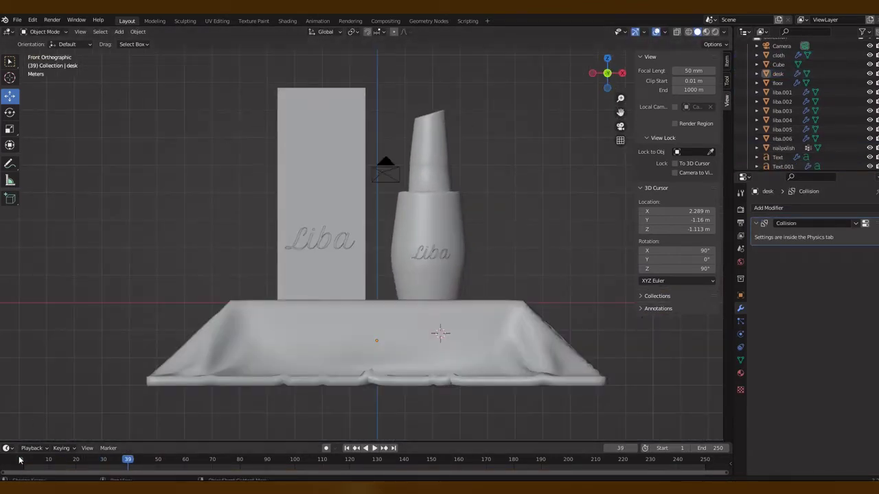
pyautogui.click(19, 460)
pyautogui.moveTo(186, 55); pyautogui.dragTo(490, 295)
pyautogui.press('s')
pyautogui.click(458, 195)
pyautogui.press('s')
pyautogui.click(458, 195)
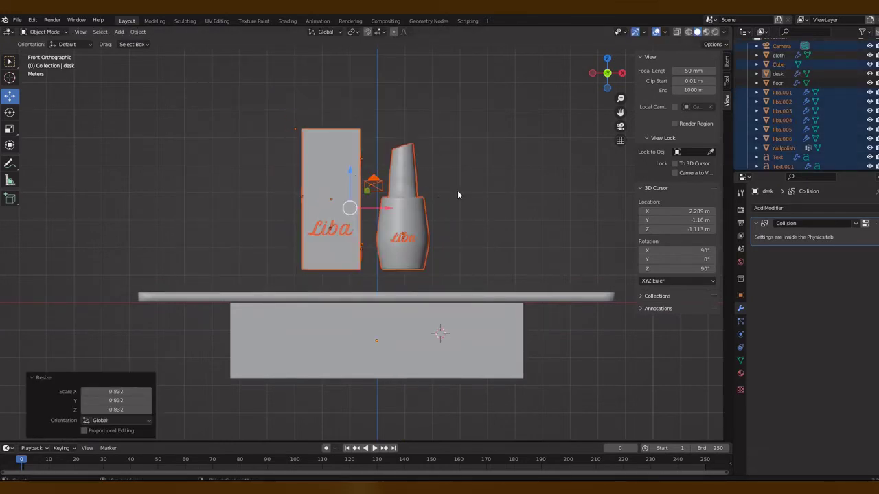
pyautogui.moveTo(352, 171); pyautogui.dragTo(357, 206)
# Replay the cloth simulation and check the scene from a perspective view
pyautogui.press('space')
pyautogui.press('Escape')
pyautogui.press('space')
pyautogui.moveTo(412, 275)
pyautogui.mouseDown(button='middle')
pyautogui.moveTo(440, 227)
pyautogui.moveTo(551, 158)
pyautogui.mouseUp(button='middle')
pyautogui.click(133, 316)
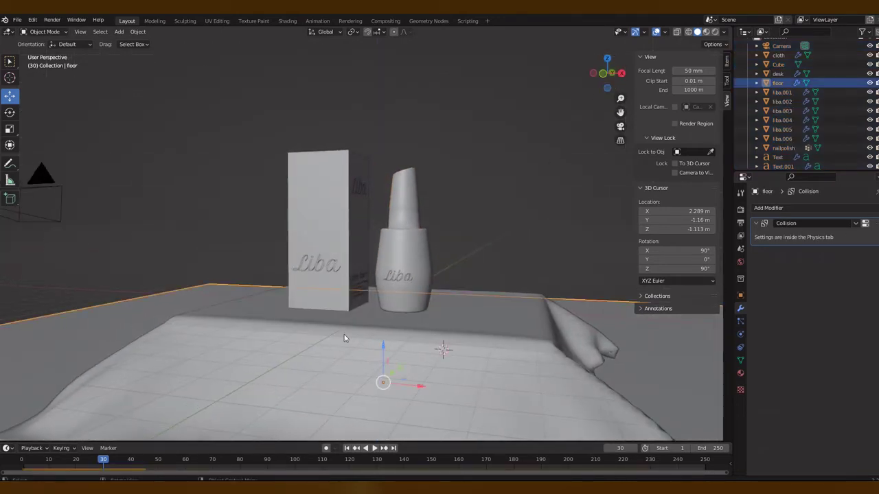
# Give the box a new material and tint it a deeper, darker orange
pyautogui.click(706, 32)
pyautogui.click(350, 237)
pyautogui.click(768, 207)
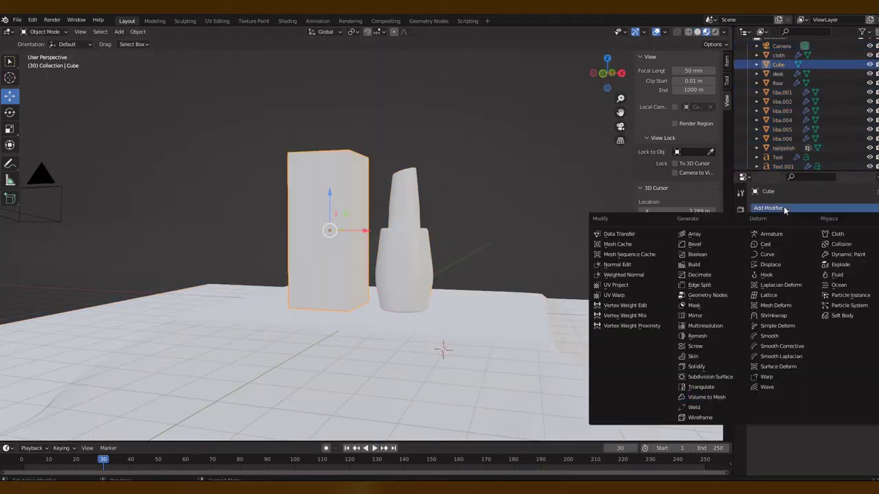
pyautogui.press('Escape')
pyautogui.click(817, 248)
pyautogui.click(835, 345)
pyautogui.click(827, 244)
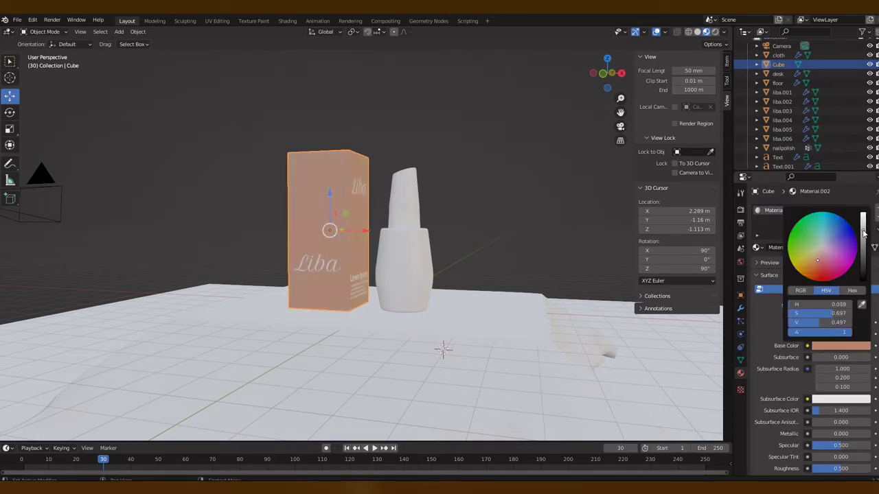
pyautogui.click(835, 346)
pyautogui.moveTo(865, 239); pyautogui.dragTo(866, 260)
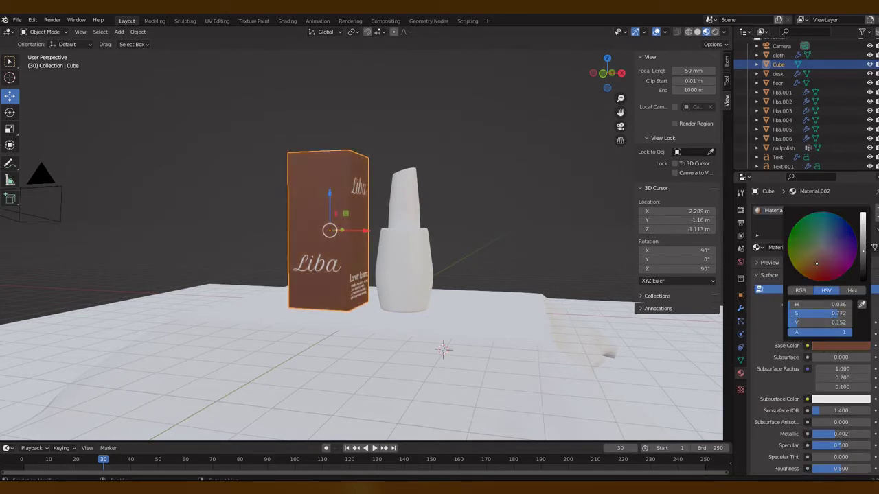
# Select the bottle's cap in Edit Mode and create a new material for it
pyautogui.click(835, 346)
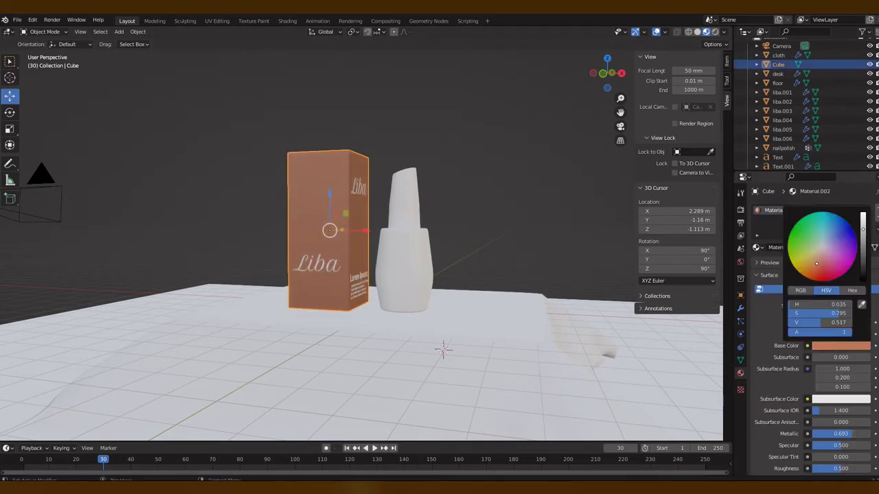
pyautogui.click(412, 261)
pyautogui.scroll(3, 530, 261)
pyautogui.press('Tab')
pyautogui.press('KP_1')
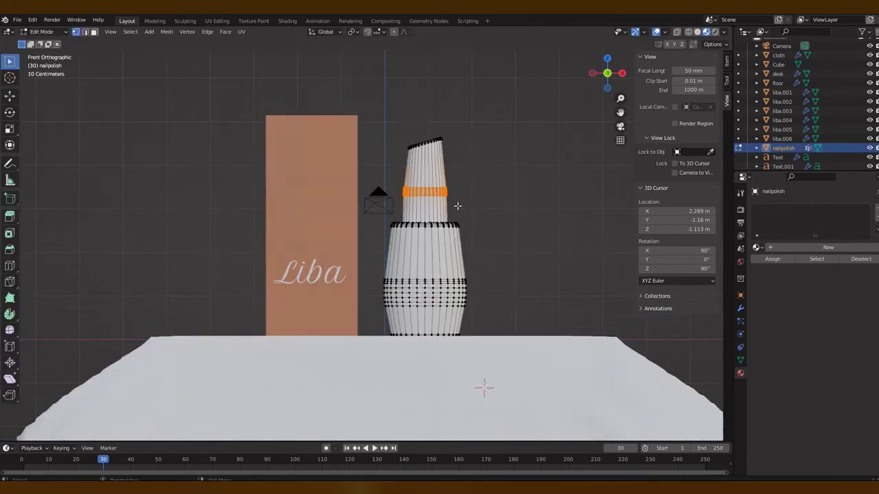
pyautogui.click(677, 32)
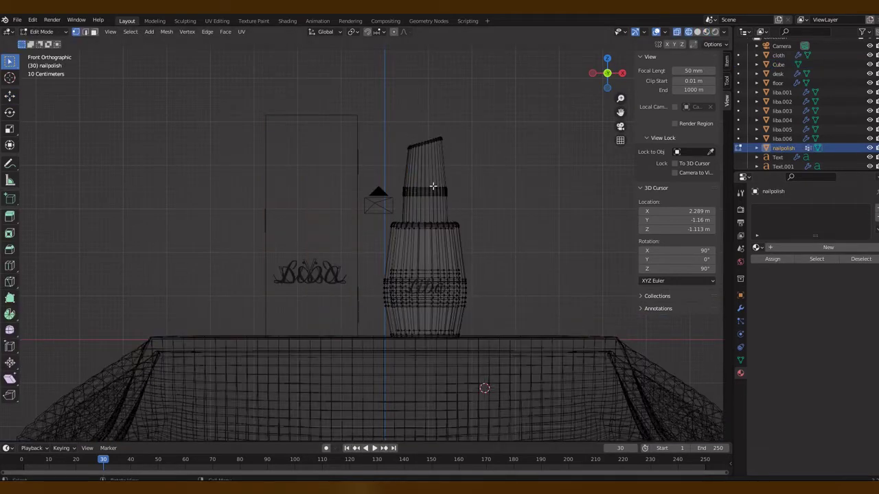
pyautogui.click(783, 247)
pyautogui.click(841, 357)
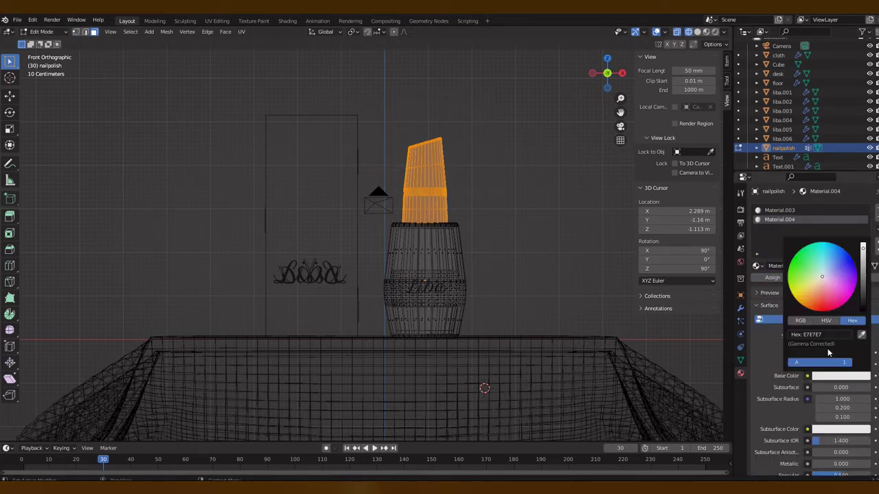
pyautogui.click(772, 278)
# Darken the cap material's base colour to brown and check it in material preview
pyautogui.press('Tab')
pyautogui.click(698, 32)
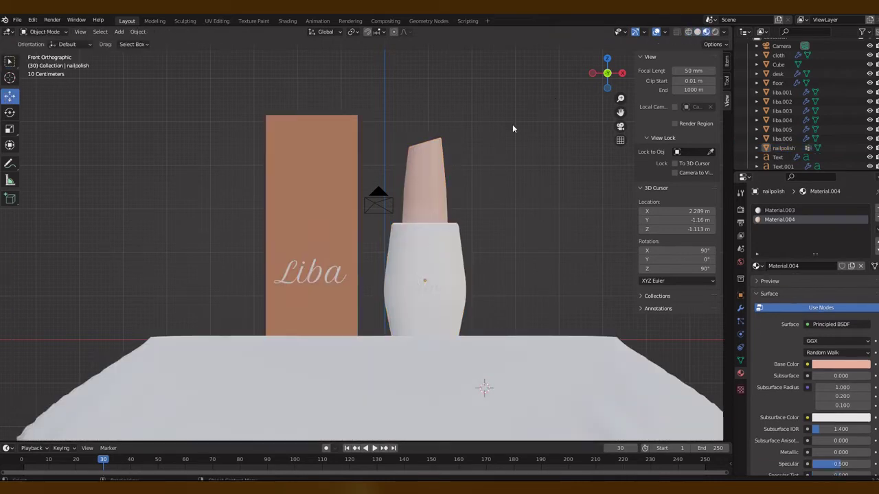
pyautogui.click(707, 31)
pyautogui.click(778, 65)
pyautogui.click(840, 345)
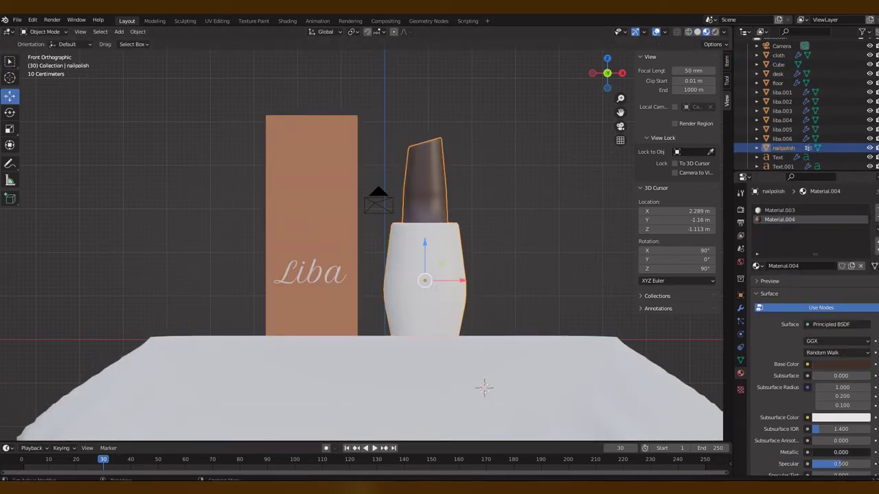
pyautogui.scroll(-3, 827, 453)
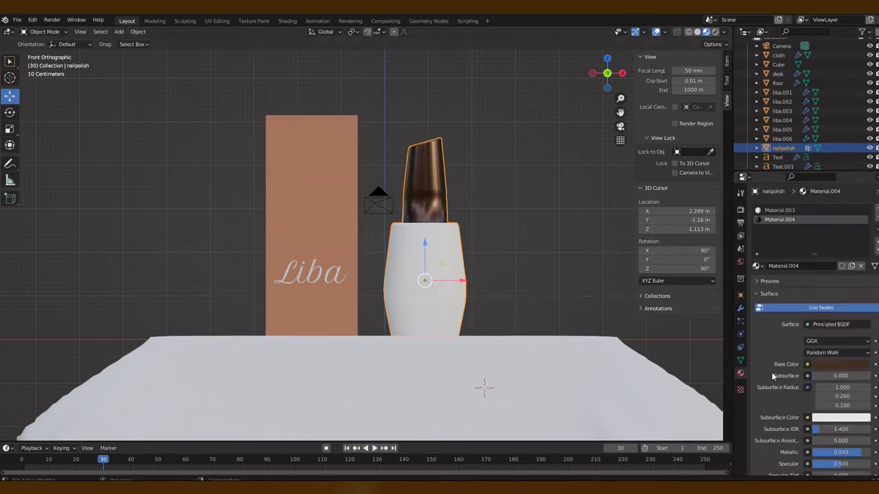
pyautogui.press('Tab')
# Select the bottle's lower body faces using X-ray wireframe view
pyautogui.click(688, 32)
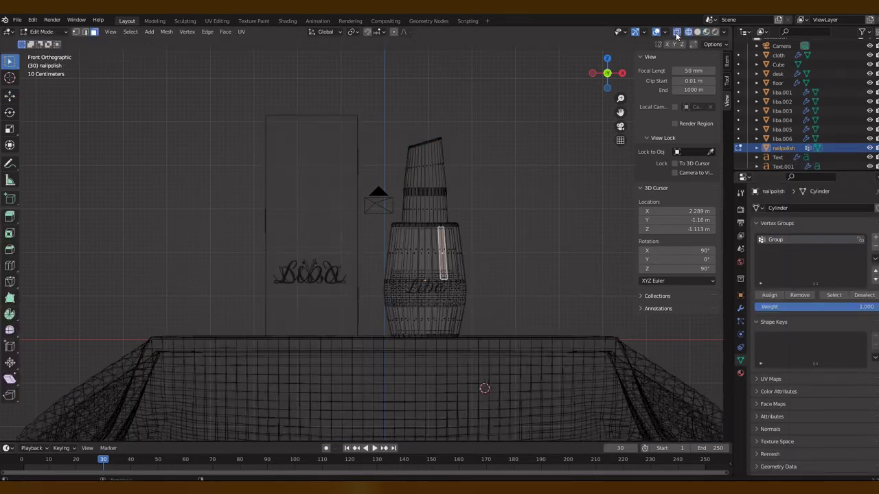
pyautogui.click(698, 31)
pyautogui.click(676, 32)
pyautogui.scroll(3, 597, 256)
pyautogui.click(833, 296)
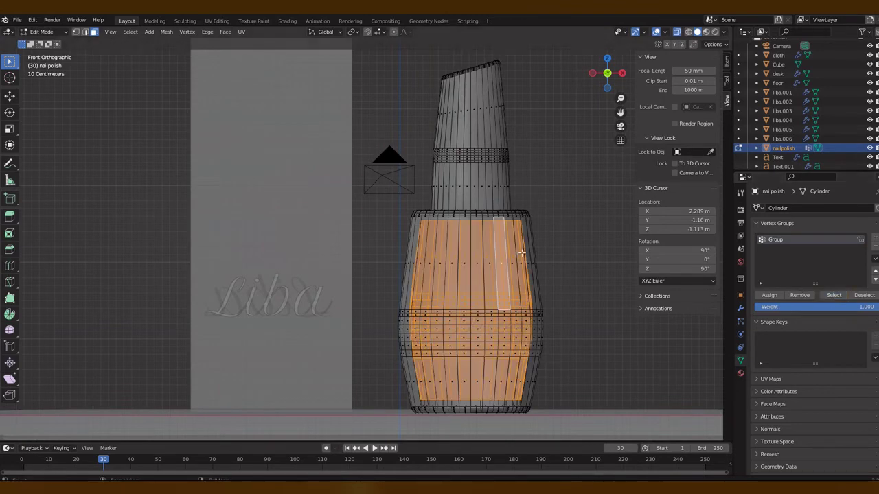
pyautogui.click(628, 255)
pyautogui.click(467, 186)
pyautogui.click(833, 296)
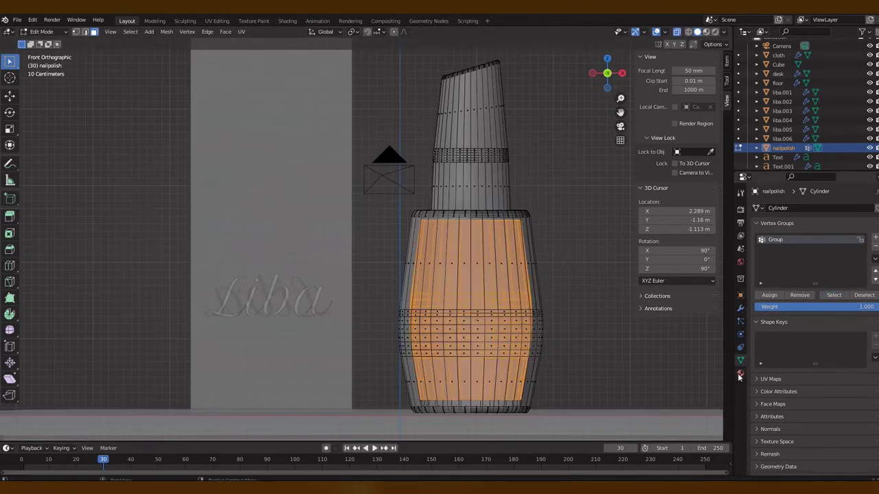
pyautogui.click(740, 373)
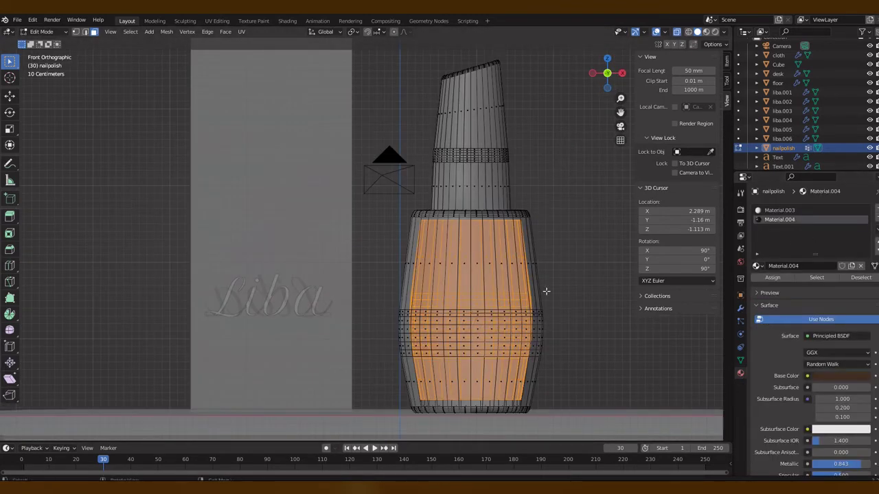
pyautogui.click(545, 290)
pyautogui.moveTo(406, 206); pyautogui.dragTo(569, 428)
# Give the bottle body a new Glass BSDF material, Material.005
pyautogui.click(876, 211)
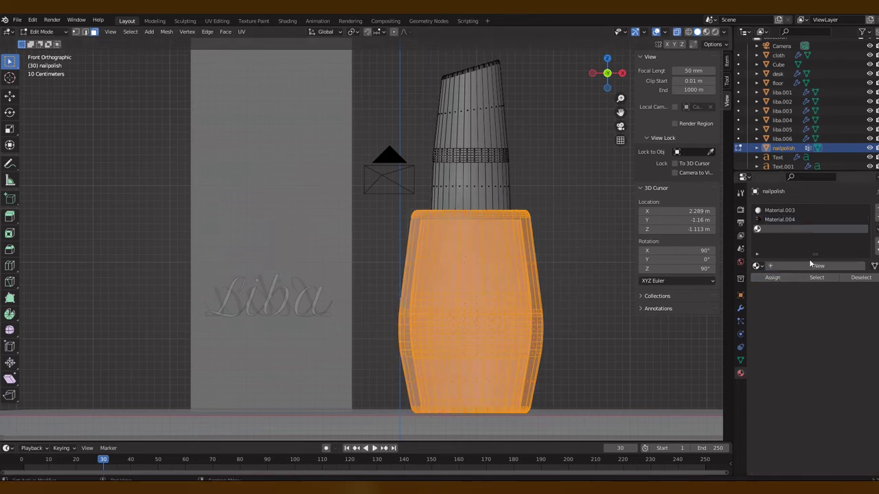
pyautogui.click(789, 266)
pyautogui.click(831, 336)
pyautogui.click(776, 139)
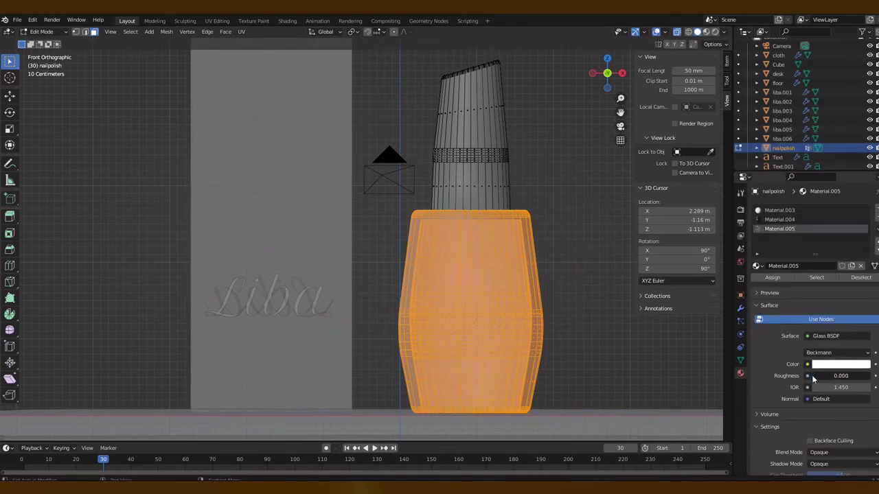
pyautogui.click(706, 32)
# Give the vertex group's faces a new bright orange material, Material.006
pyautogui.click(568, 222)
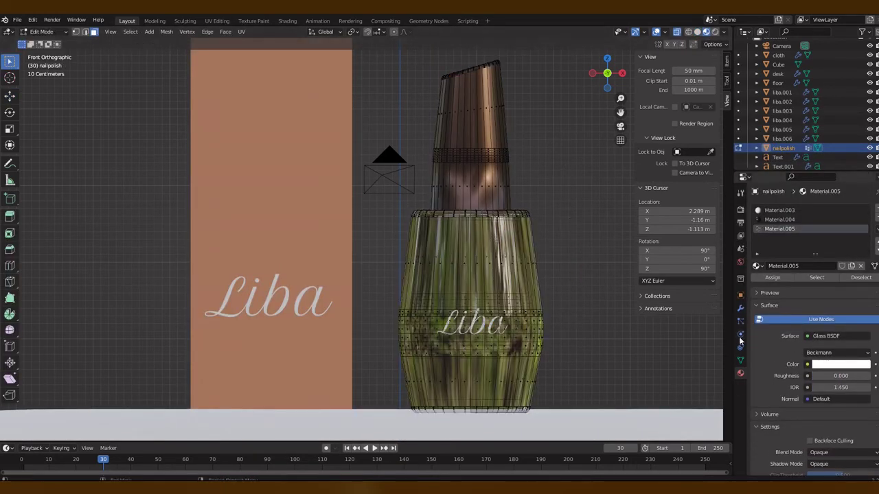
pyautogui.click(740, 360)
pyautogui.click(833, 294)
pyautogui.click(698, 31)
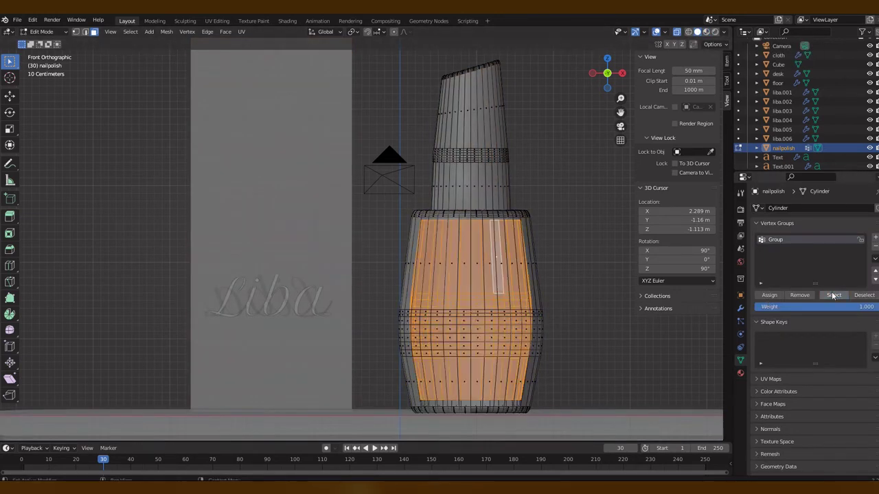
pyautogui.click(740, 373)
pyautogui.click(824, 265)
pyautogui.click(841, 376)
pyautogui.click(812, 296)
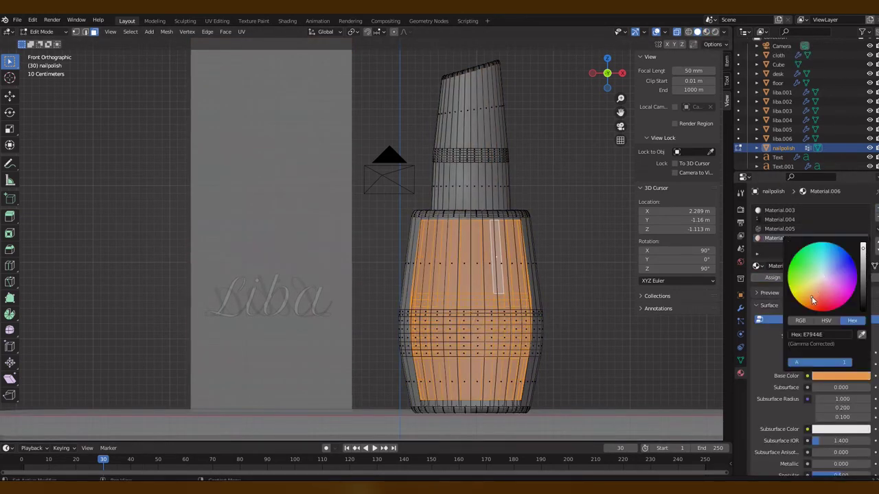
pyautogui.click(706, 31)
# Switch the render engine to Cycles and view the scene in Rendered shading
pyautogui.scroll(-3, 822, 427)
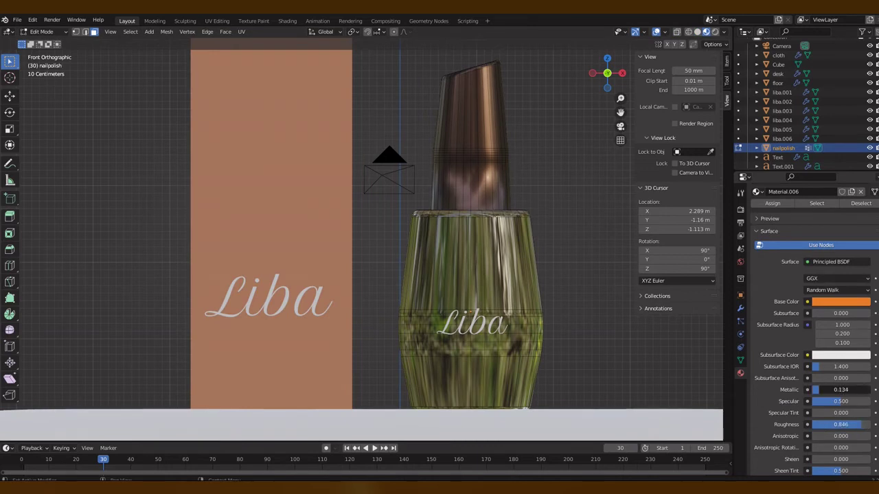
pyautogui.click(740, 208)
pyautogui.click(841, 208)
pyautogui.click(842, 233)
pyautogui.click(715, 31)
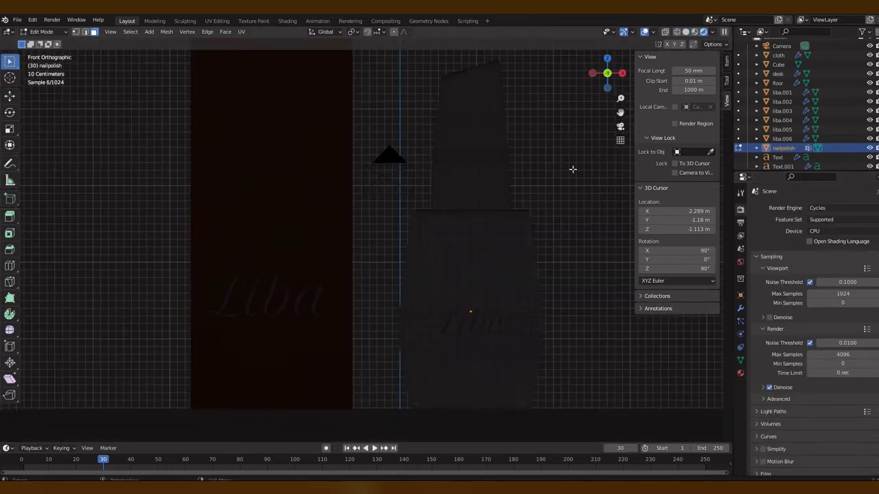
# Check the Sun lamp's light settings from the right and front views
pyautogui.press('Tab')
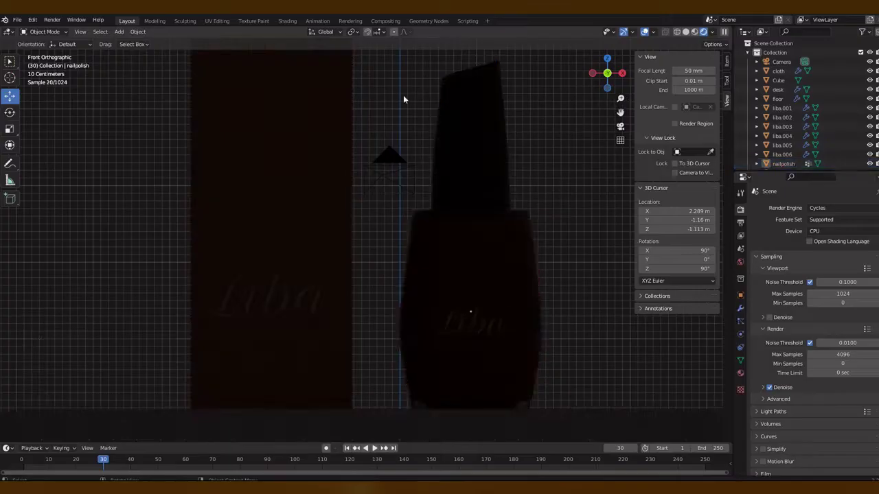
pyautogui.scroll(-5, 403, 94)
pyautogui.click(430, 226)
pyautogui.press('KP_3')
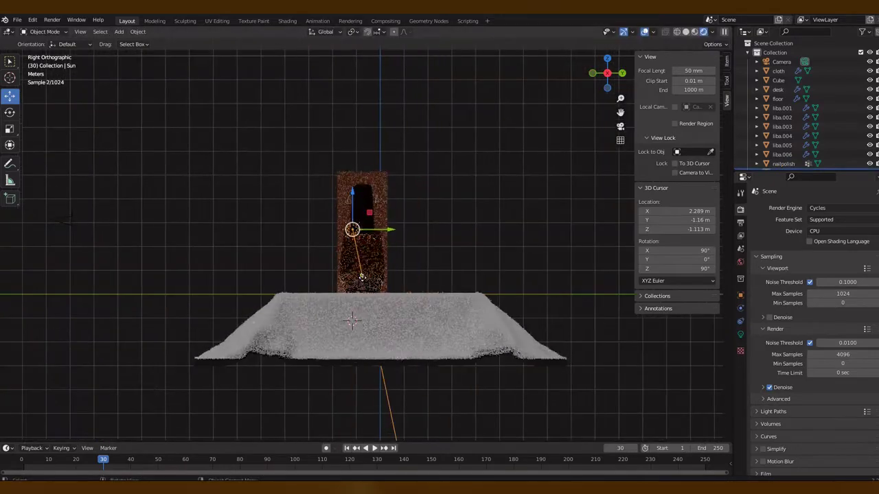
pyautogui.press('KP_1')
pyautogui.scroll(2, 467, 367)
pyautogui.click(740, 280)
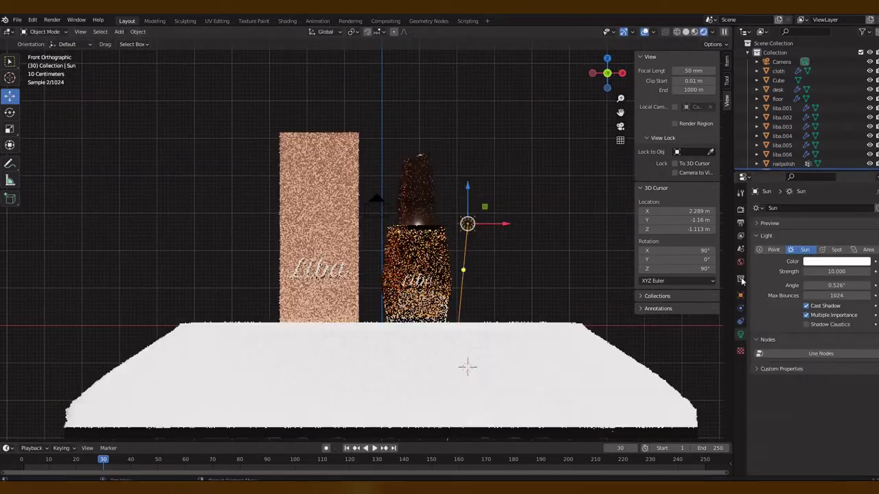
# Back in solid shading, set the orange polish Material.006 to Metallic 1.0
pyautogui.press('z')
pyautogui.hotkey('ctrl', 'z')
pyautogui.press('Tab')
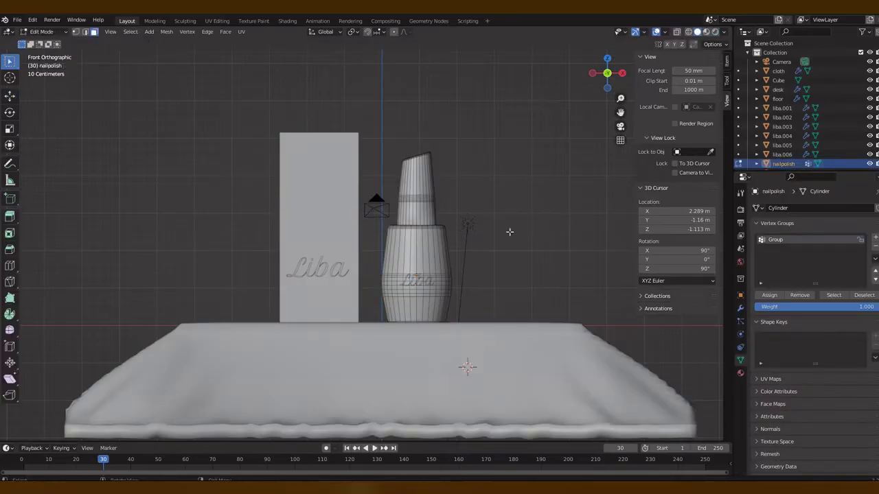
pyautogui.hotkey('ctrl', 'z')
pyautogui.click(740, 373)
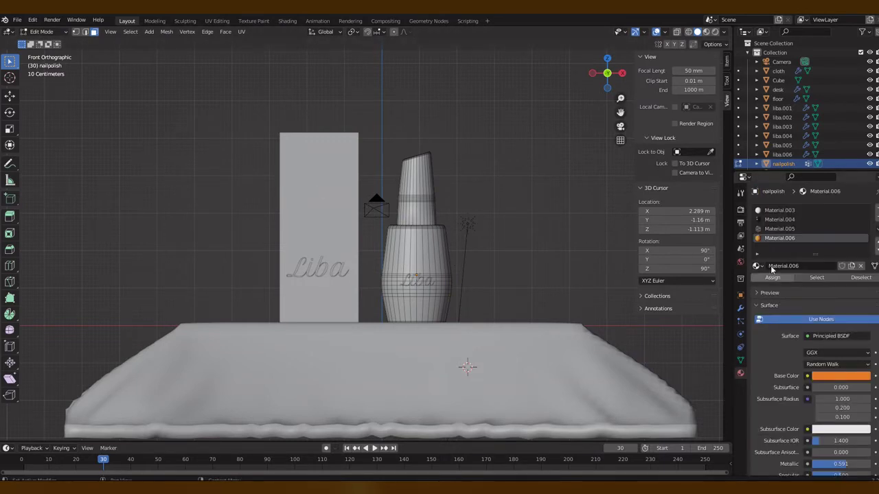
pyautogui.scroll(-3, 817, 329)
pyautogui.click(840, 296)
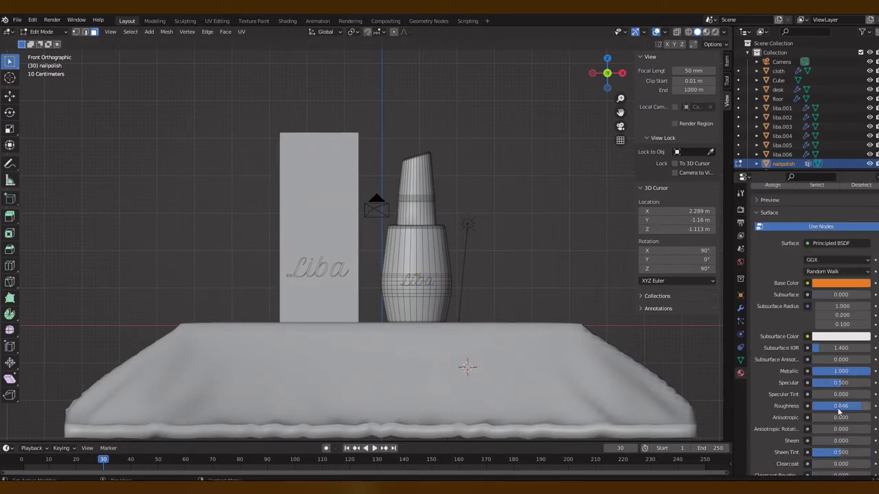
pyautogui.hotkey('ctrl', 'z')
pyautogui.hotkey('ctrl', 'z')
pyautogui.hotkey('ctrl', 'z')
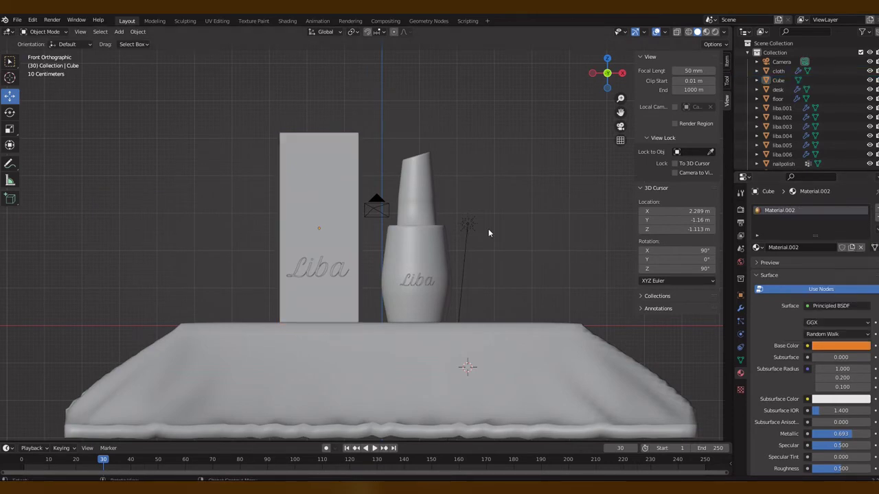
pyautogui.press('Tab')
# Orbit around the box and settle on a straight front view of its face
pyautogui.moveTo(607, 72); pyautogui.dragTo(607, 75)
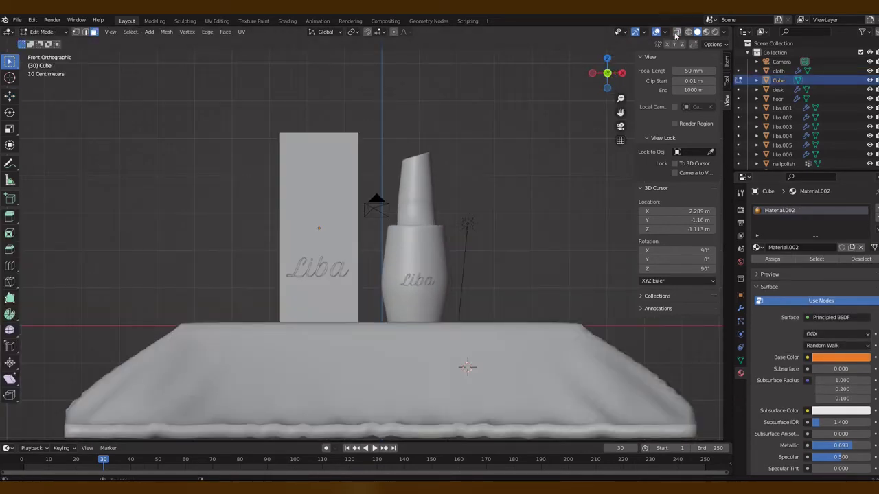
pyautogui.moveTo(295, 158); pyautogui.dragTo(252, 140, button='middle')
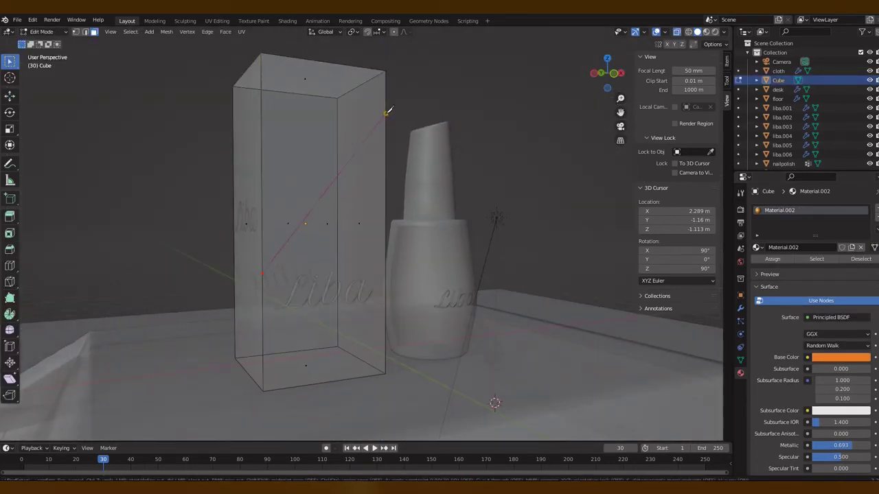
pyautogui.press('KP_1')
pyautogui.press('ctrl+KP_1')
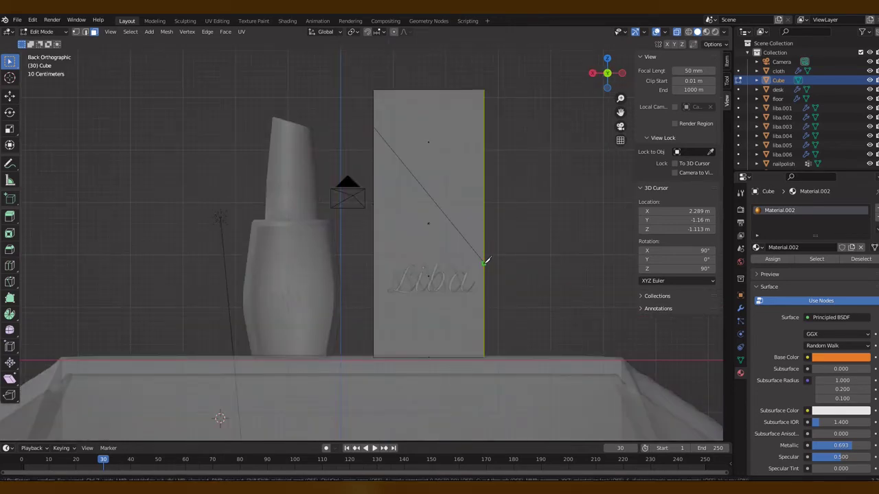
pyautogui.moveTo(608, 72); pyautogui.dragTo(618, 77)
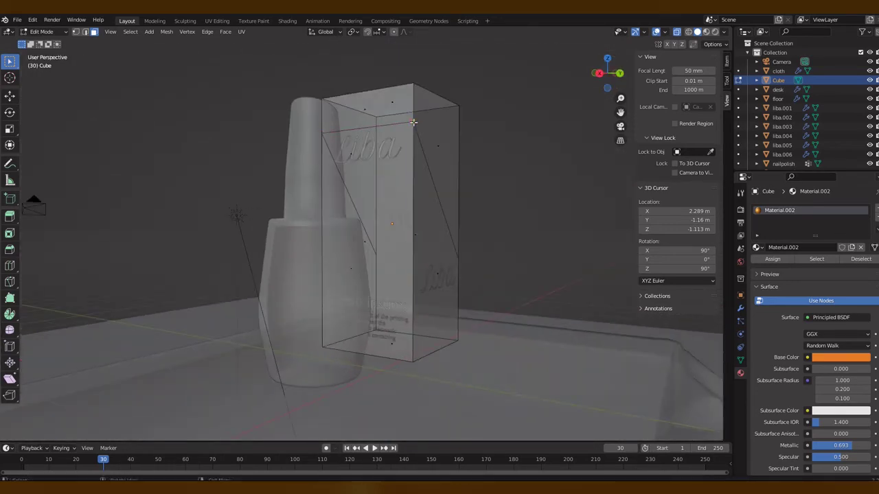
pyautogui.moveTo(413, 123); pyautogui.dragTo(475, 202, button='middle')
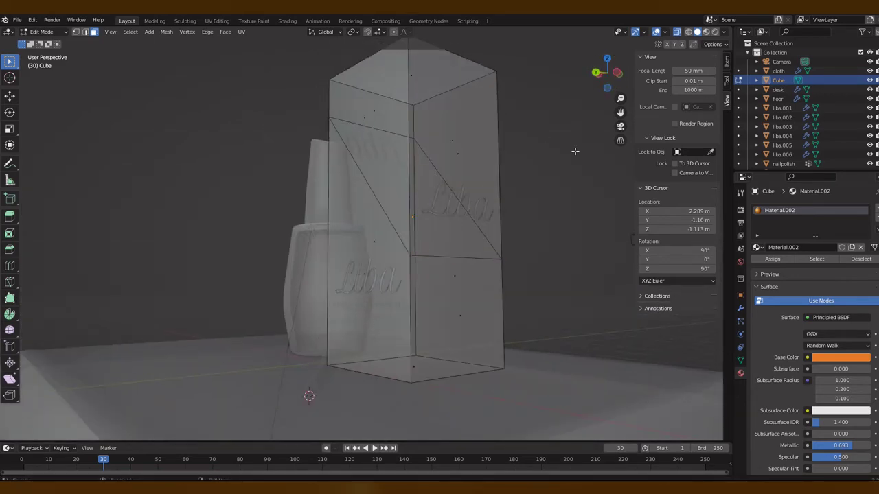
pyautogui.press('KP_1')
pyautogui.moveTo(302, 208)
pyautogui.mouseDown(button='middle')
pyautogui.moveTo(327, 282)
pyautogui.moveTo(702, 330)
pyautogui.mouseUp(button='middle')
pyautogui.press('KP_1')
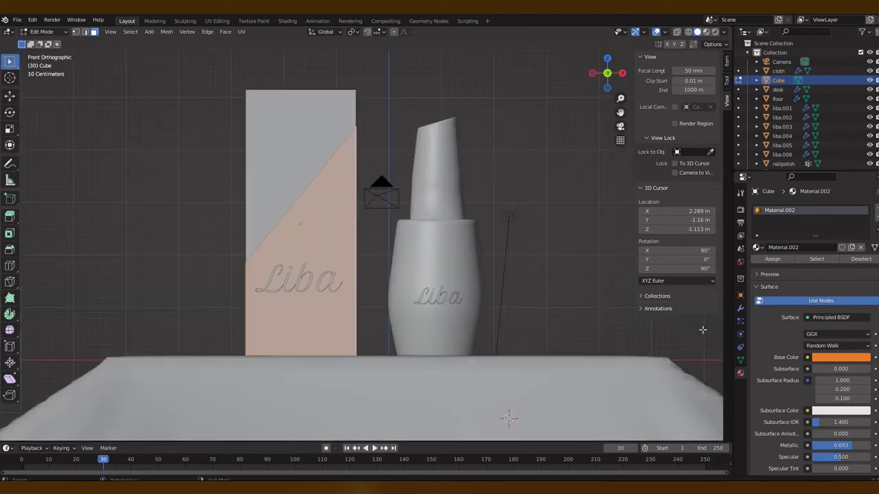
# Set the box's upper material Base Color to white, after trying peach and orange
pyautogui.press('z')
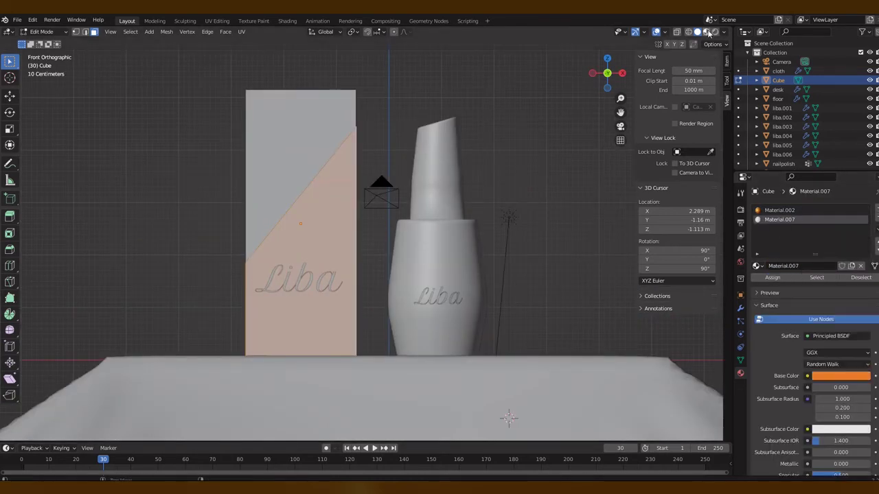
pyautogui.click(836, 378)
pyautogui.press('Return')
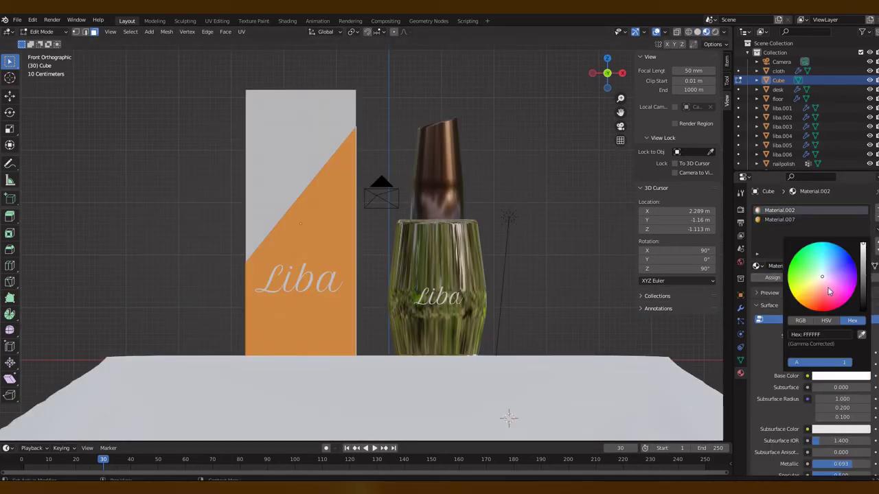
pyautogui.click(810, 302)
pyautogui.click(815, 297)
pyautogui.moveTo(582, 101); pyautogui.dragTo(543, 130, button='middle')
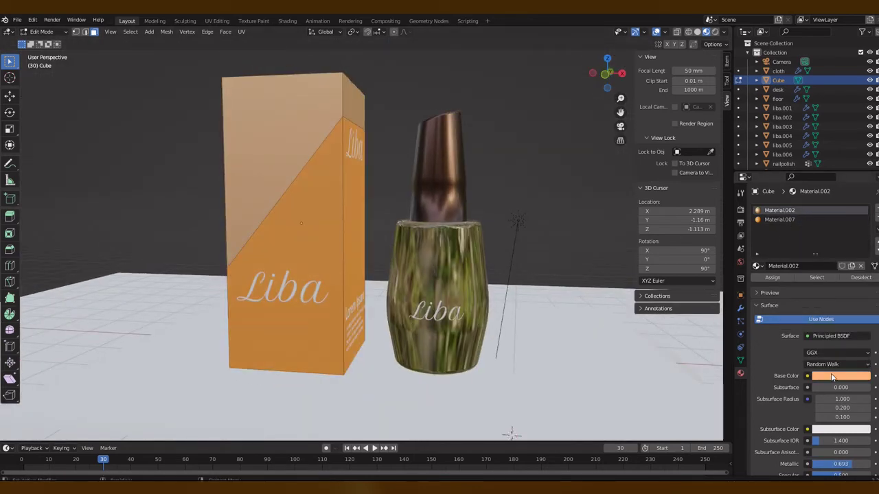
pyautogui.moveTo(808, 300); pyautogui.dragTo(796, 305)
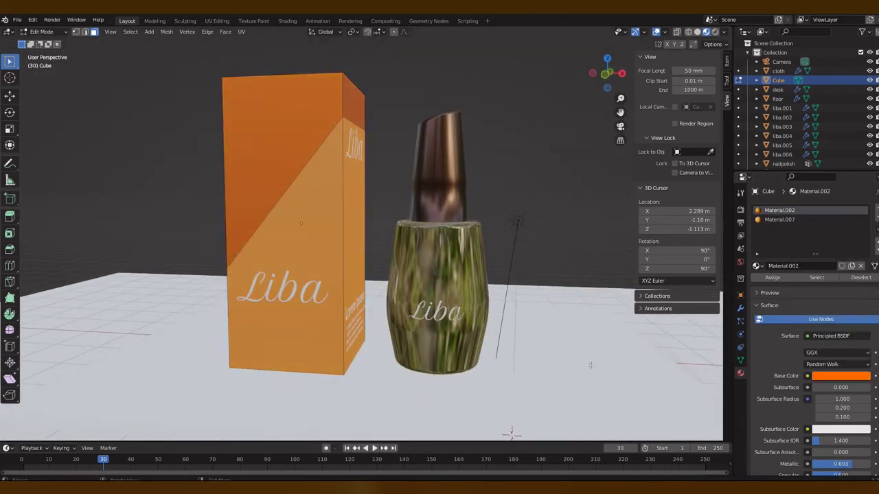
pyautogui.press('KP_1')
pyautogui.click(840, 376)
pyautogui.moveTo(814, 300); pyautogui.dragTo(822, 276)
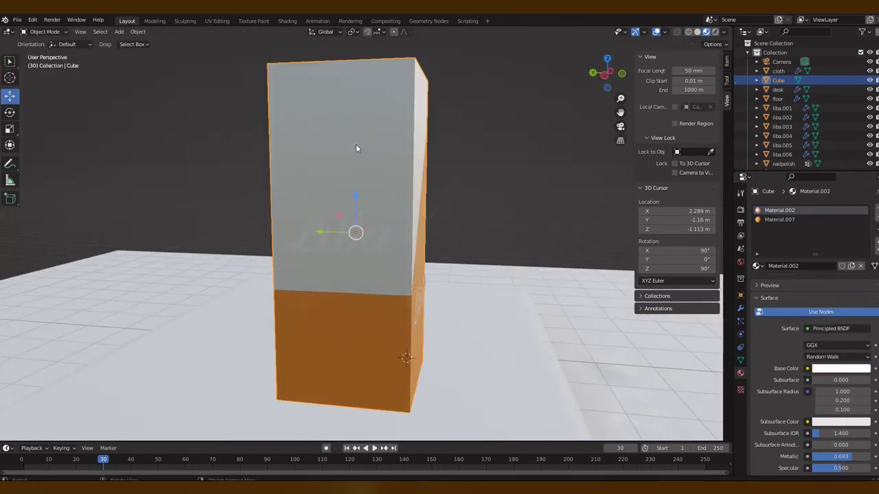
# Colour the Liba lettering liba.002 orange via its hex colour value
pyautogui.click(781, 117)
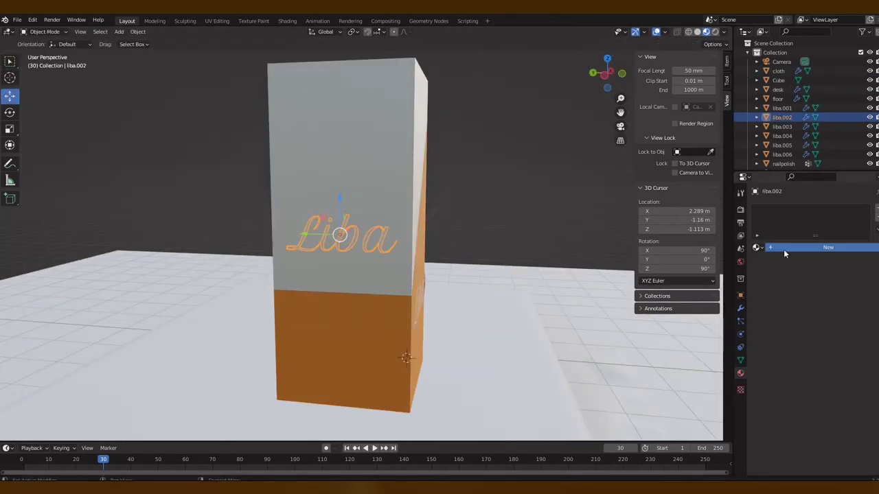
pyautogui.click(840, 346)
pyautogui.click(830, 304)
pyautogui.press('Return')
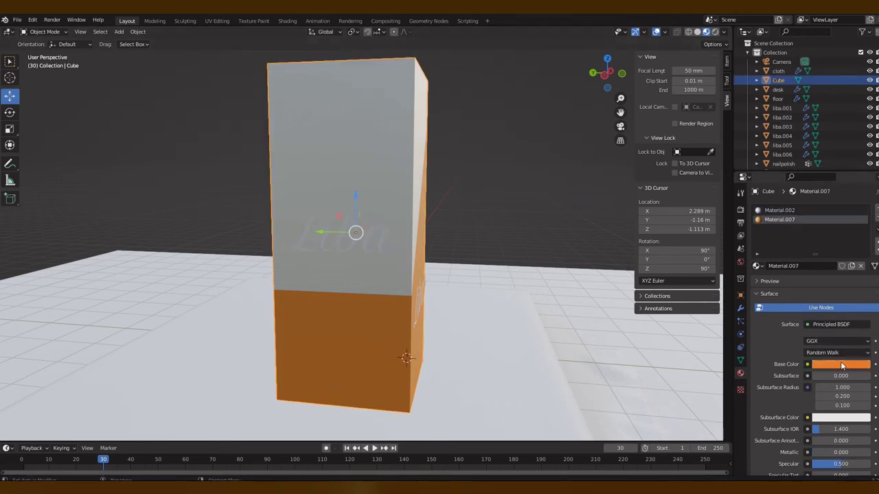
pyautogui.click(840, 346)
pyautogui.click(826, 349)
pyautogui.hotkey('ctrl', 'v')
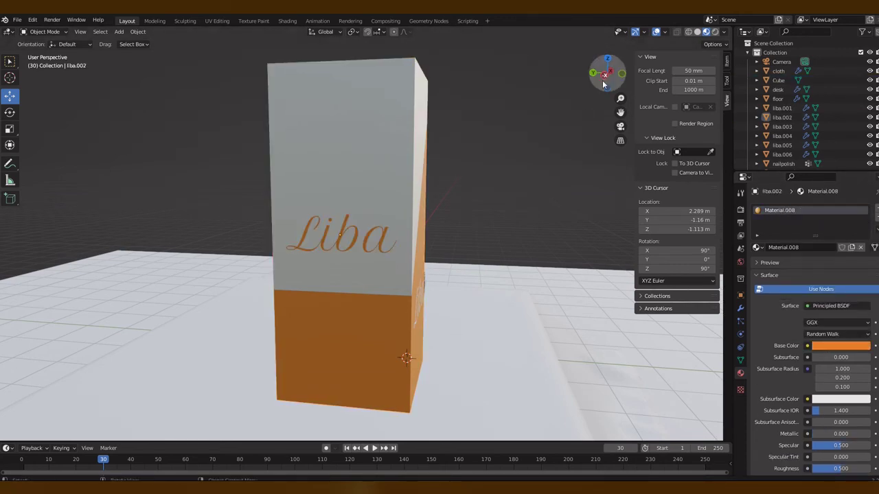
# Slide the liba.003 label about 1.3 m along the X axis
pyautogui.moveTo(603, 83); pyautogui.dragTo(576, 110)
pyautogui.click(402, 263)
pyautogui.moveTo(403, 263); pyautogui.dragTo(441, 138, button='middle')
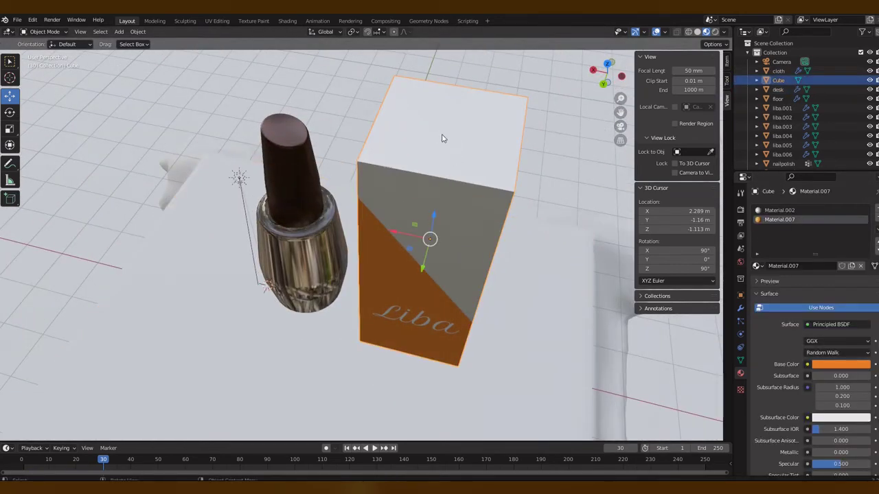
pyautogui.press('KP_7')
pyautogui.press('KP_1')
pyautogui.click(822, 127)
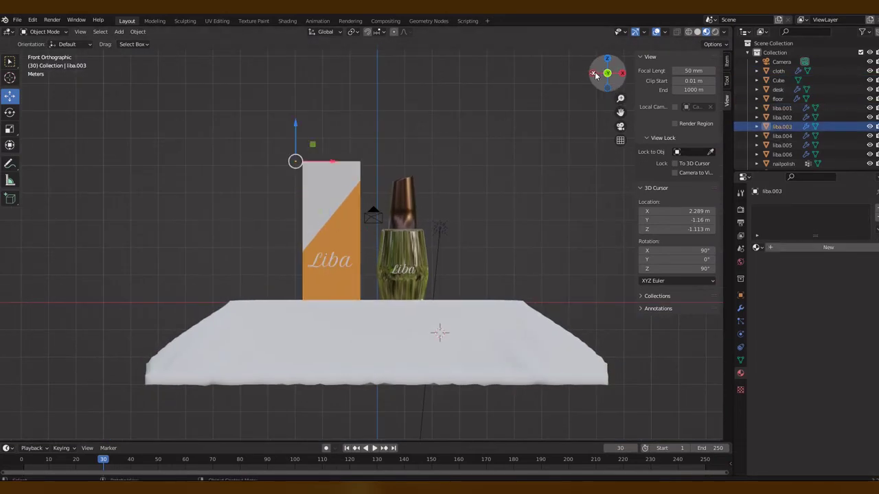
pyautogui.moveTo(596, 76)
pyautogui.mouseDown()
pyautogui.moveTo(313, 183)
pyautogui.moveTo(385, 164)
pyautogui.mouseUp()
pyautogui.press('KP_1')
pyautogui.press('KP_7')
pyautogui.moveTo(607, 74); pyautogui.dragTo(725, 351)
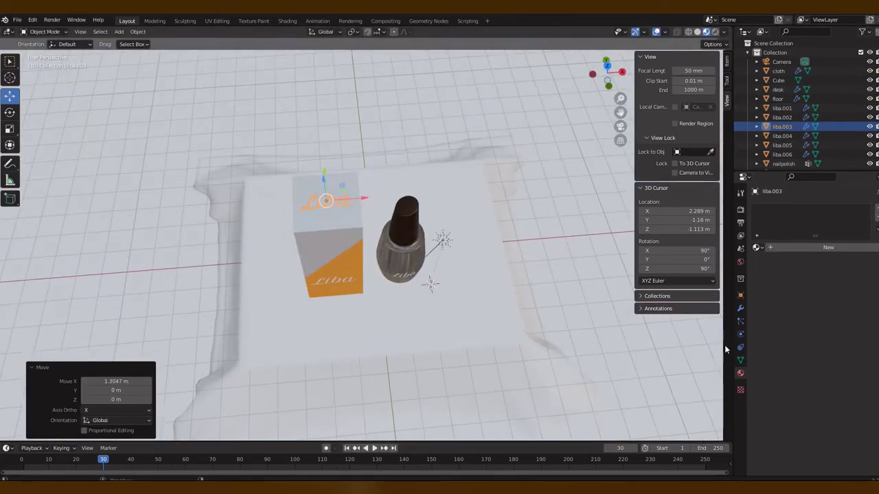
# Give the liba.003 label an orange base colour (E77D2A)
pyautogui.click(740, 308)
pyautogui.click(740, 373)
pyautogui.click(838, 345)
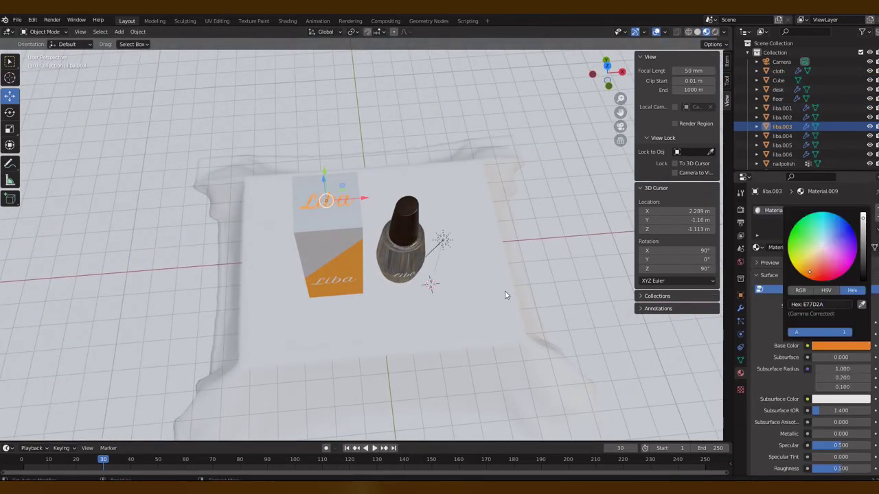
pyautogui.click(506, 295)
pyautogui.moveTo(607, 74); pyautogui.dragTo(522, 206)
pyautogui.press('KP_1')
pyautogui.click(778, 80)
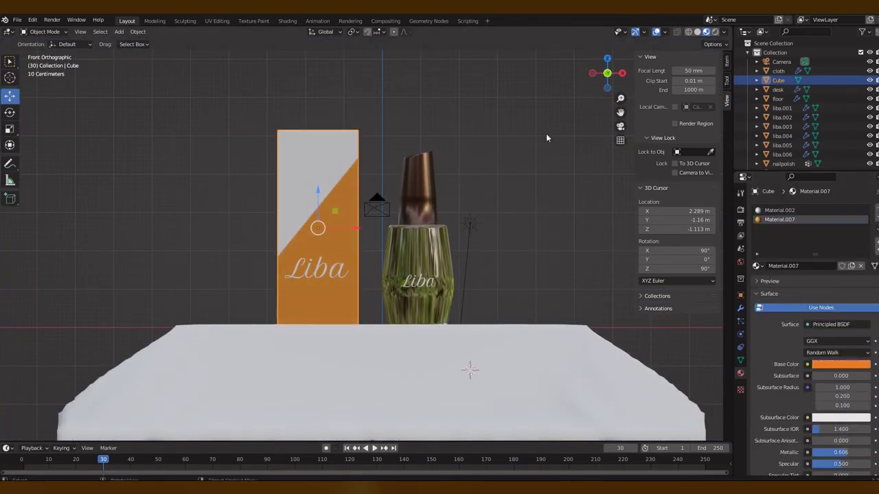
pyautogui.moveTo(547, 137); pyautogui.dragTo(344, 310, button='middle')
pyautogui.press('KP_1')
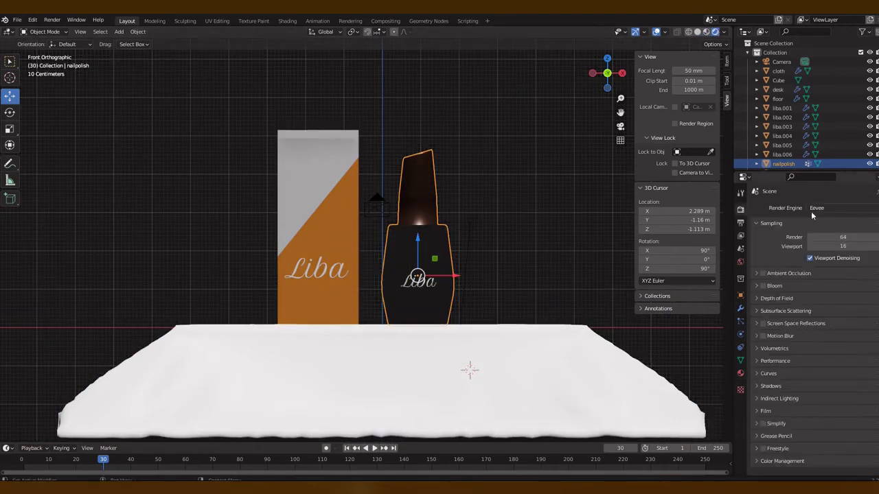
# Make the bottle's Material.004 an amber orange
pyautogui.scroll(2, 505, 251)
pyautogui.click(741, 373)
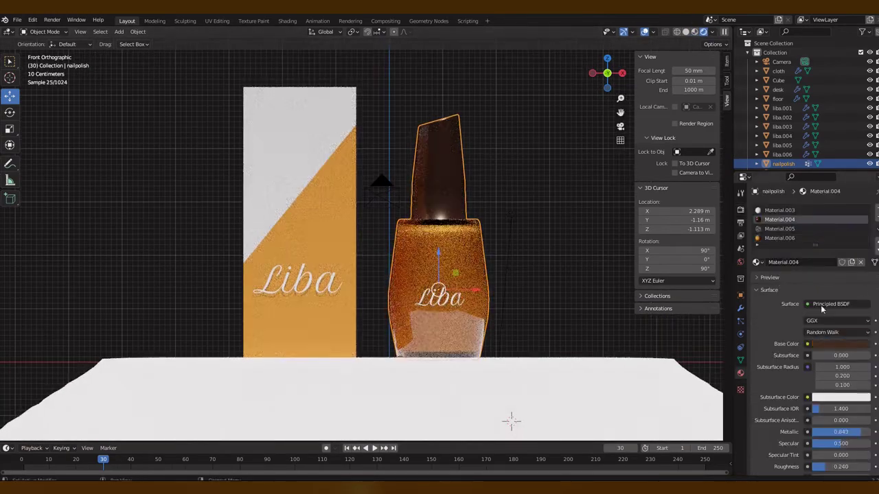
pyautogui.click(779, 219)
pyautogui.click(833, 344)
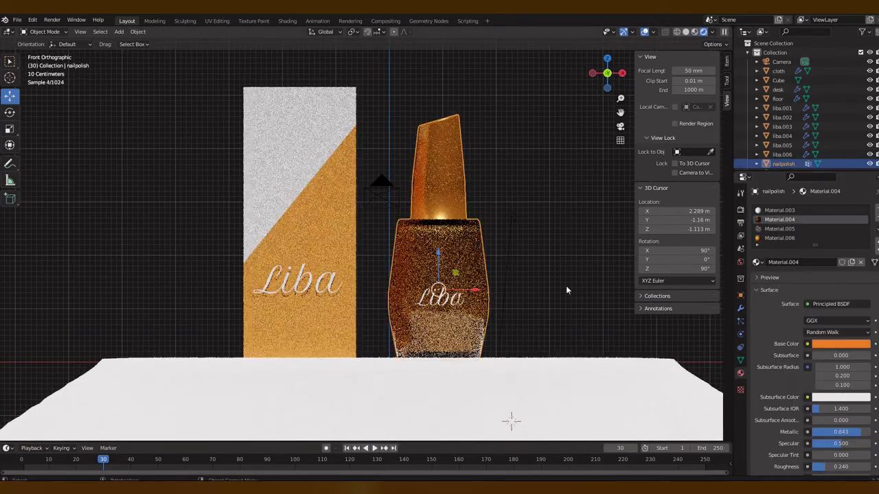
pyautogui.click(566, 286)
# Raise the box material's Metallic value to 0.874
pyautogui.click(782, 108)
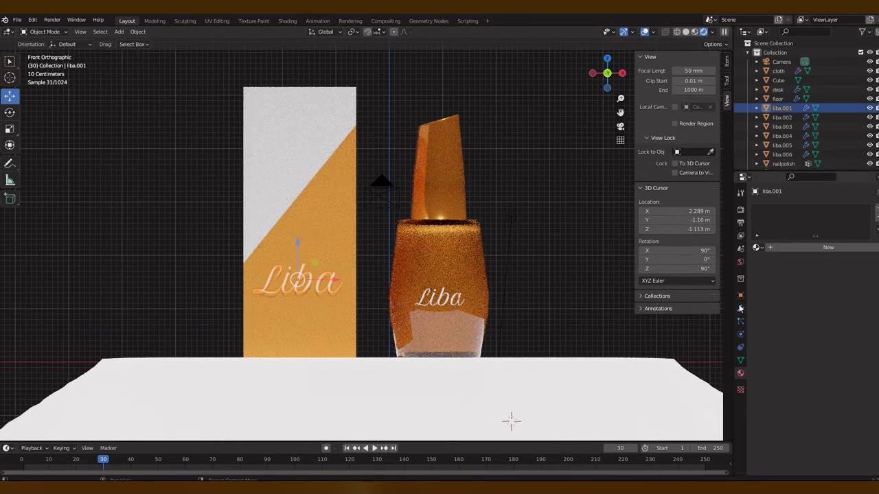
pyautogui.click(740, 308)
pyautogui.click(778, 80)
pyautogui.click(740, 373)
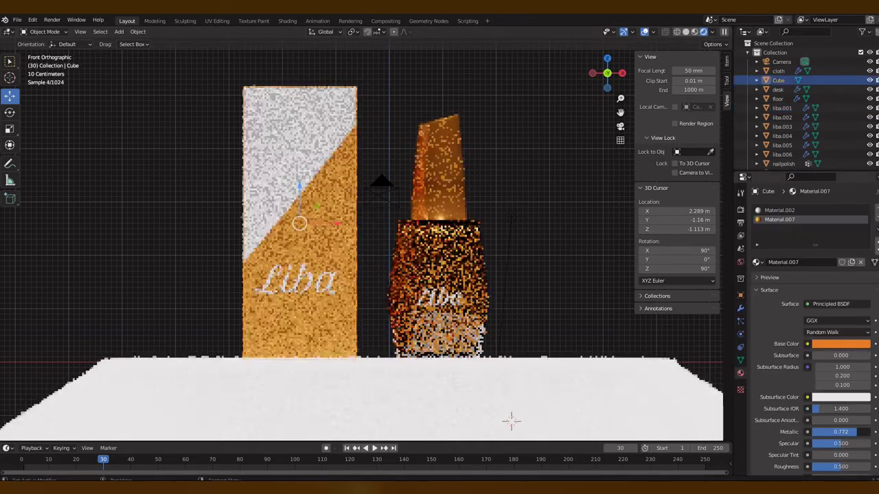
pyautogui.moveTo(824, 432); pyautogui.dragTo(866, 435)
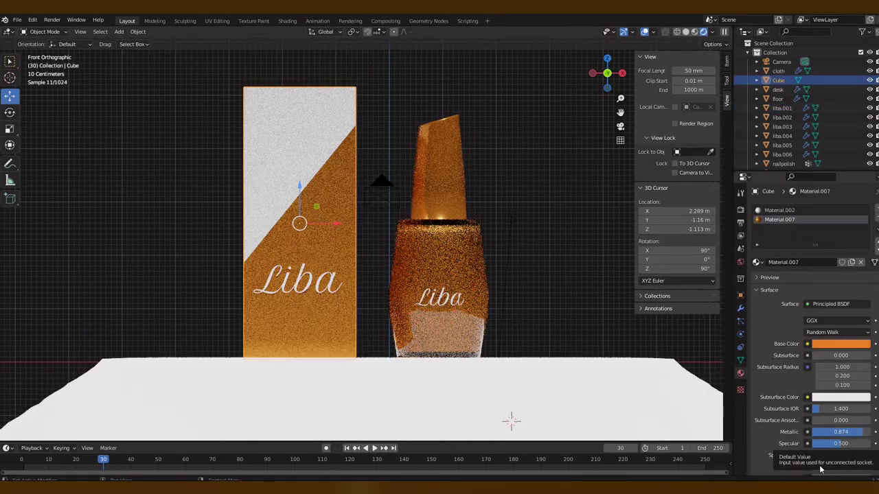
pyautogui.click(779, 210)
# Make the cloth orange and move a copied Liba label up onto the cap
pyautogui.click(778, 71)
pyautogui.click(841, 328)
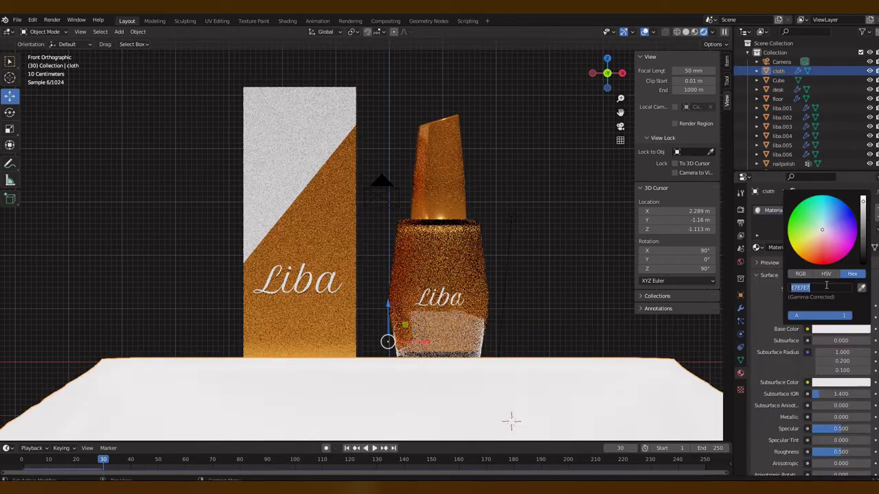
pyautogui.click(841, 226)
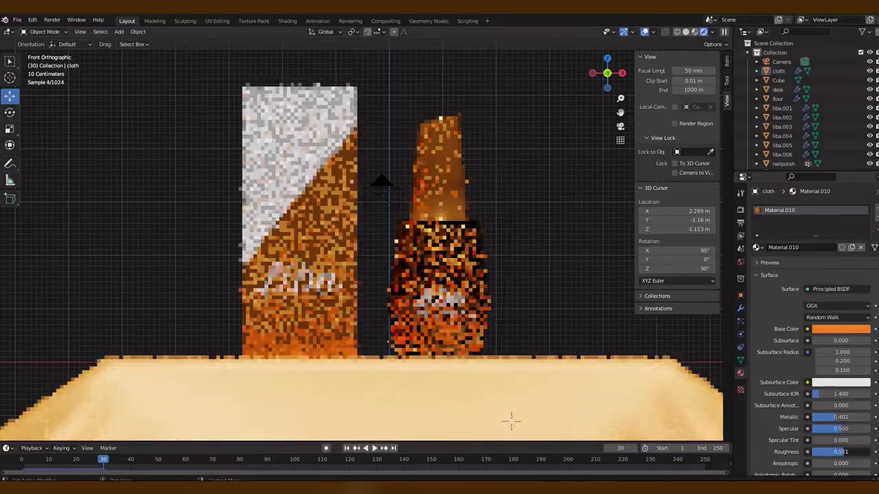
pyautogui.moveTo(510, 420); pyautogui.dragTo(466, 367, button='middle')
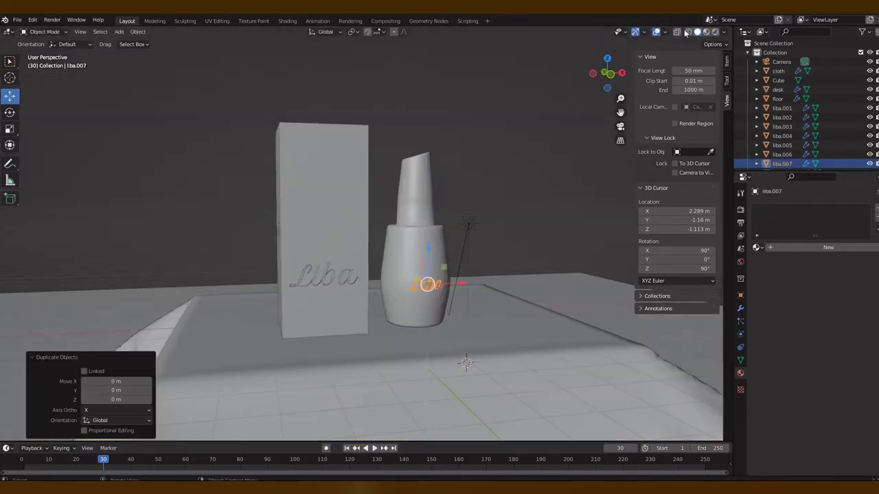
pyautogui.moveTo(427, 246); pyautogui.dragTo(425, 150)
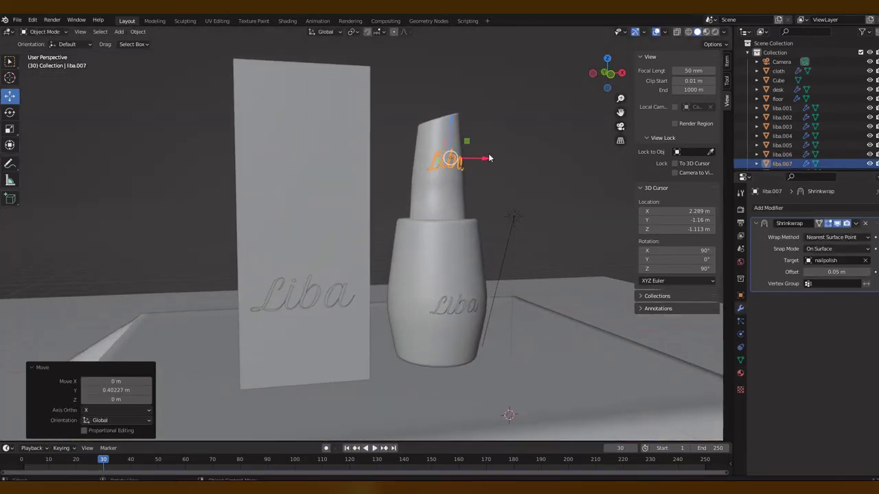
# Lower the label's Shrinkwrap offset to 0.01 and slide the cap label along X
pyautogui.click(451, 175)
pyautogui.click(807, 272)
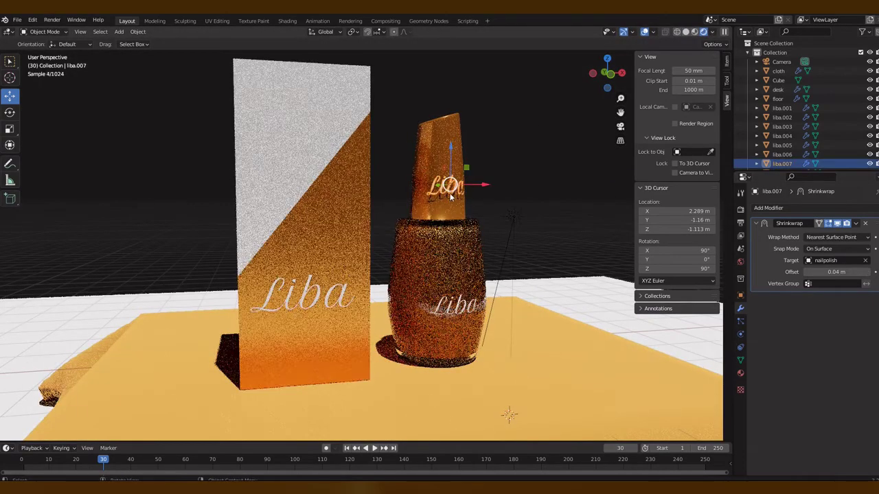
pyautogui.click(805, 271)
pyautogui.click(805, 271)
pyautogui.click(805, 271)
pyautogui.press('g')
pyautogui.press('x')
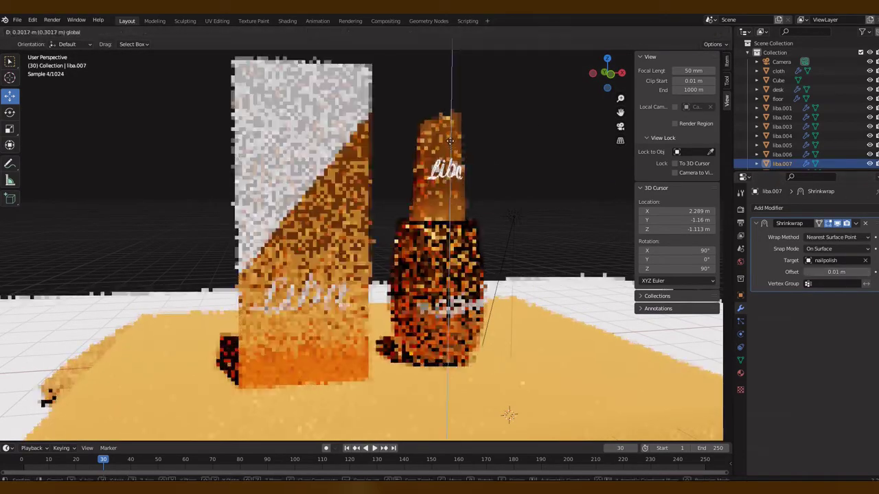
pyautogui.click(492, 159)
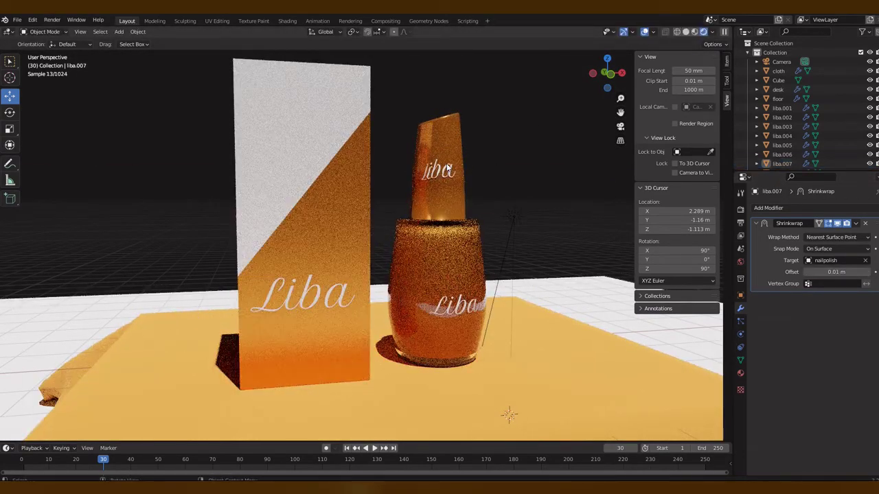
# Delete the extra Liba label, select the floor, and view through the scene camera
pyautogui.press('Delete')
pyautogui.click(522, 309)
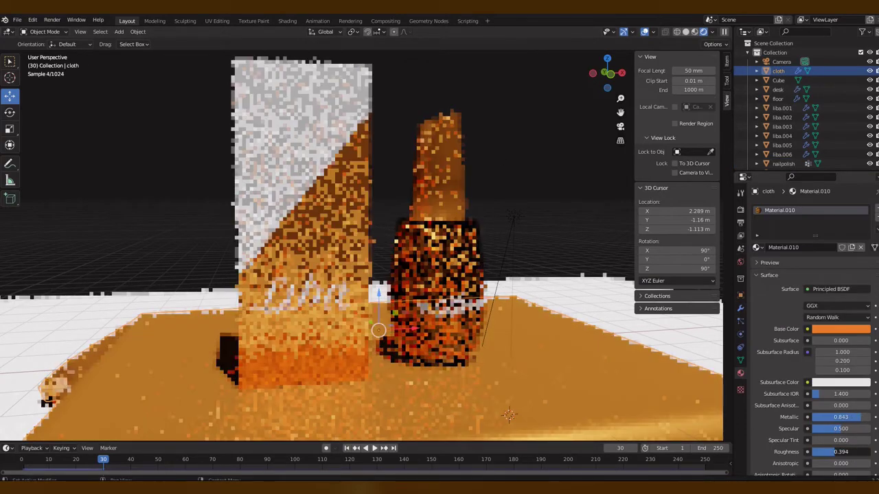
pyautogui.click(548, 242)
pyautogui.press('z')
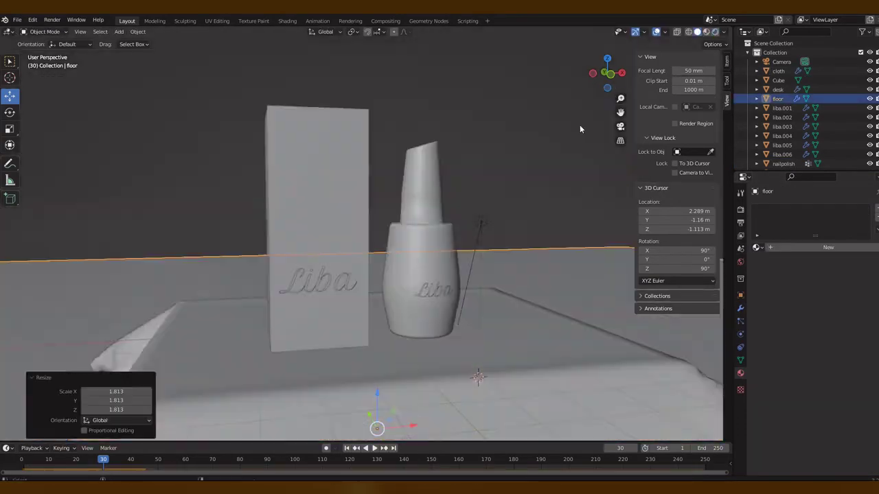
pyautogui.press('KP_0')
# In rendered shading, raise the orange cloth's Metallic to 0.953
pyautogui.click(716, 33)
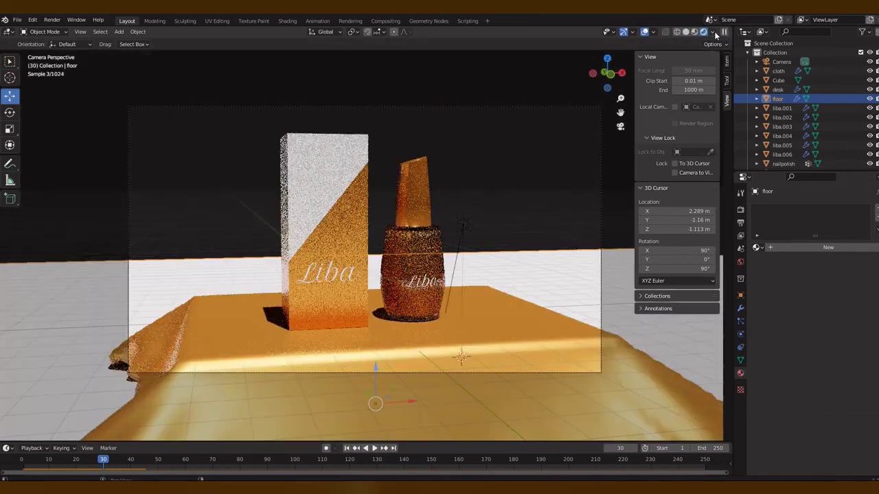
pyautogui.click(778, 71)
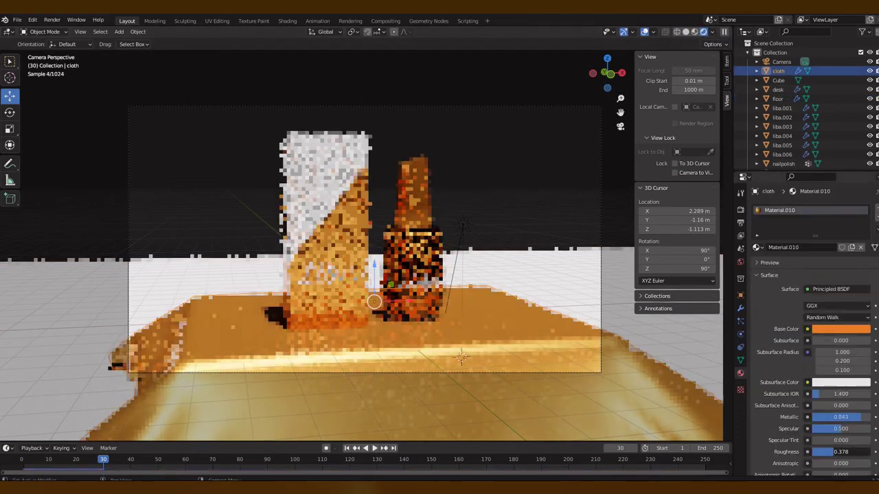
pyautogui.moveTo(835, 417); pyautogui.dragTo(843, 417)
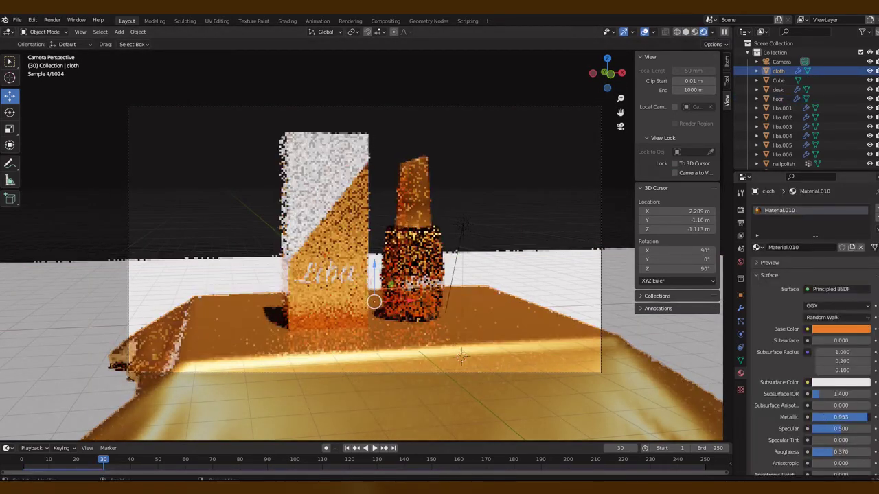